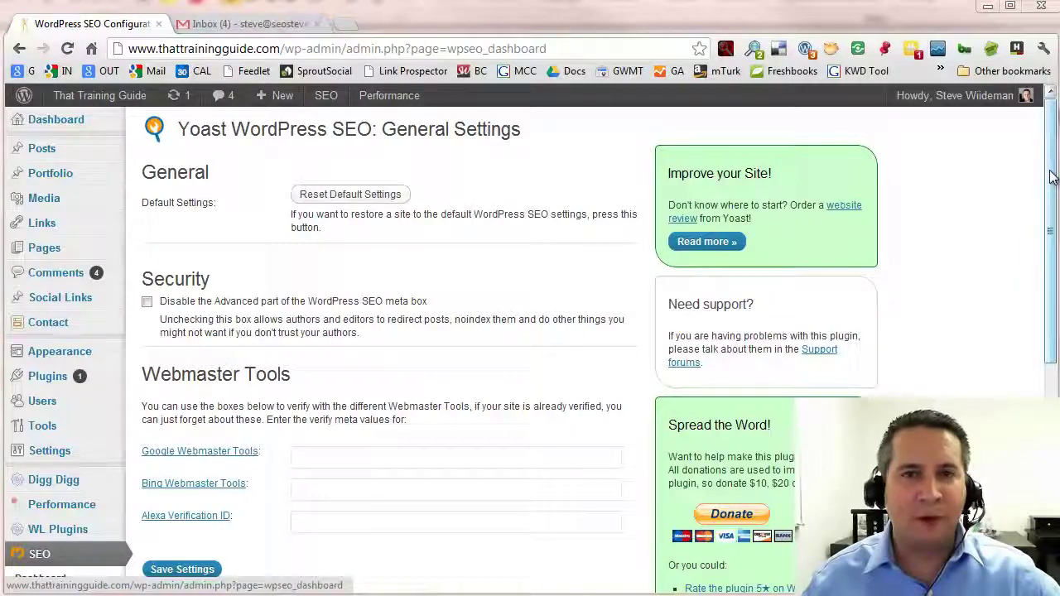
# Step: Examine the SEO plugin's general settings, including the Google, Bing and Alexa verification fields under Webmaster Tools
pyautogui.moveTo(1051, 177)
pyautogui.mouseDown()
pyautogui.moveTo(1051, 330)
pyautogui.moveTo(1050, 177)
pyautogui.mouseUp()
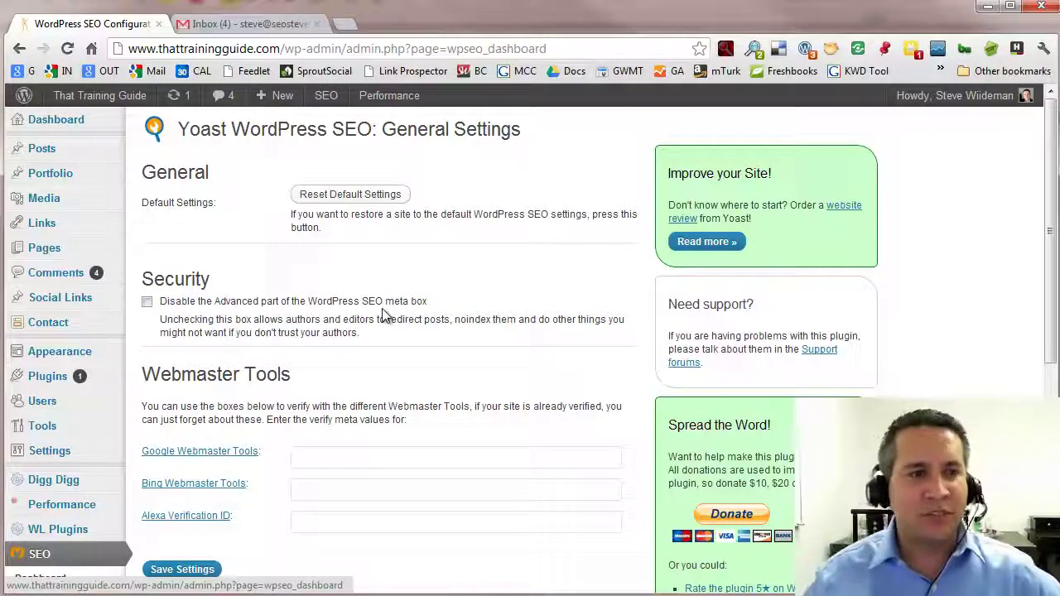
pyautogui.scroll(-1, 372, 365)
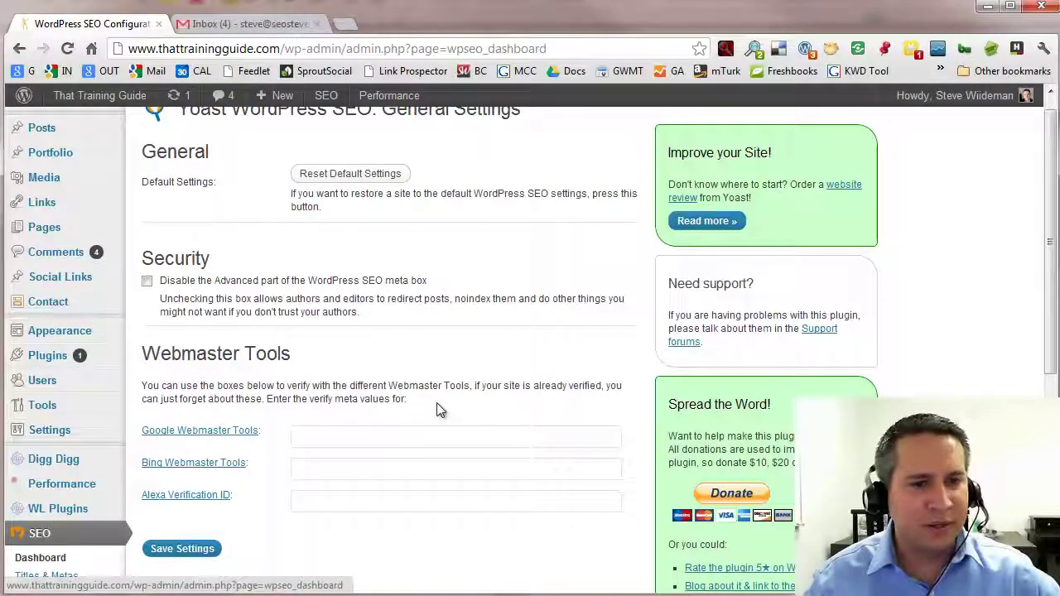
pyautogui.scroll(-3, 437, 405)
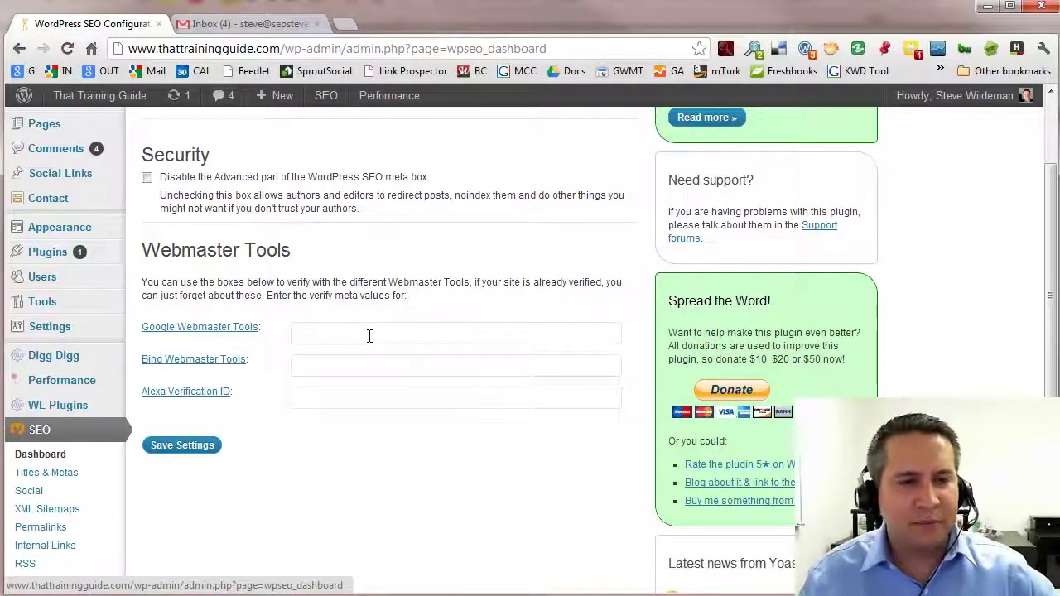
pyautogui.click(370, 336)
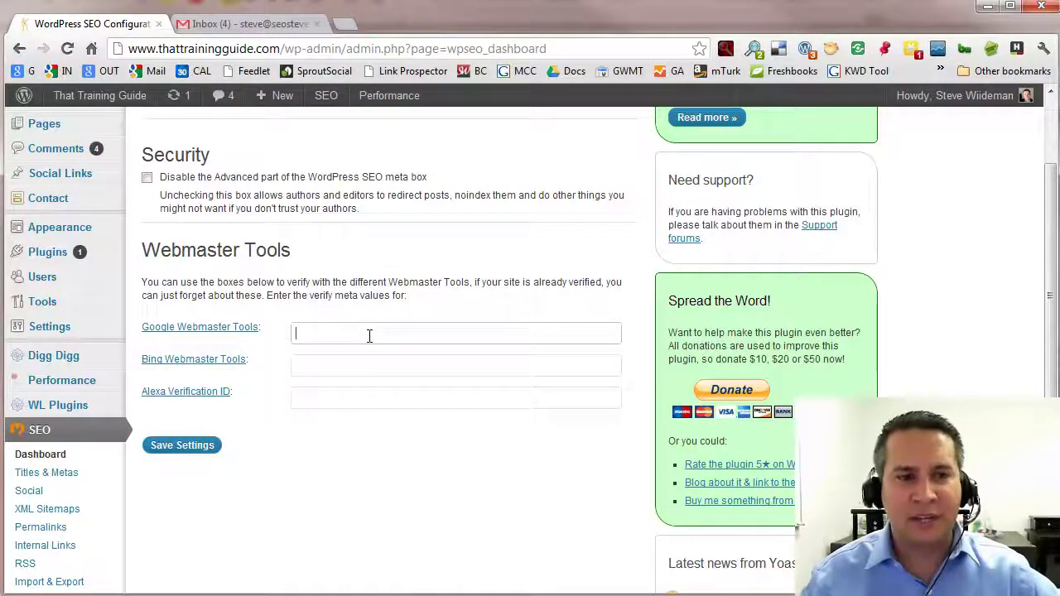
pyautogui.click(330, 363)
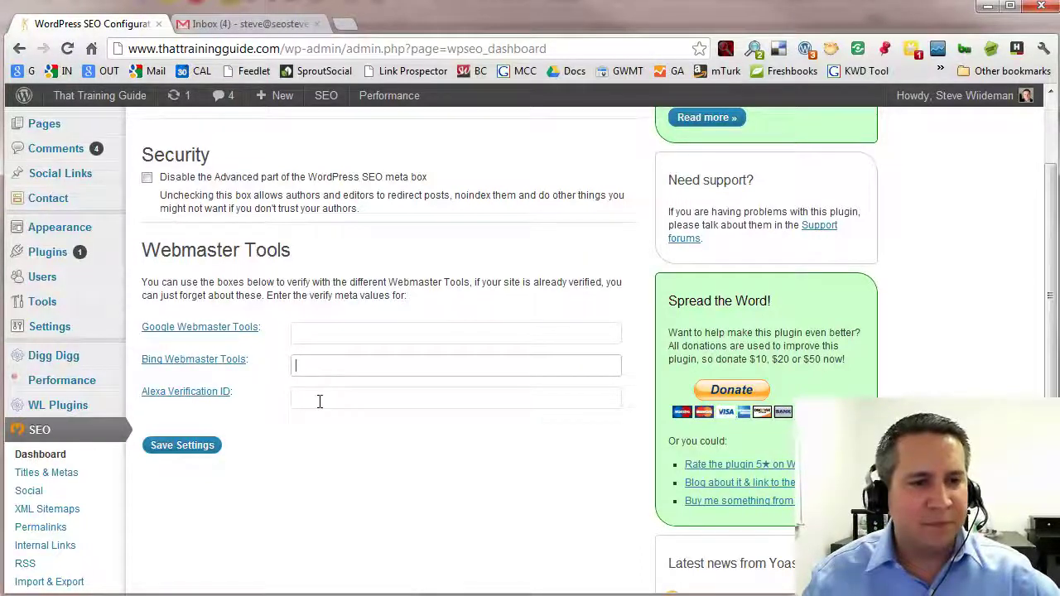
pyautogui.click(320, 401)
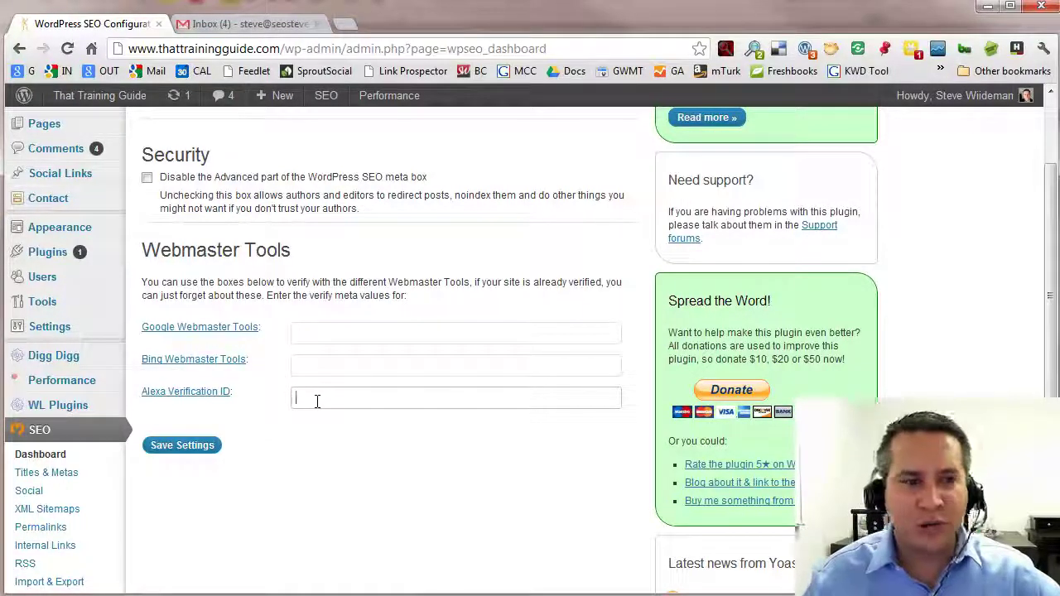
pyautogui.click(312, 369)
pyautogui.click(330, 337)
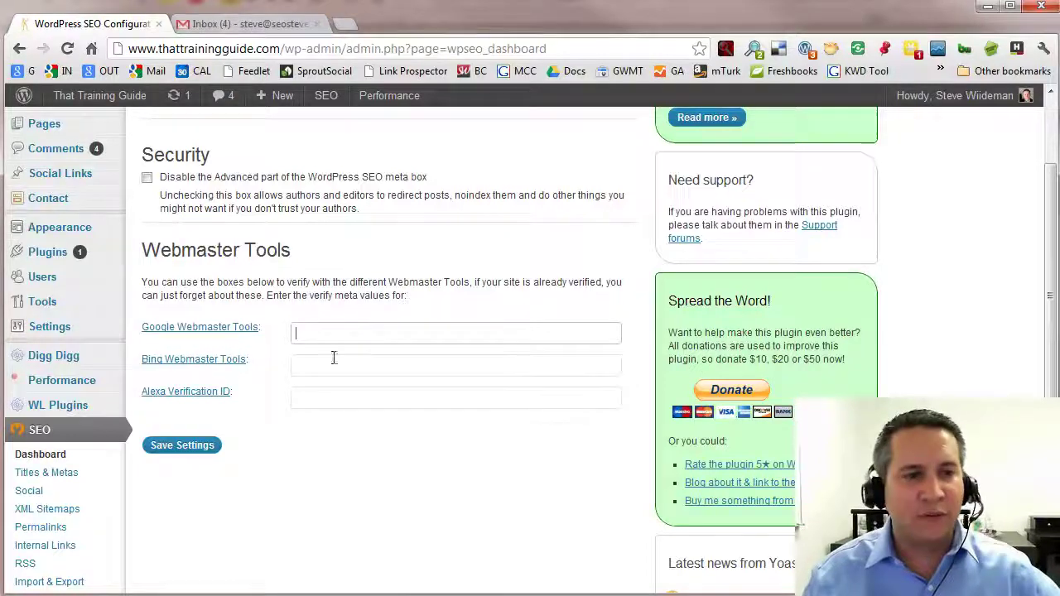
pyautogui.scroll(3, 362, 454)
pyautogui.scroll(-4, 298, 424)
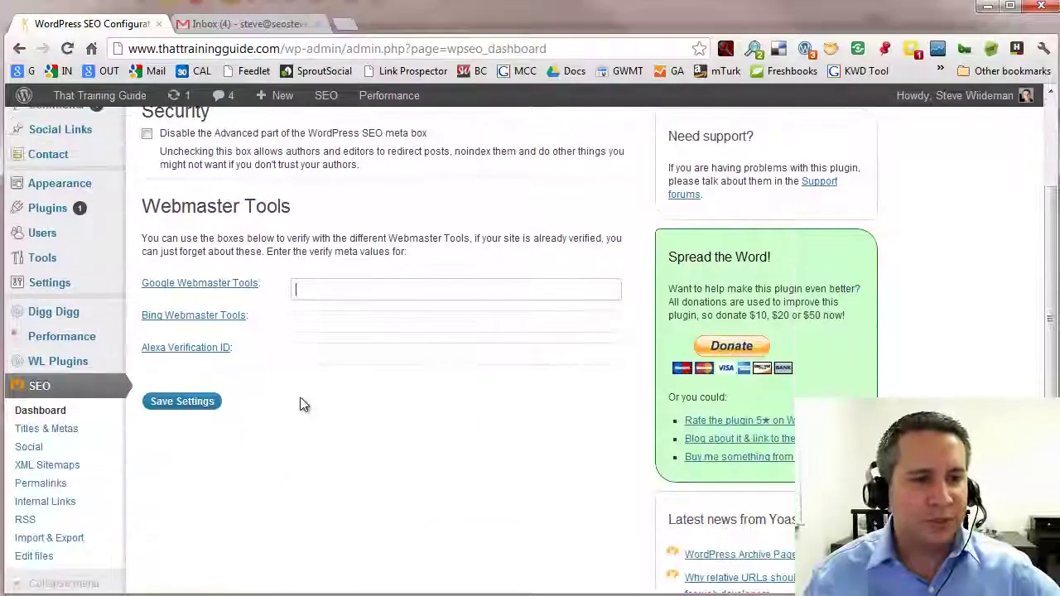
pyautogui.click(334, 322)
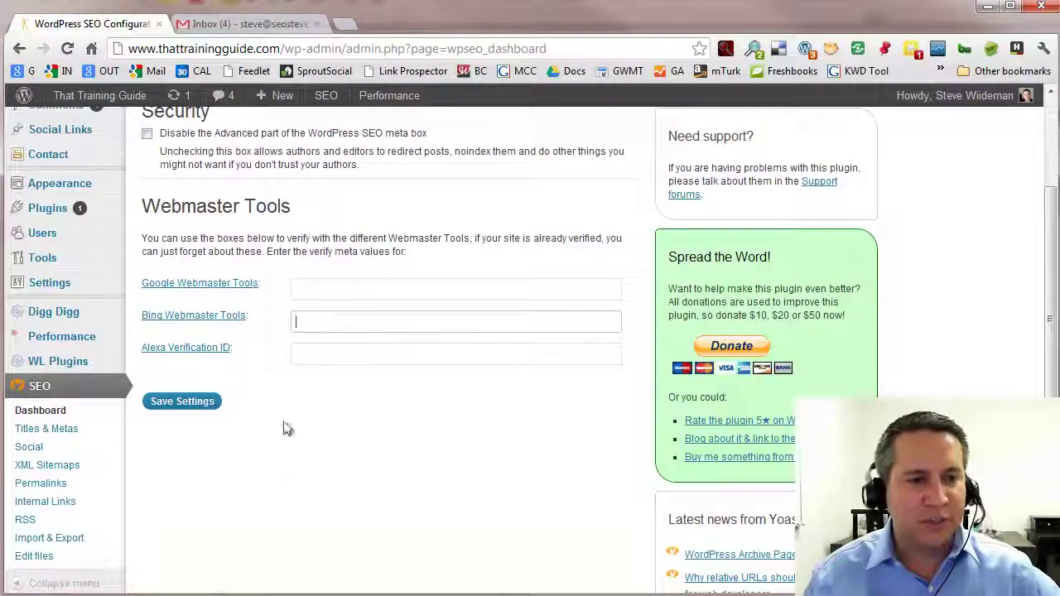
# Step: Open the Titles & Metas settings, and open the PixelPower theme's header.php in the theme editor in a separate browser tab
pyautogui.click(59, 429)
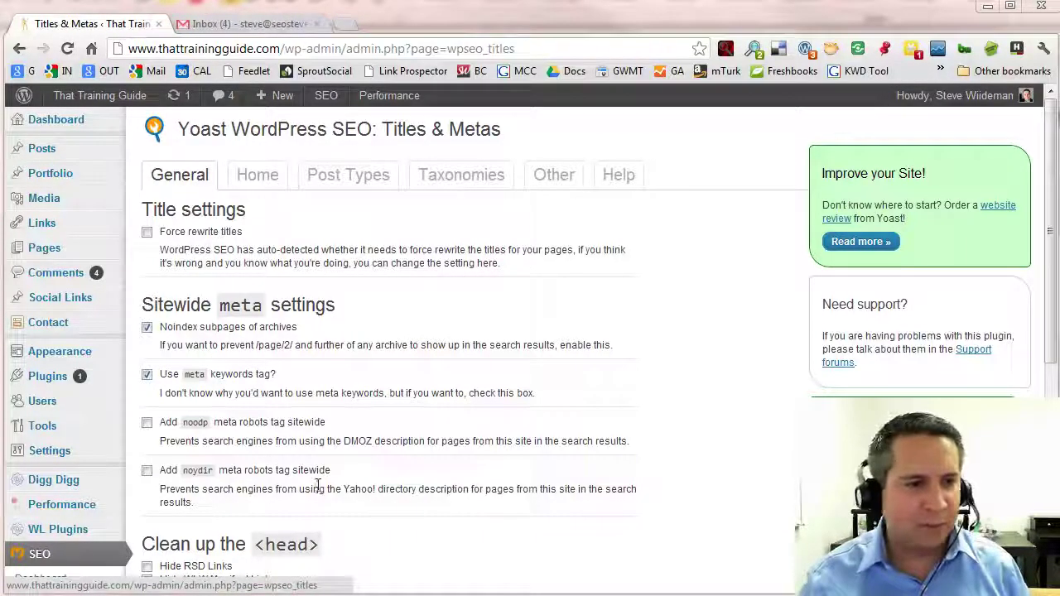
pyautogui.moveTo(21, 351)
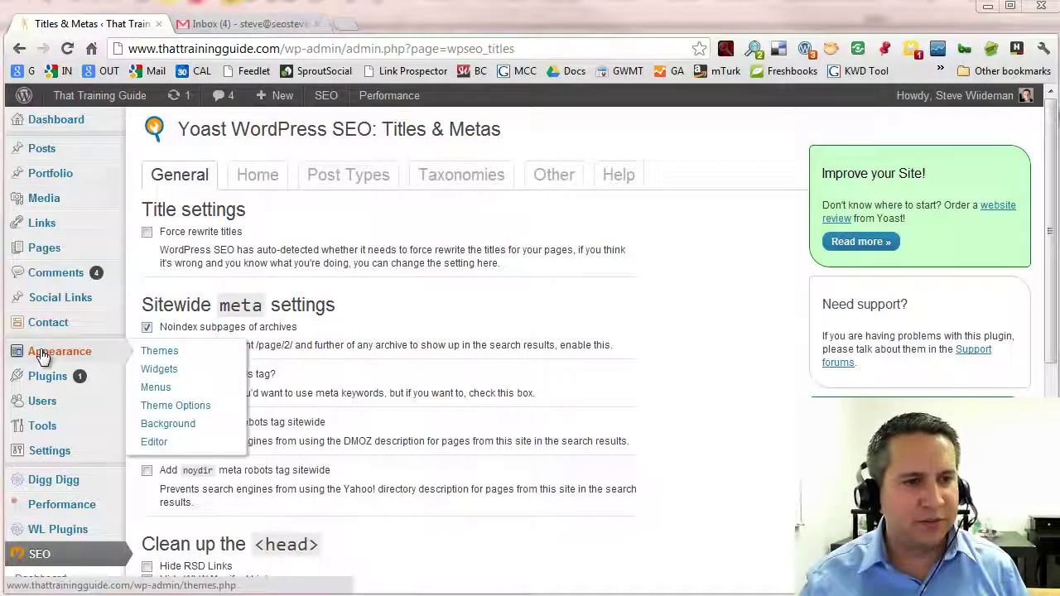
pyautogui.rightClick(158, 450)
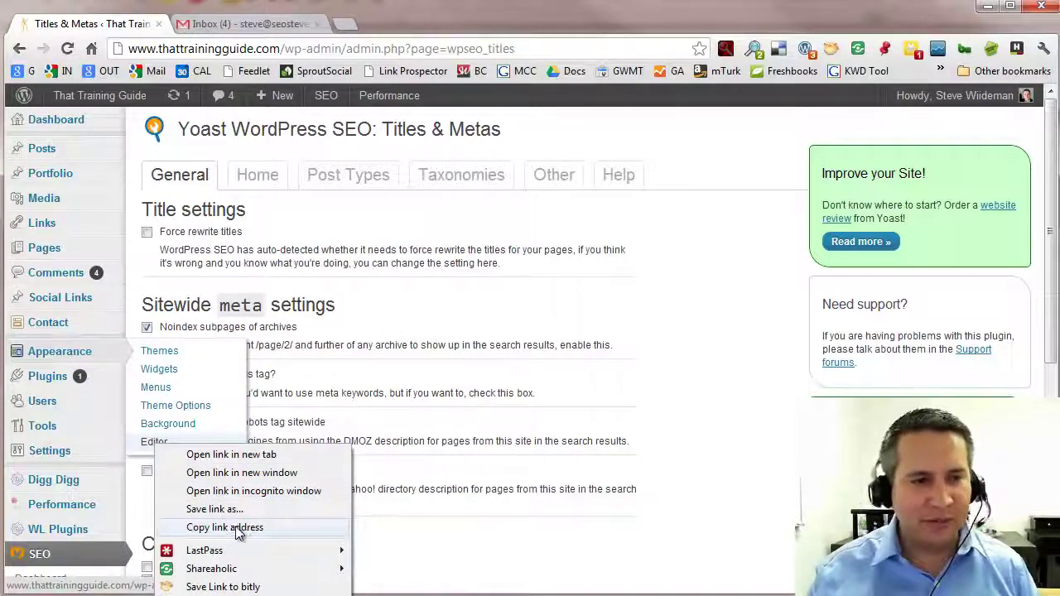
pyautogui.click(278, 456)
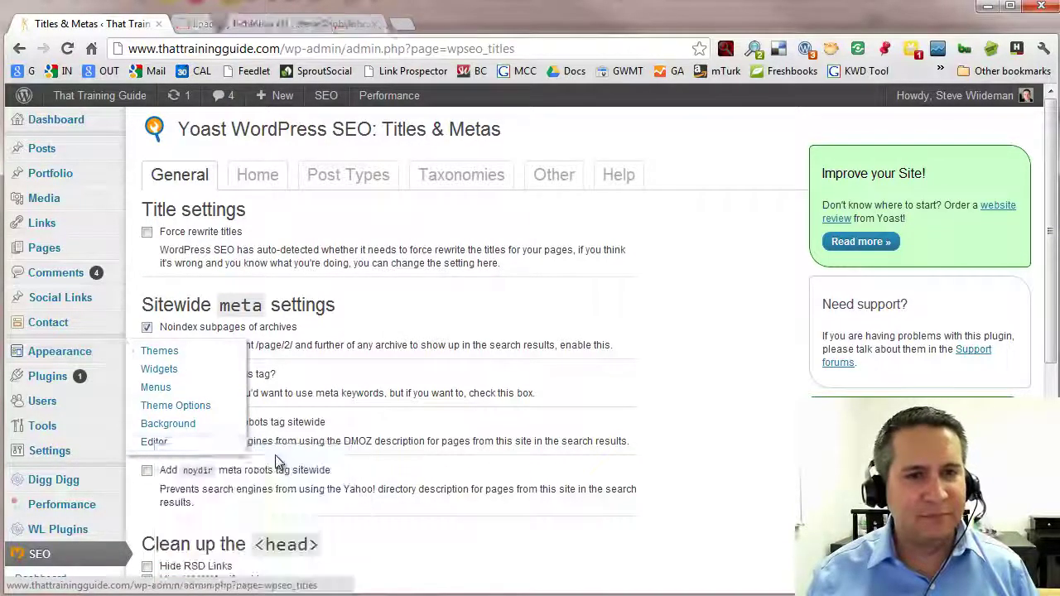
pyautogui.click(246, 25)
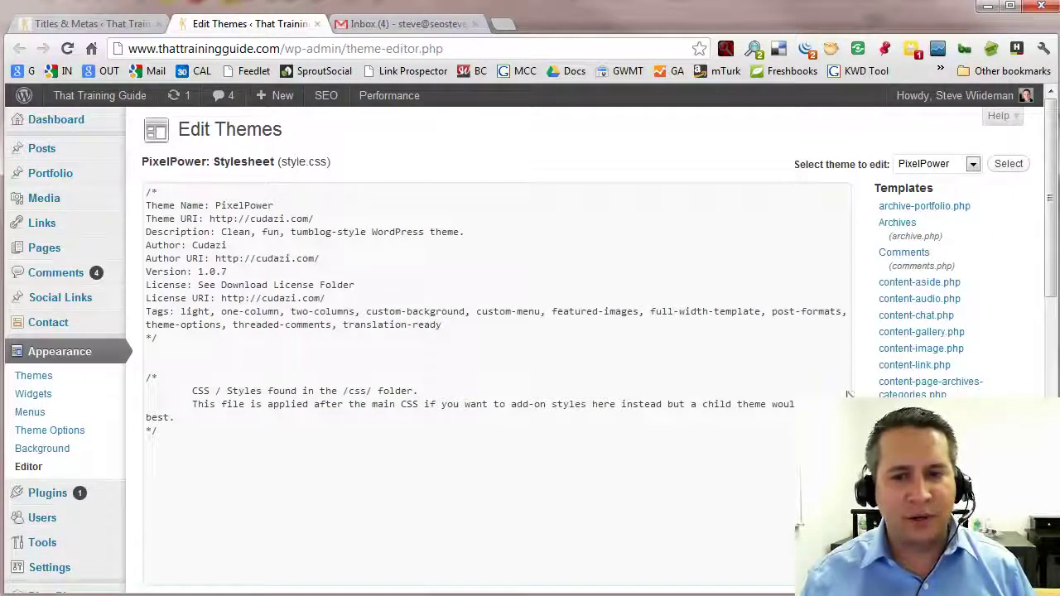
pyautogui.scroll(-2, 849, 394)
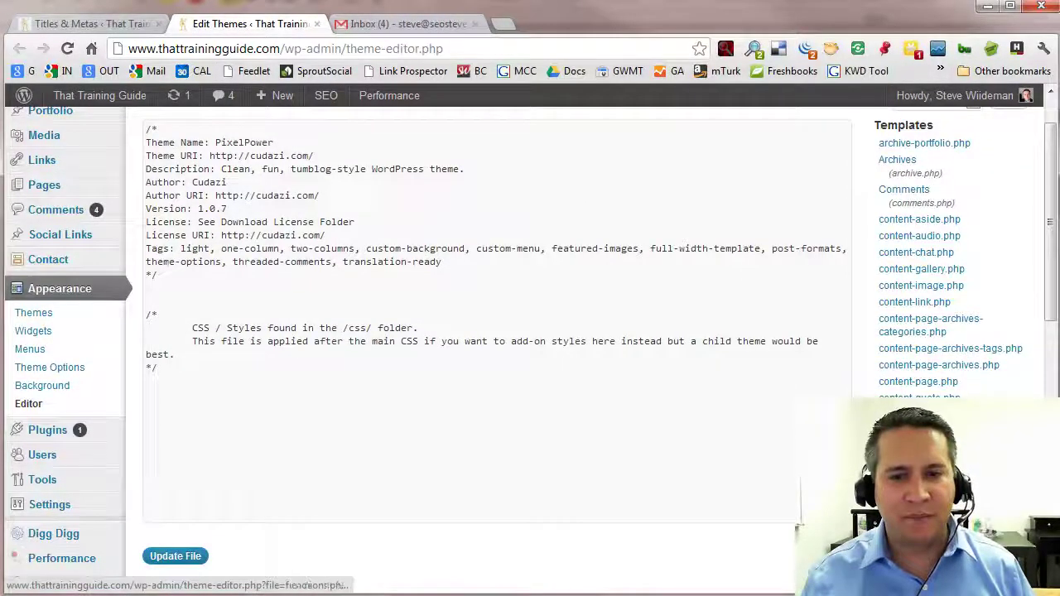
pyautogui.click(895, 526)
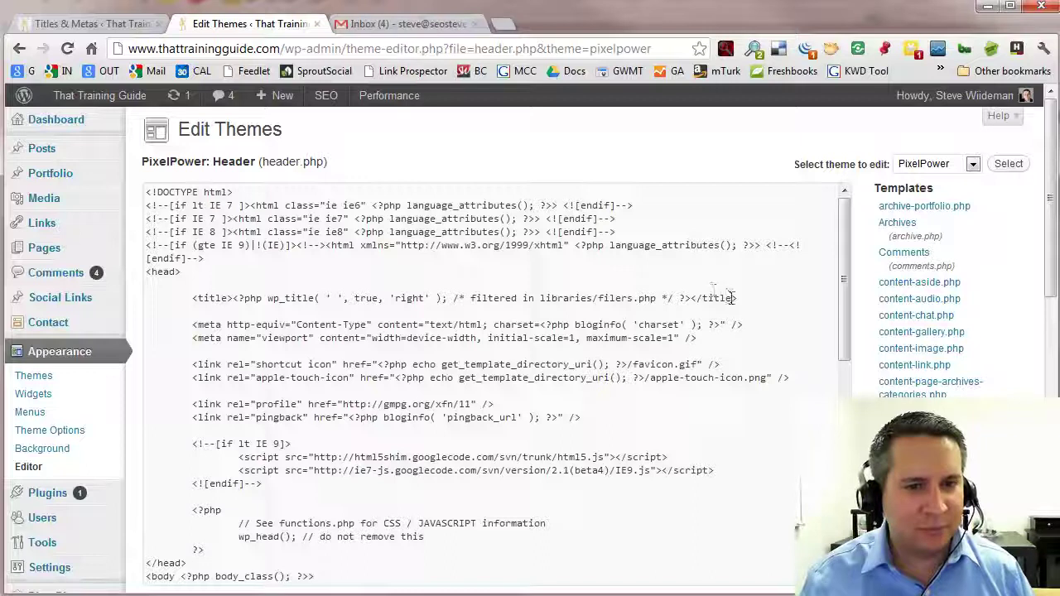
# Step: Replace the title line in the head section of header.php with <title><?php wp_title(''); ?></title>
pyautogui.moveTo(735, 298); pyautogui.dragTo(192, 293)
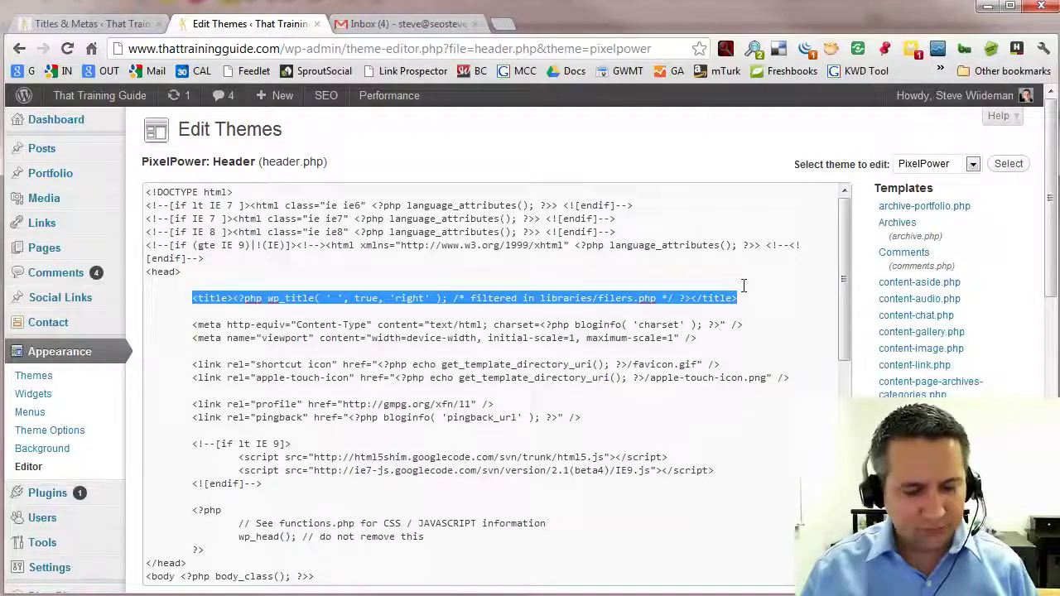
pyautogui.write("<title><?php wp_title(''); ?></title>")
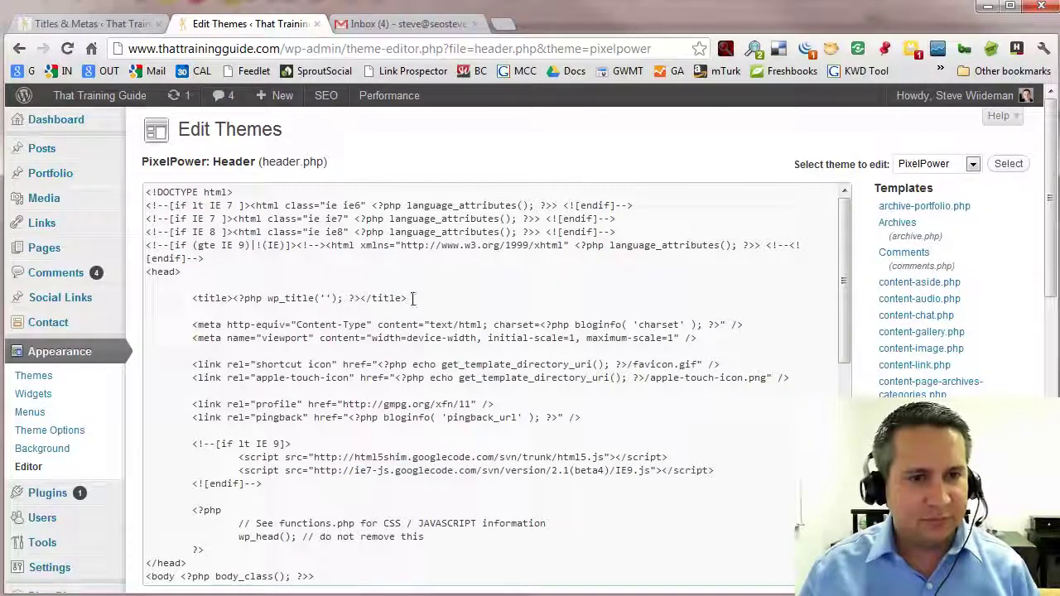
pyautogui.moveTo(410, 298); pyautogui.dragTo(196, 302)
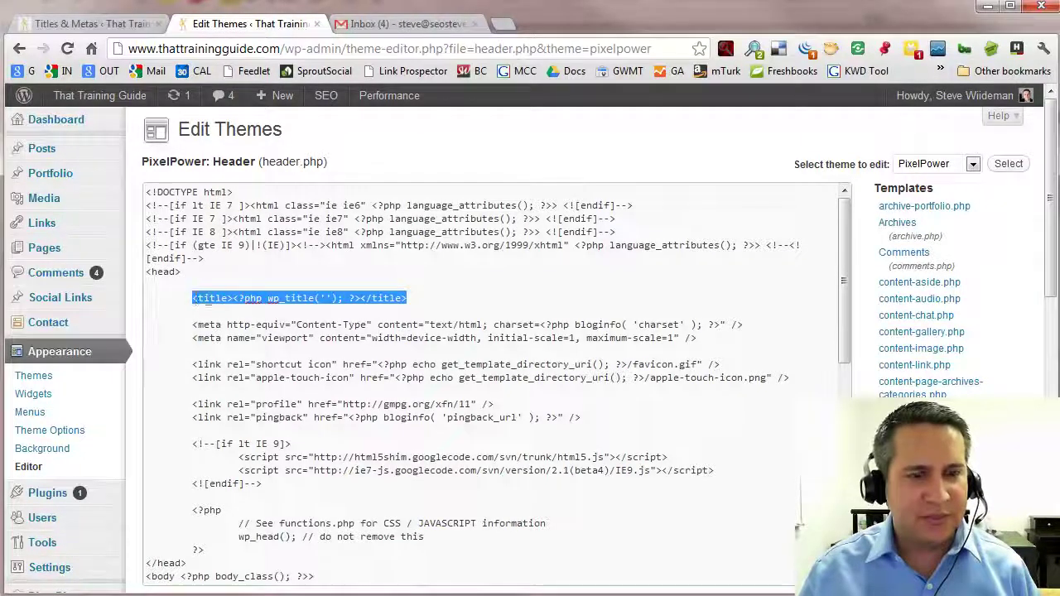
pyautogui.click(423, 291)
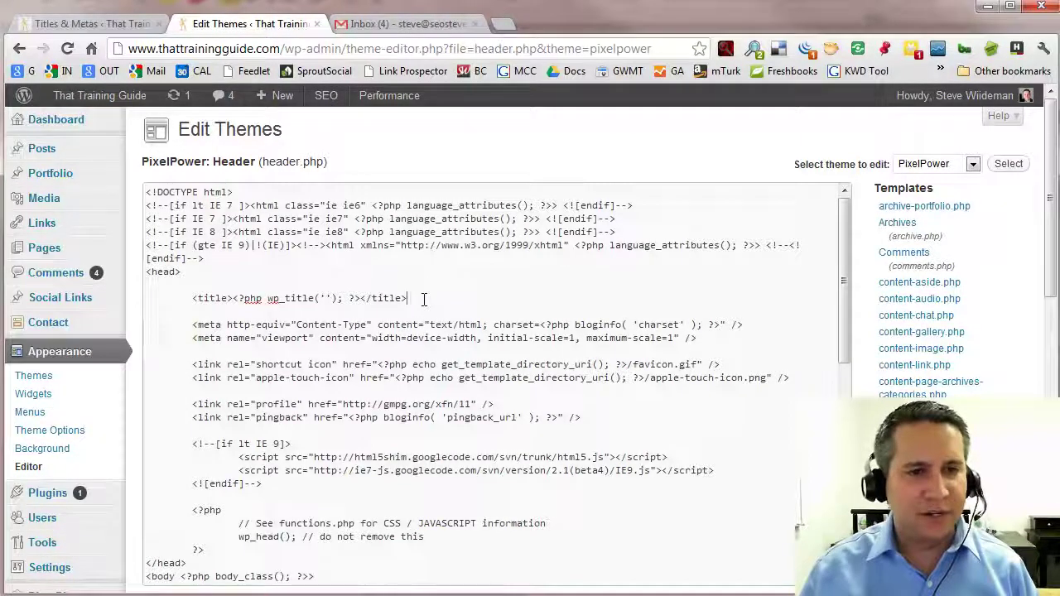
pyautogui.moveTo(421, 298); pyautogui.dragTo(191, 299)
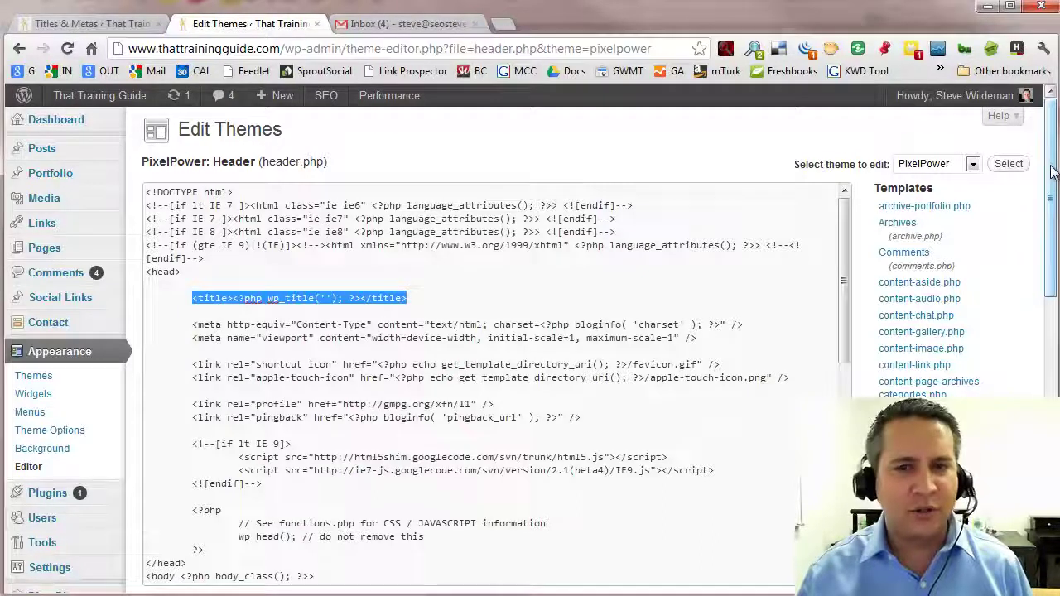
pyautogui.click(976, 164)
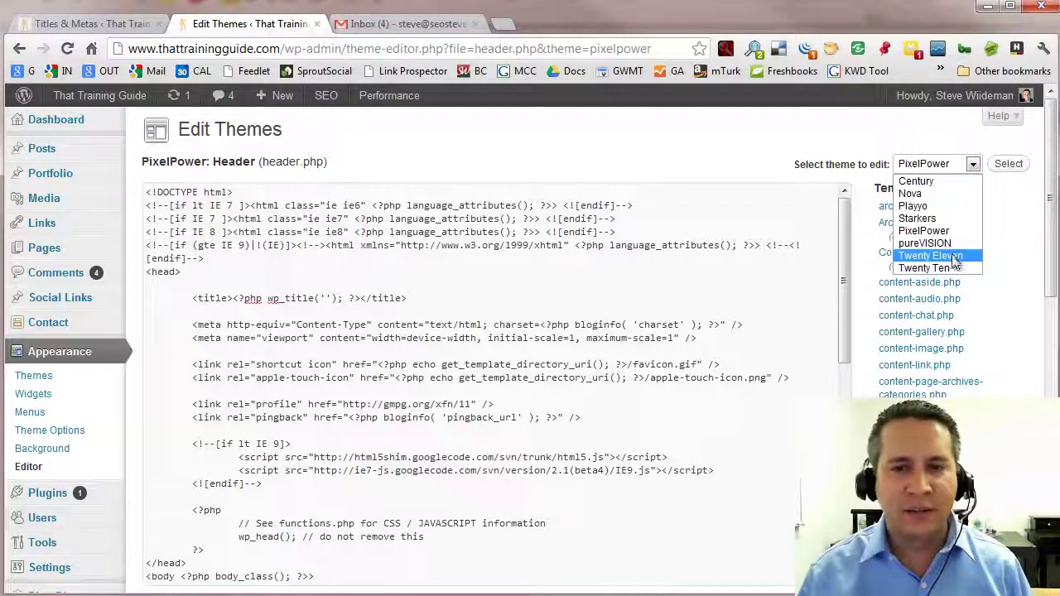
pyautogui.click(787, 142)
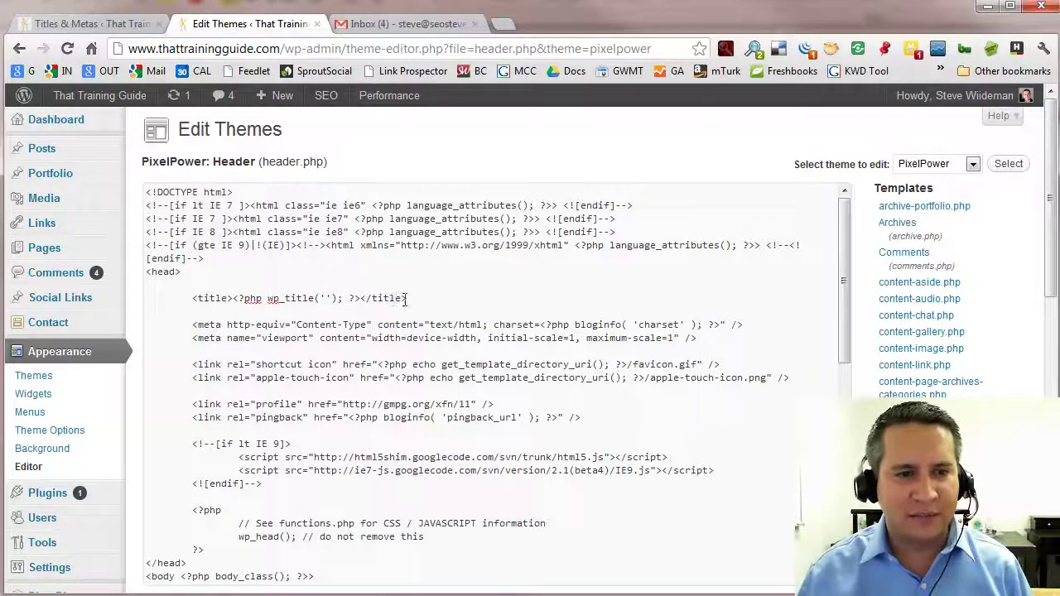
# Step: Check the new title line in header.php and save the edited file
pyautogui.scroll(-3, 940, 373)
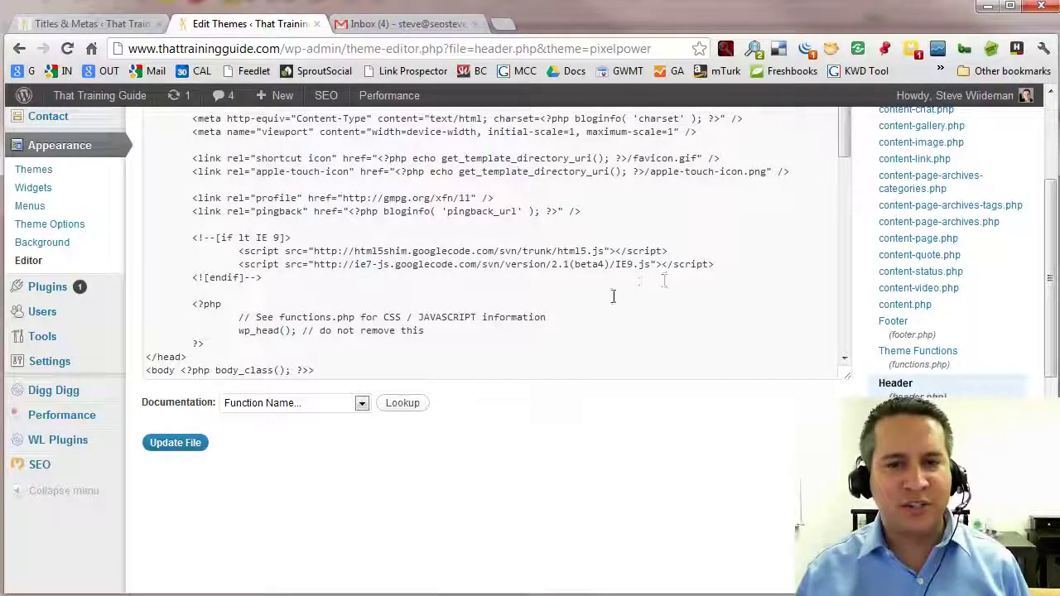
pyautogui.scroll(3, 539, 446)
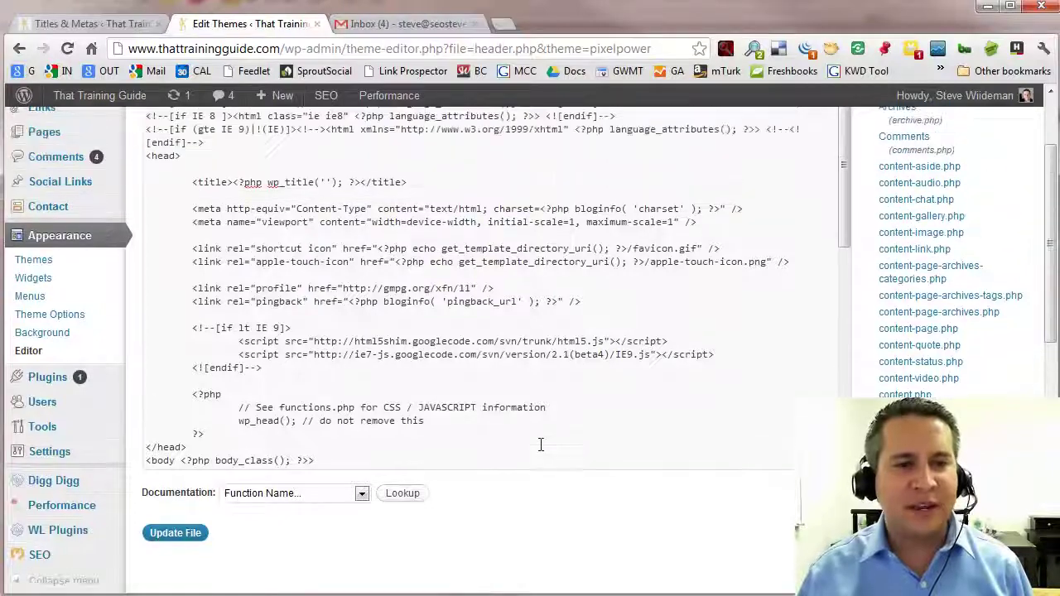
pyautogui.moveTo(408, 232); pyautogui.dragTo(196, 235)
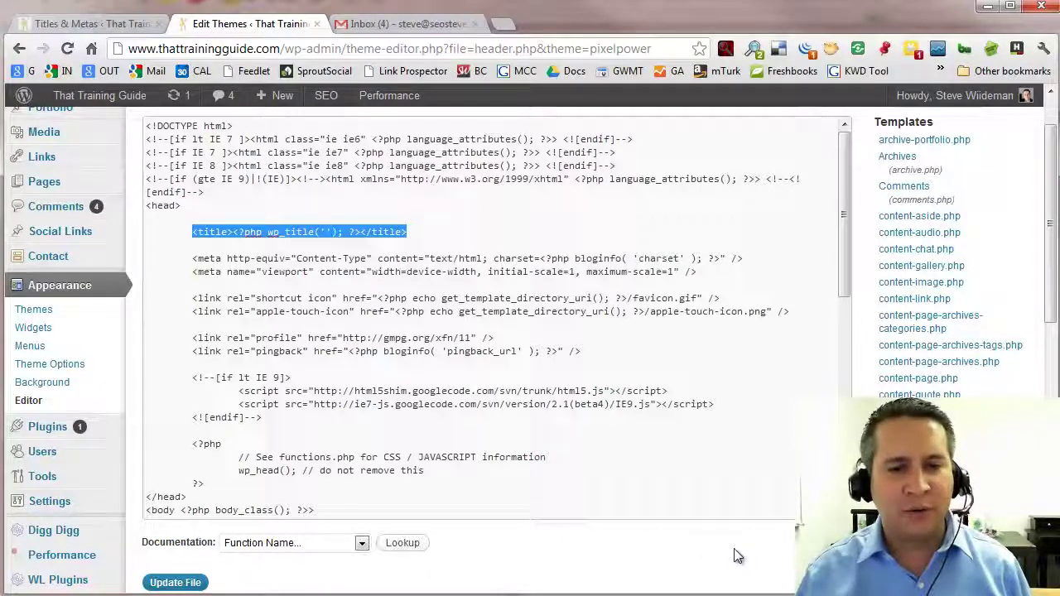
pyautogui.scroll(-3, 736, 553)
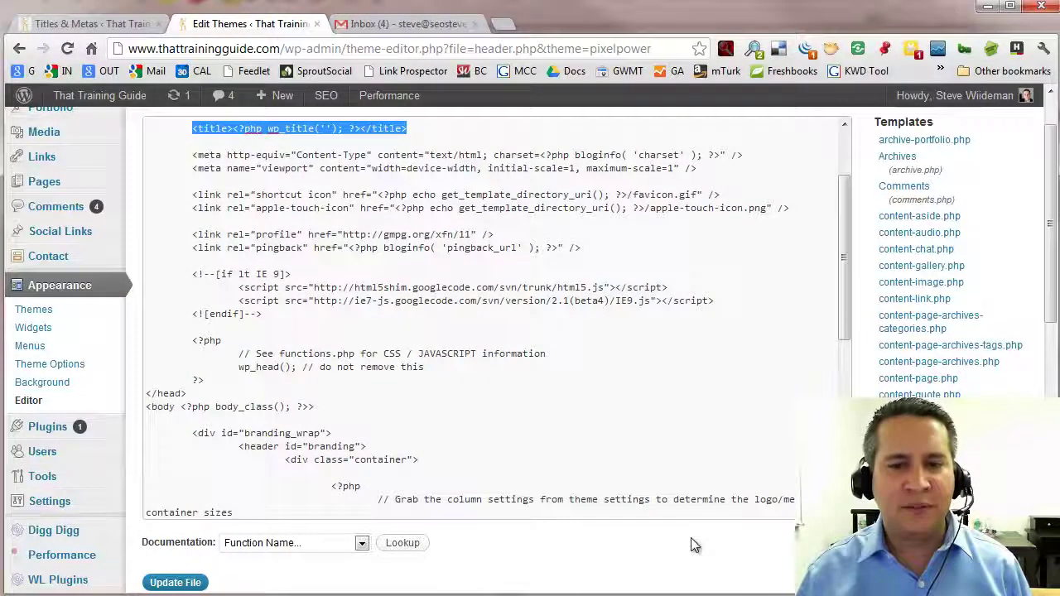
pyautogui.scroll(-1, 691, 538)
pyautogui.scroll(3, 328, 182)
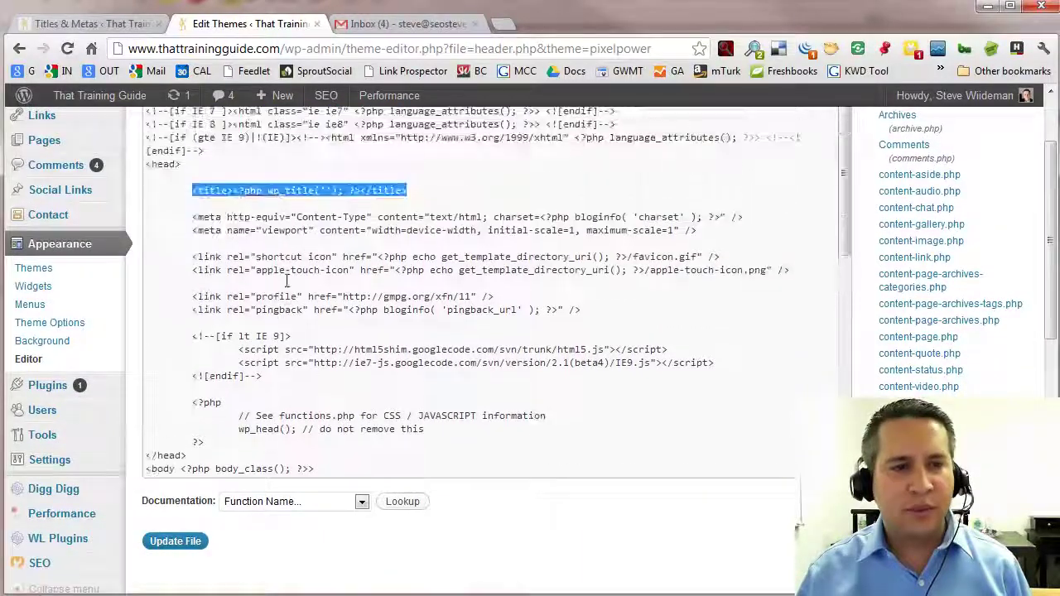
pyautogui.click(171, 545)
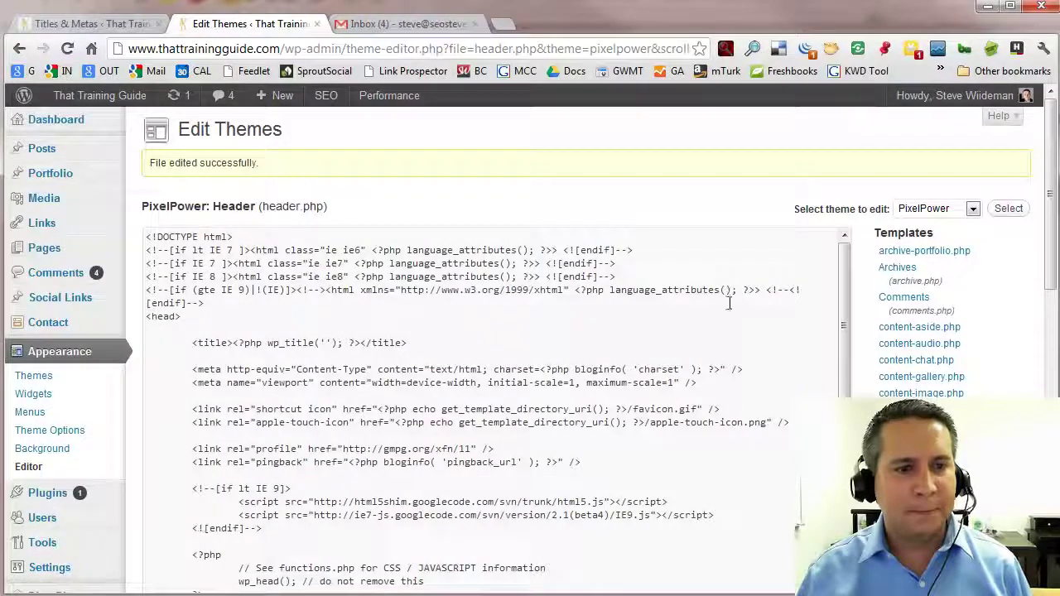
# Step: Open the SEO plugin's Titles & Metas settings and review the General options for titles, sitewide meta and head cleanup
pyautogui.scroll(-8, 199, 472)
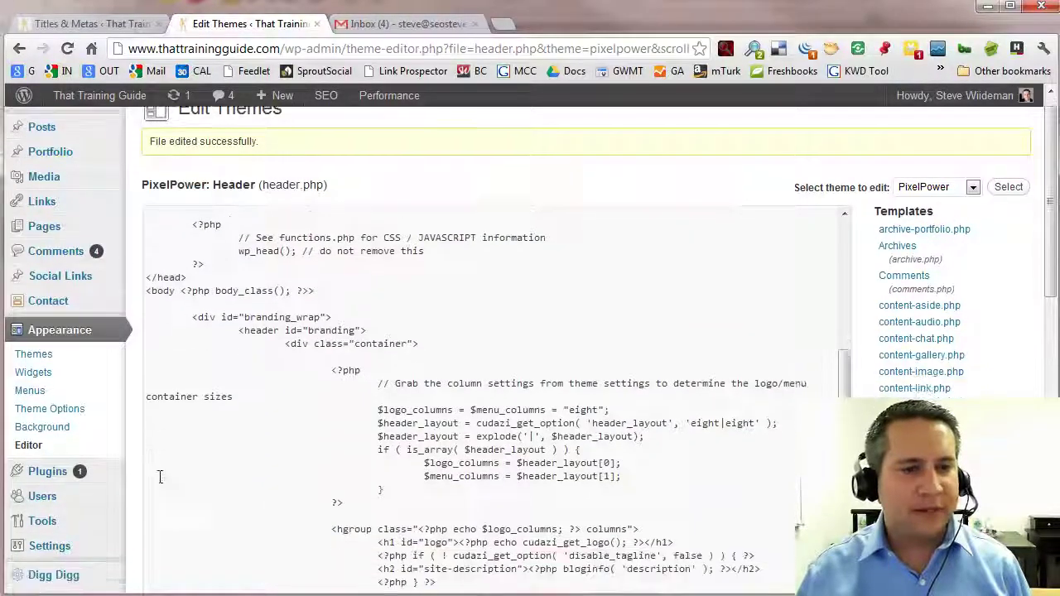
pyautogui.moveTo(1050, 248); pyautogui.dragTo(1050, 336)
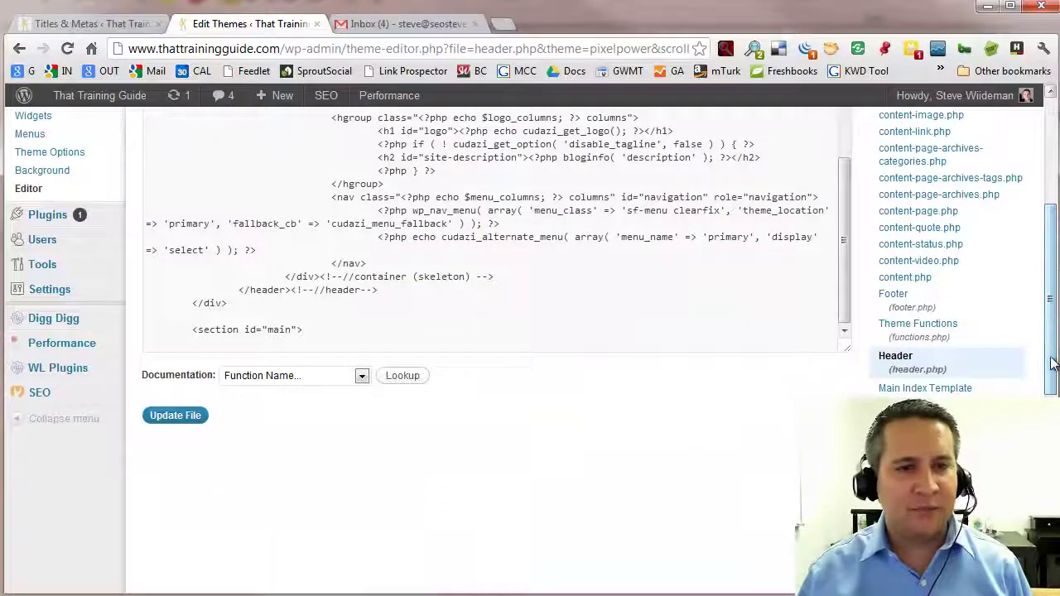
pyautogui.moveTo(39, 398)
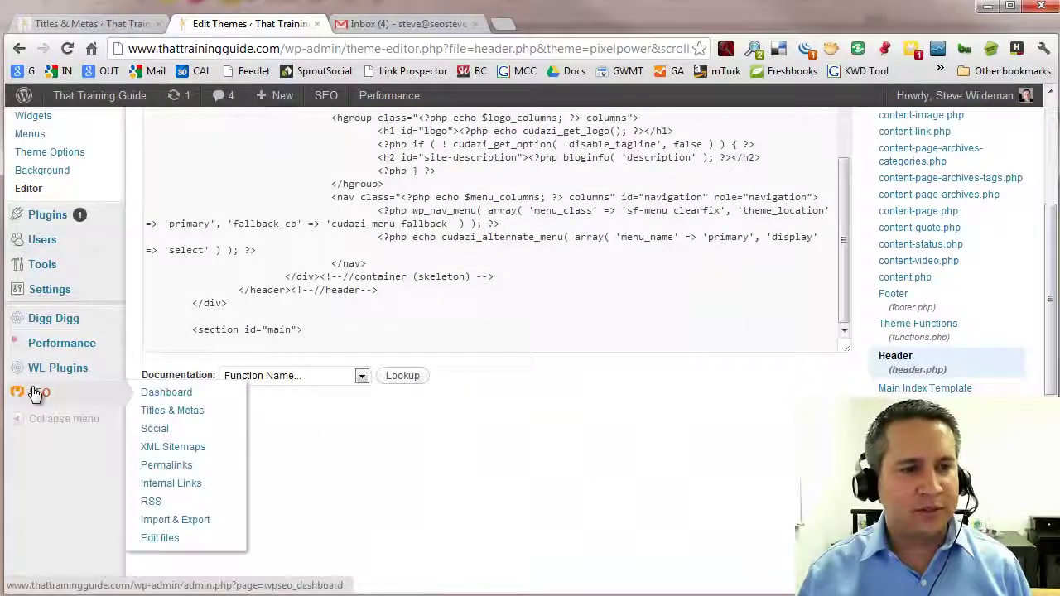
pyautogui.click(177, 419)
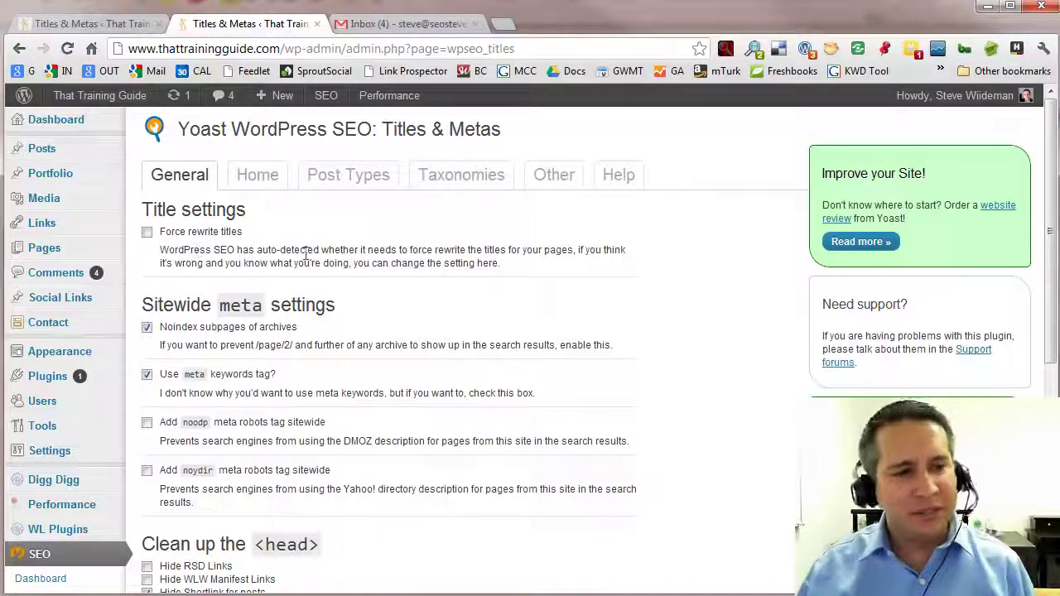
pyautogui.scroll(-1, 305, 256)
pyautogui.scroll(-2, 305, 257)
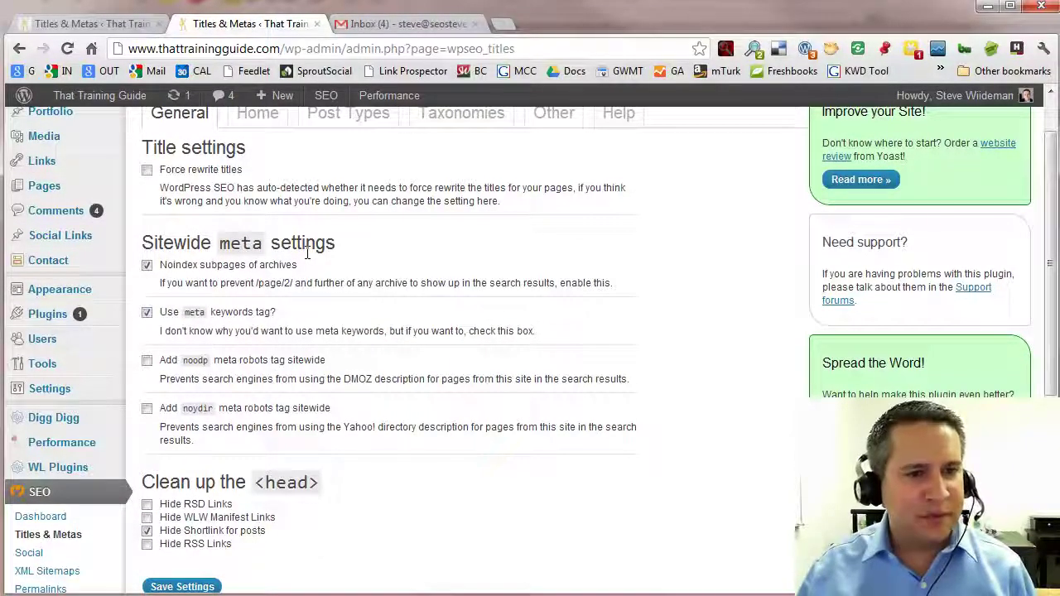
pyautogui.scroll(-1, 305, 257)
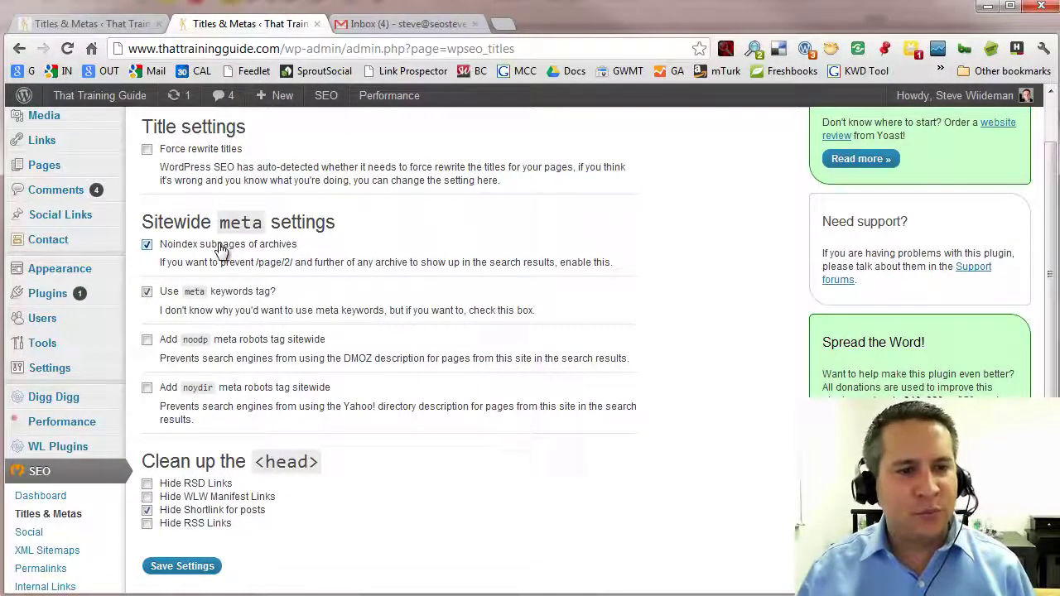
# Step: Examine the Noindex subpages of archives explanation and the remaining sitewide meta and head cleanup options in the General settings
pyautogui.moveTo(254, 262); pyautogui.dragTo(300, 263)
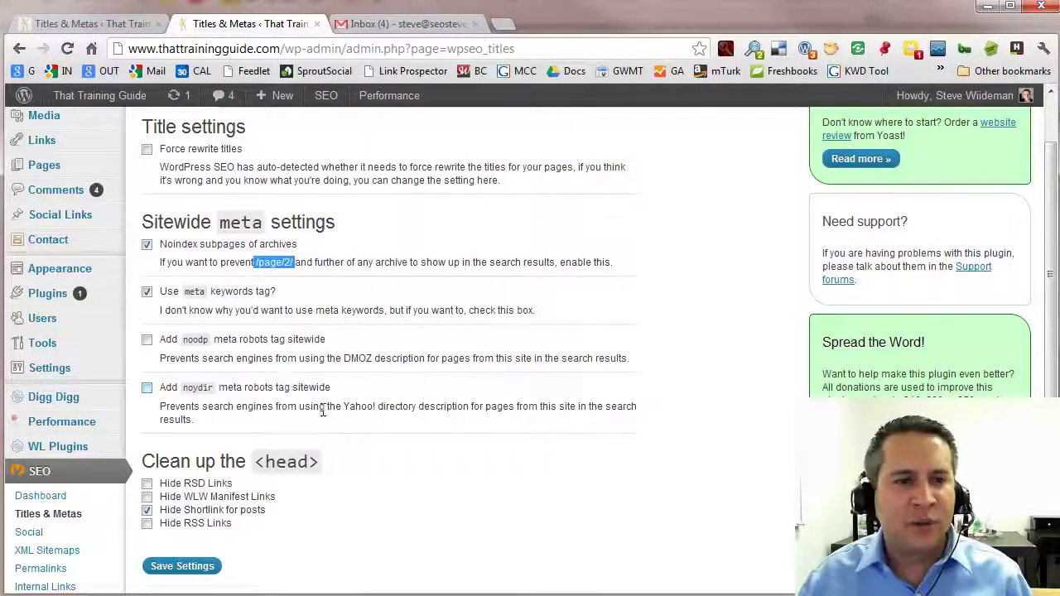
pyautogui.scroll(-1, 323, 408)
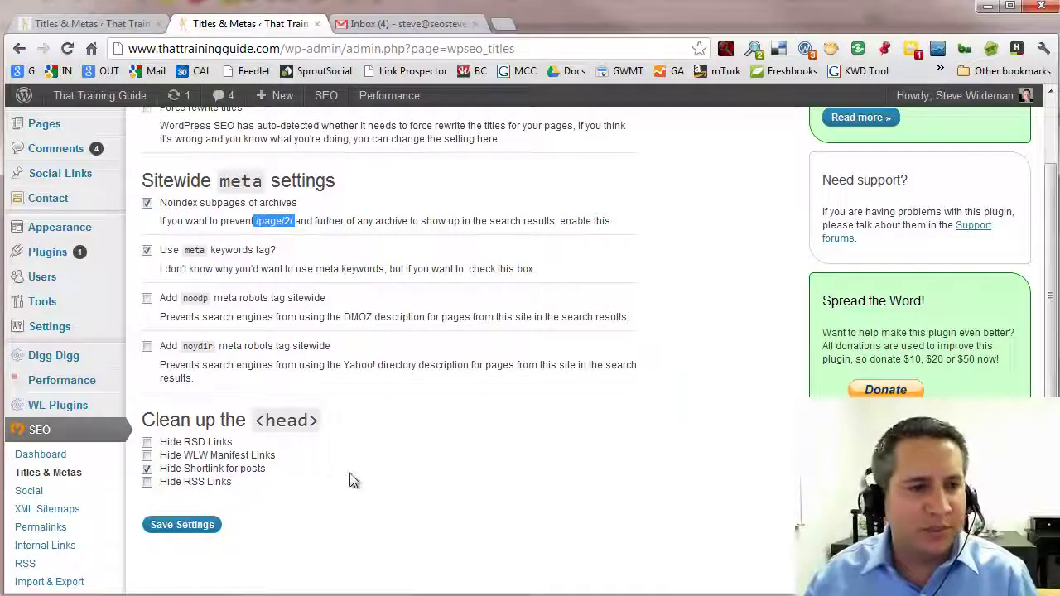
pyautogui.scroll(3, 350, 480)
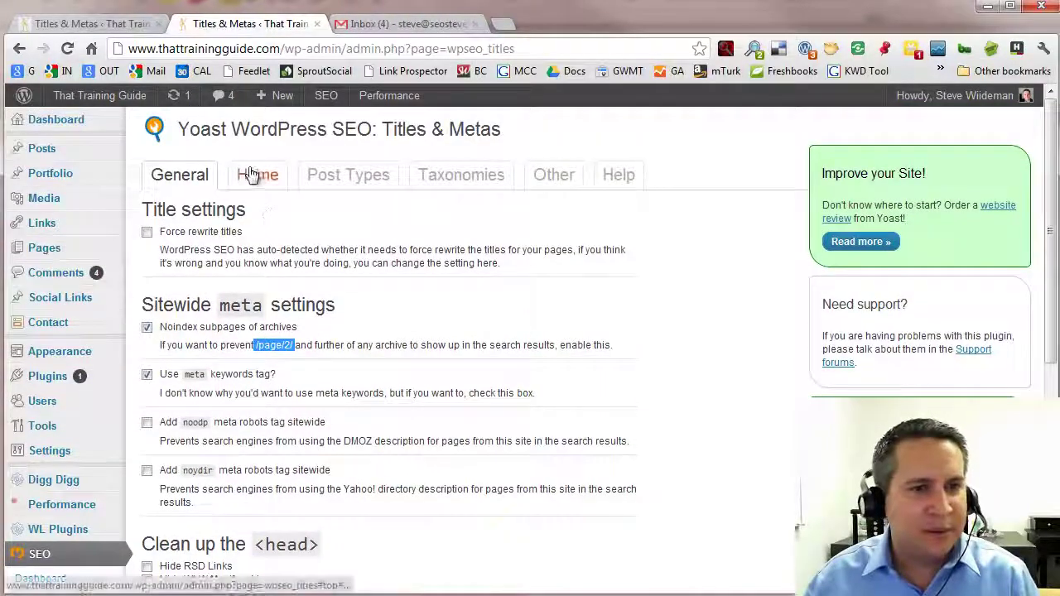
# Step: Open the Home settings of Titles & Metas and review the homepage title template and meta description template
pyautogui.click(254, 181)
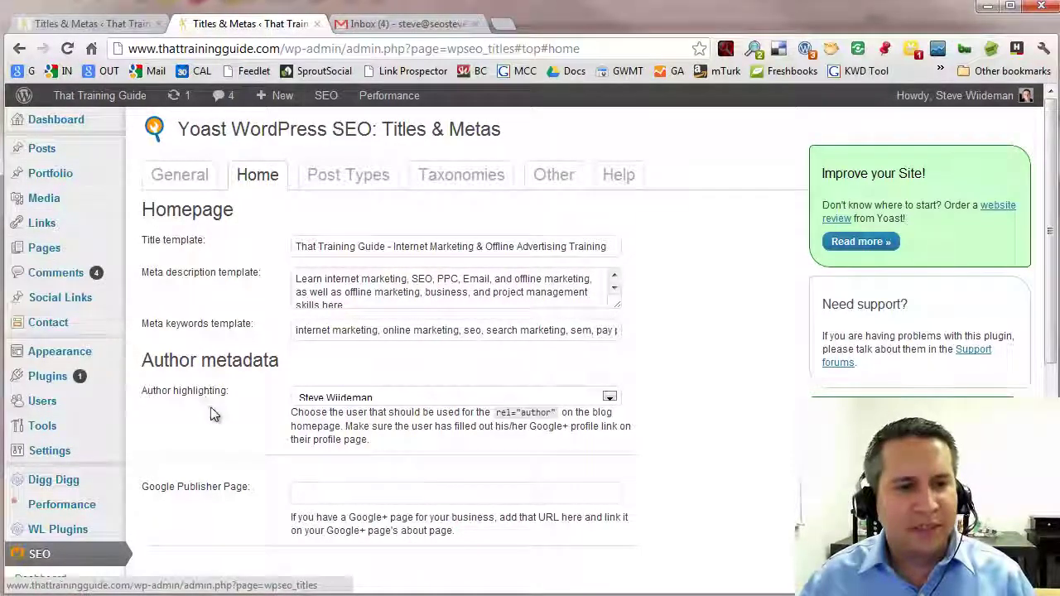
pyautogui.scroll(-3, 213, 430)
pyautogui.scroll(3, 253, 433)
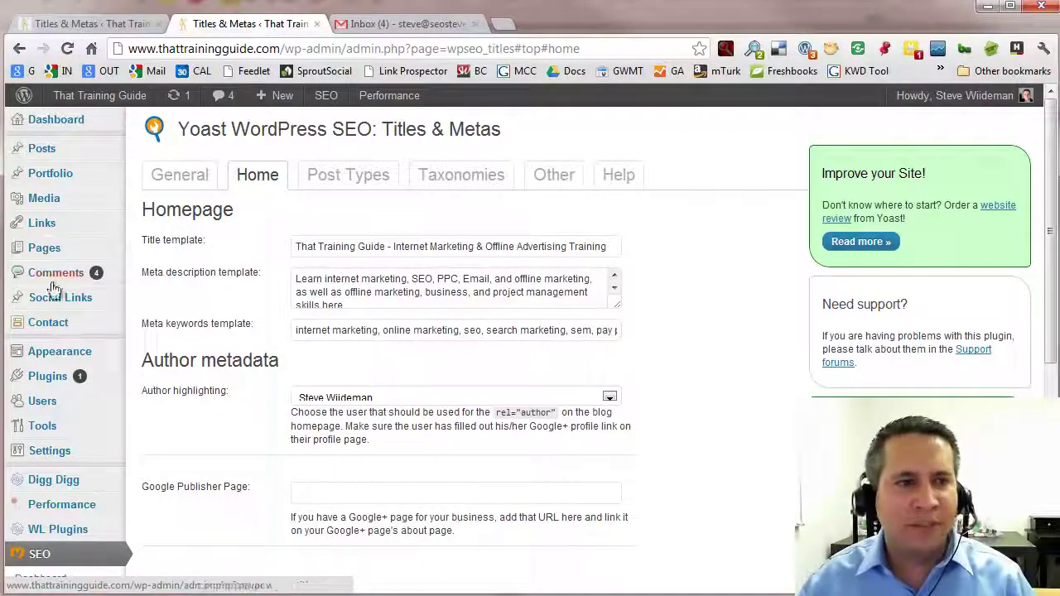
pyautogui.moveTo(40, 255)
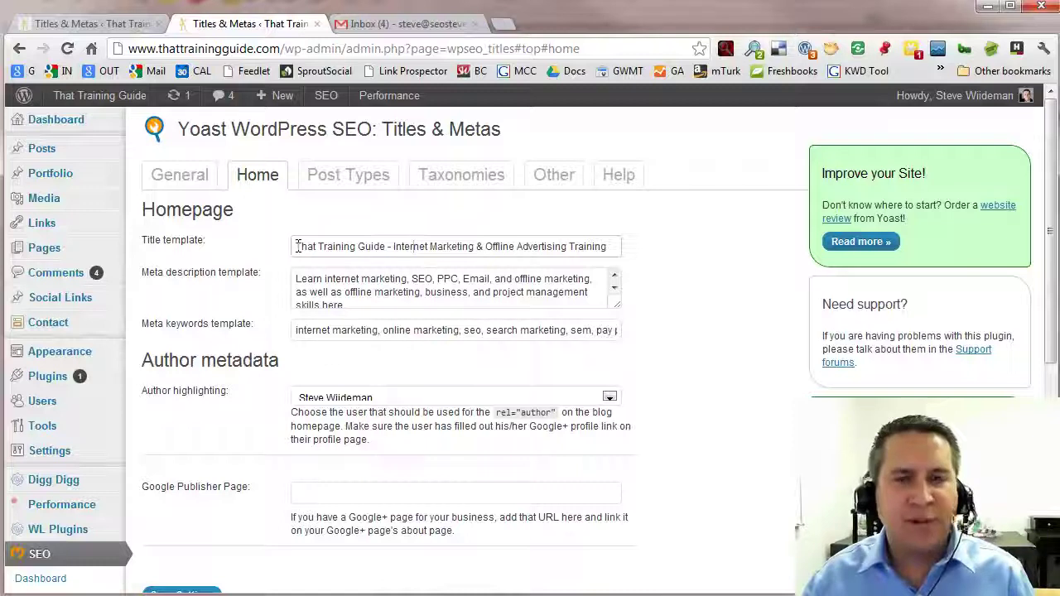
pyautogui.moveTo(298, 246); pyautogui.dragTo(640, 231)
pyautogui.click(576, 292)
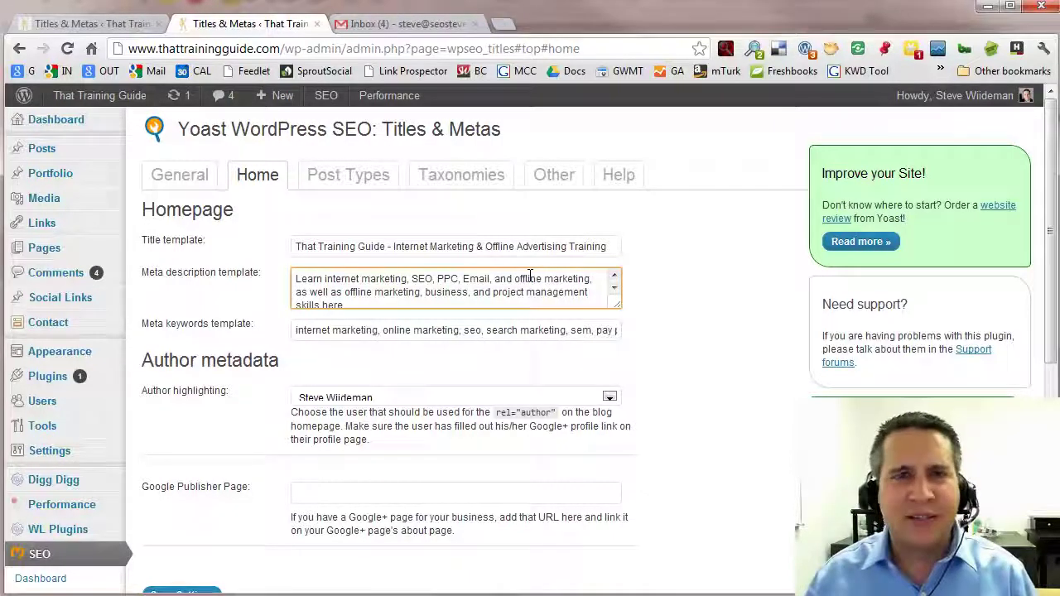
pyautogui.click(361, 302)
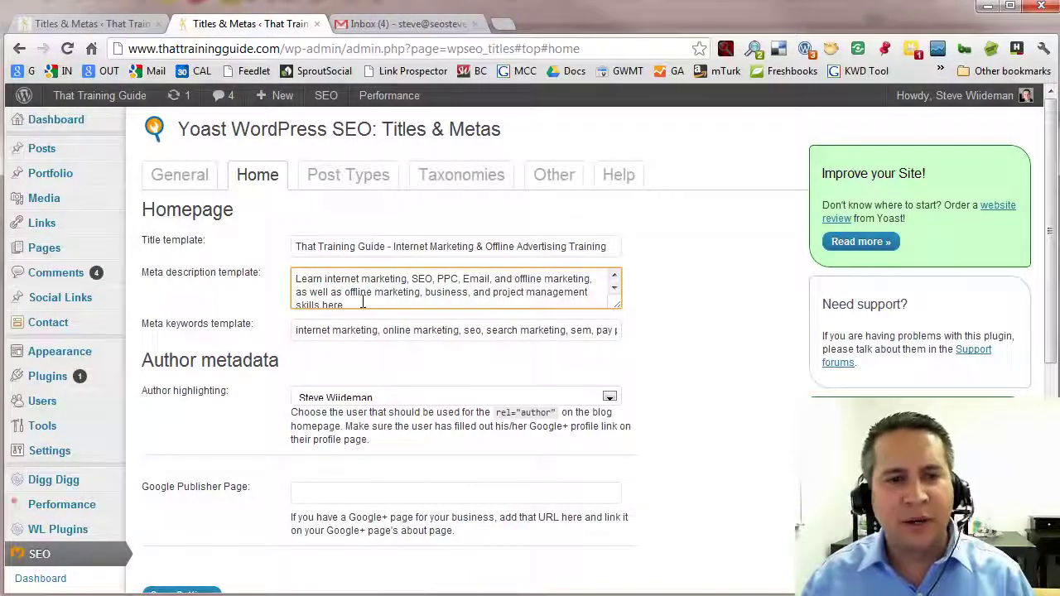
# Step: Enlarge the homepage meta description box to read its full text and compare it with the title template
pyautogui.moveTo(622, 310); pyautogui.dragTo(622, 322)
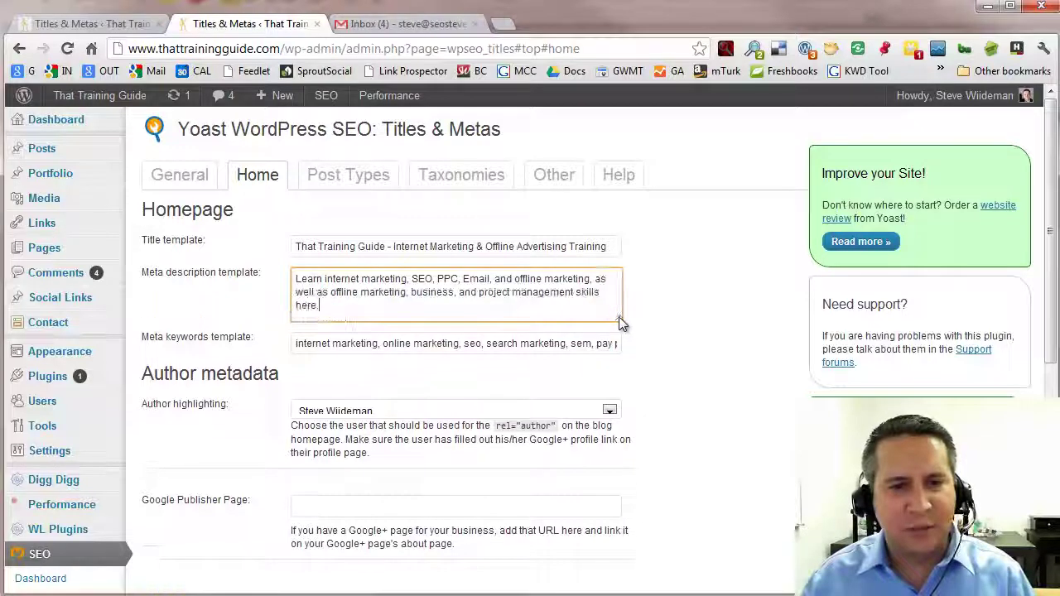
pyautogui.tripleClick(330, 305)
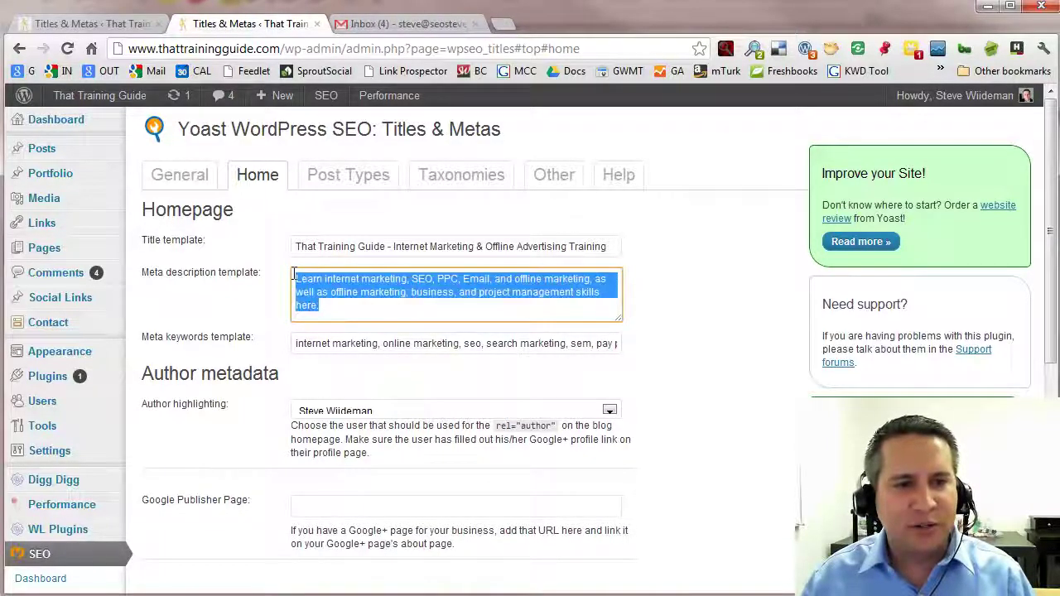
pyautogui.moveTo(298, 246); pyautogui.dragTo(644, 246)
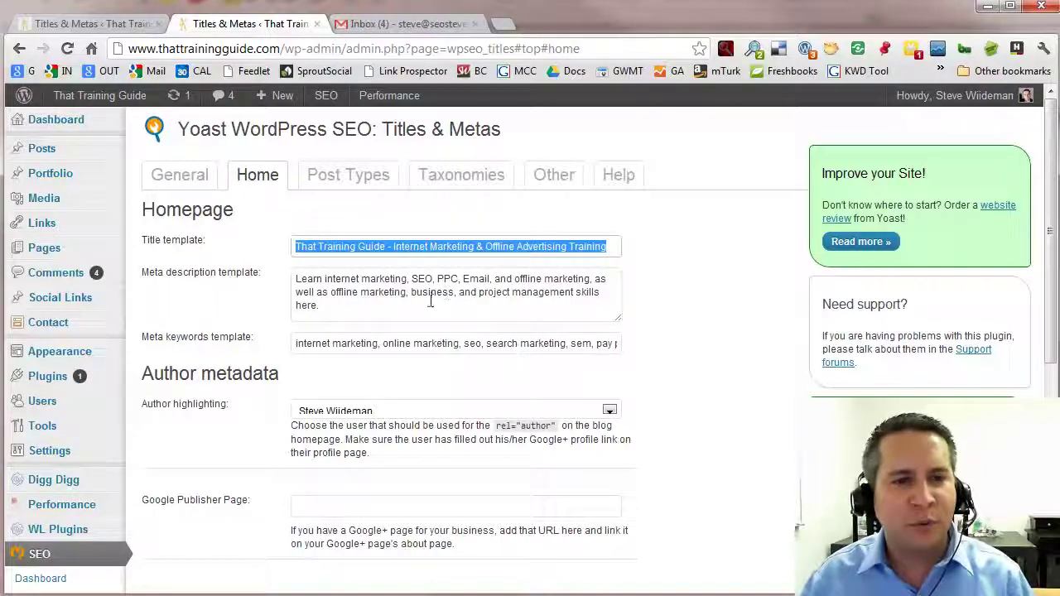
pyautogui.moveTo(412, 251); pyautogui.dragTo(532, 302)
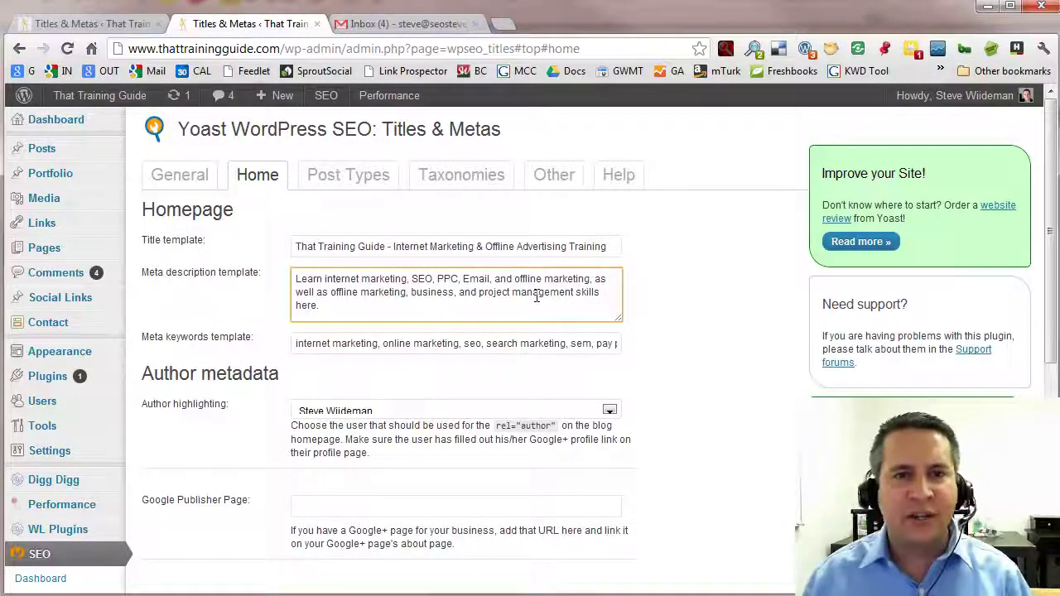
pyautogui.moveTo(301, 244); pyautogui.dragTo(509, 279)
pyautogui.click(371, 307)
pyautogui.hotkey('ctrl', 'a')
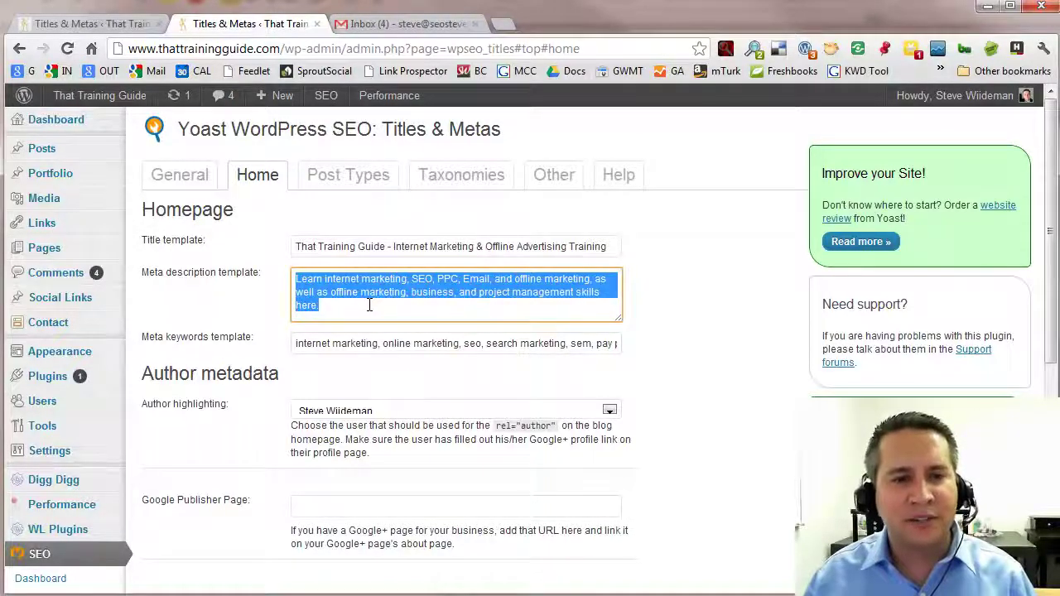
pyautogui.scroll(-1, 370, 305)
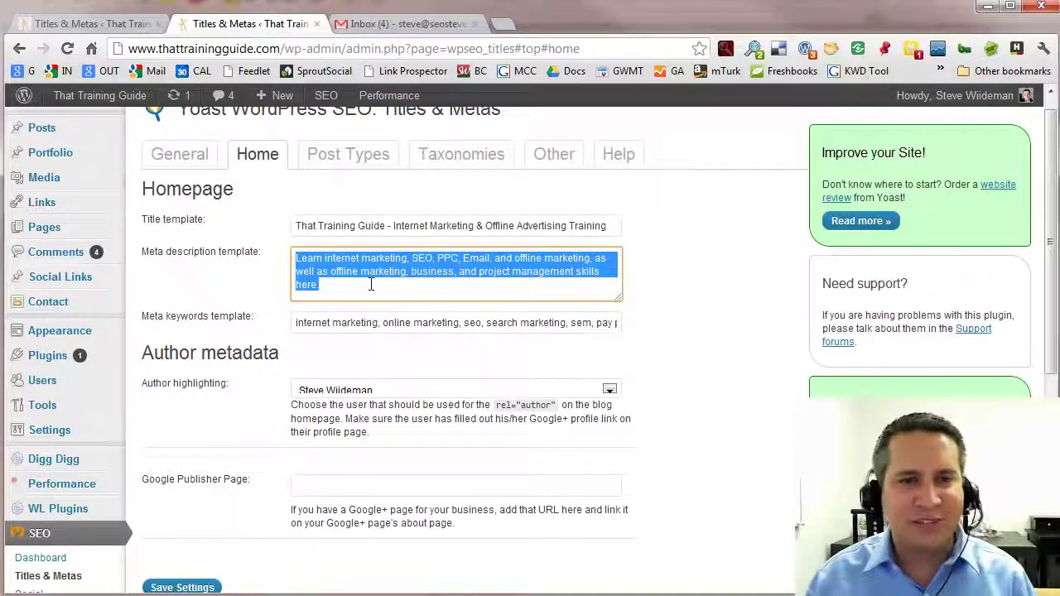
pyautogui.click(371, 284)
pyautogui.scroll(-2, 454, 298)
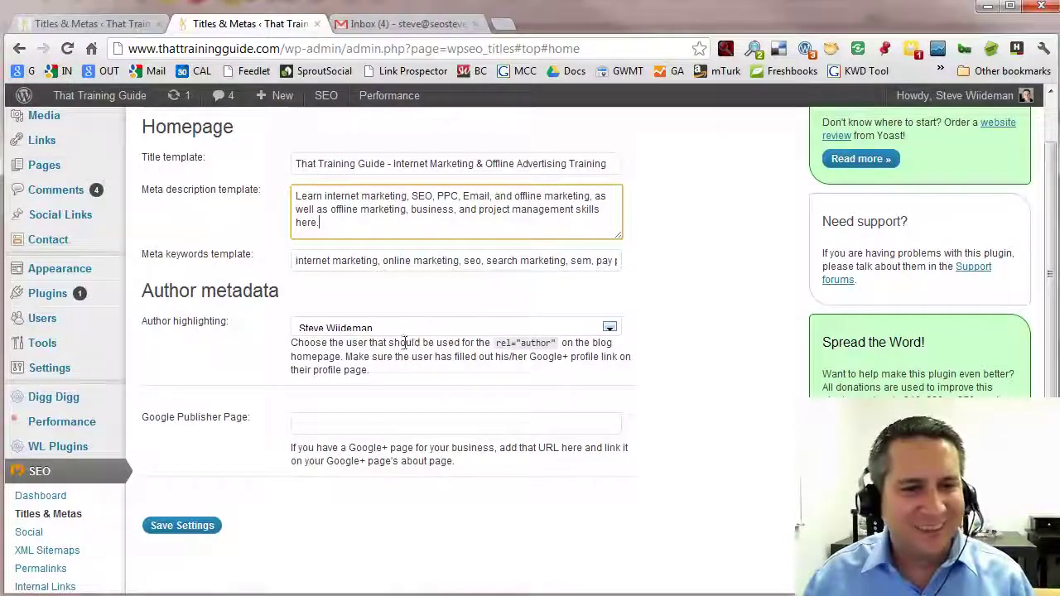
# Step: Check the author highlighting choices and the Google Publisher Page field in the homepage author metadata
pyautogui.click(610, 328)
pyautogui.click(610, 329)
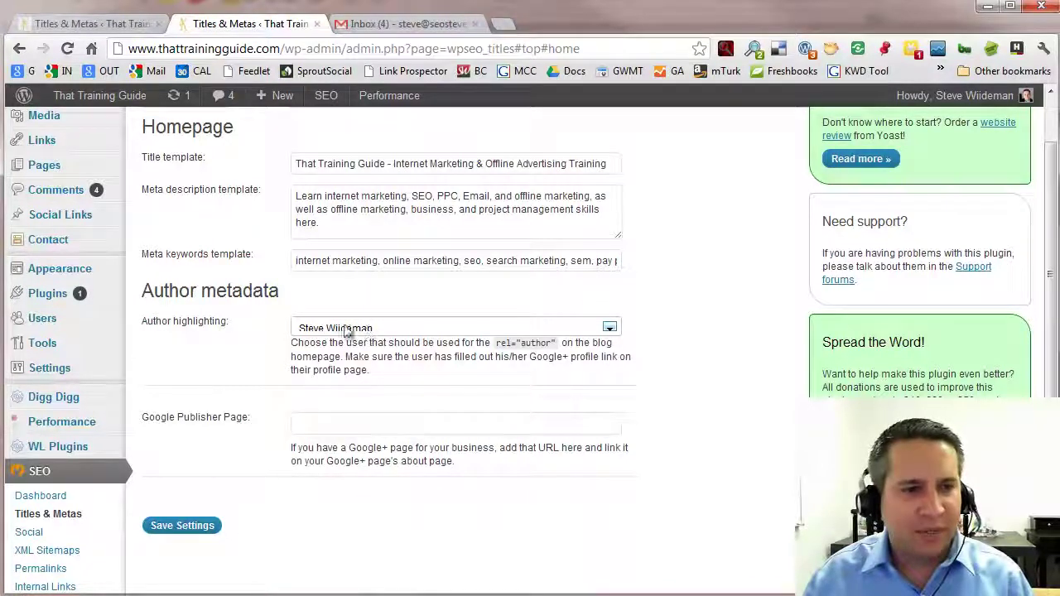
pyautogui.click(374, 424)
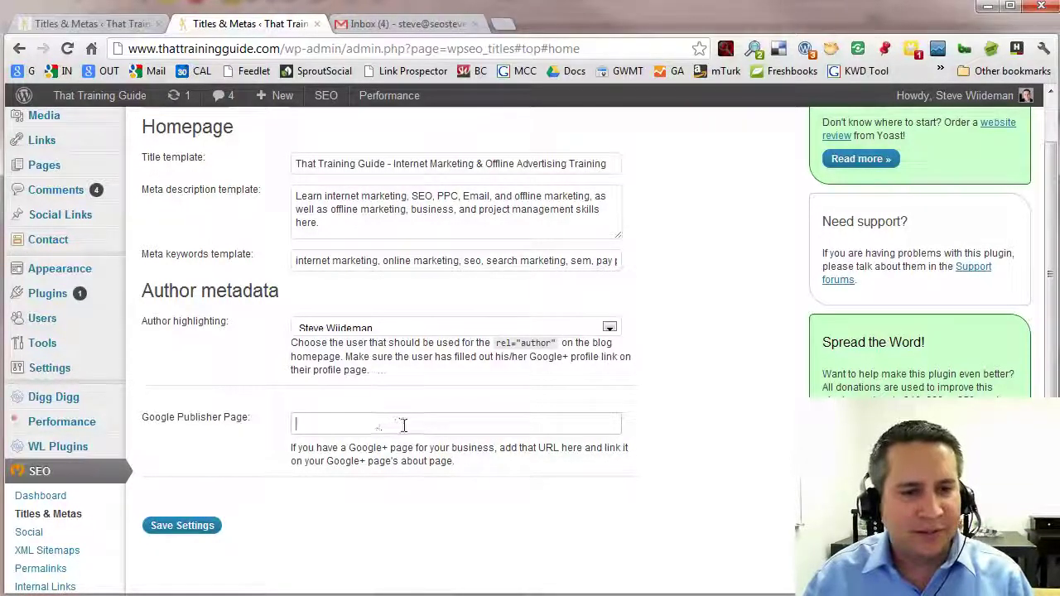
# Step: Search Google in a new browser tab for site:plus.google.com "that training guide" and open the That Training Guide Google+ page
pyautogui.click(505, 29)
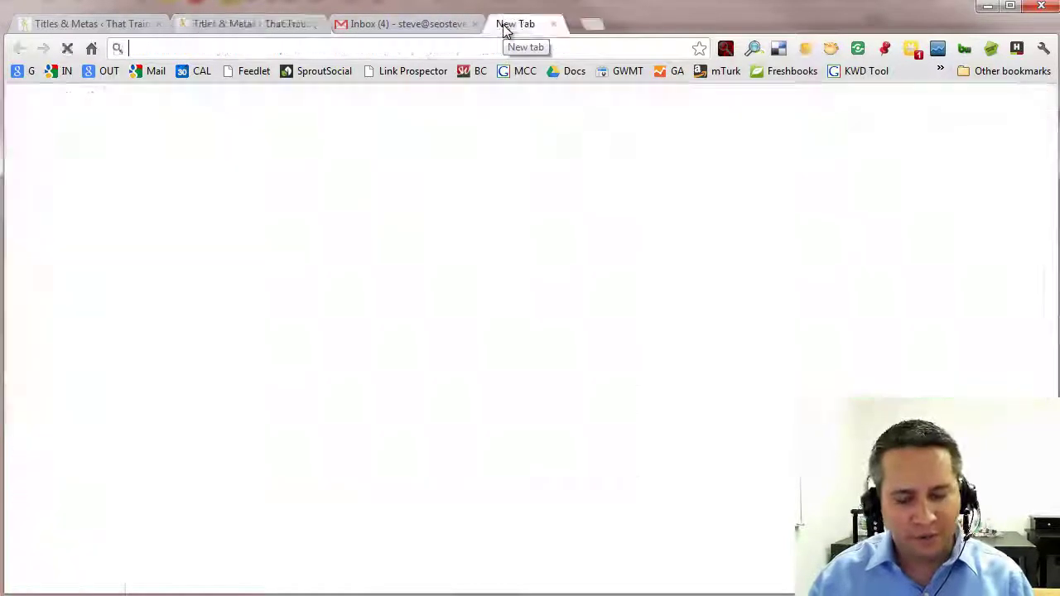
pyautogui.write('site:pl')
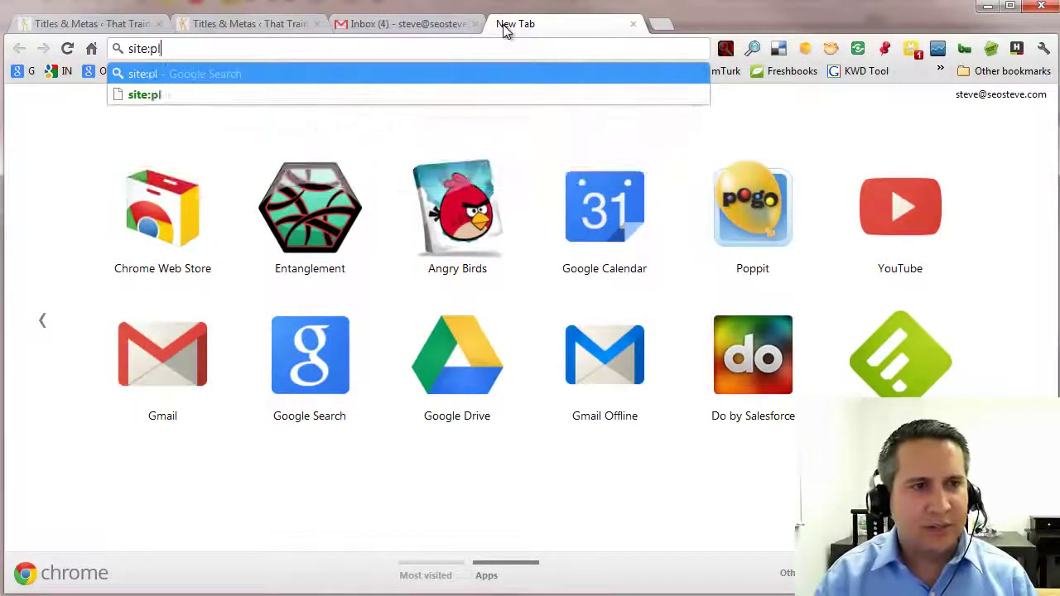
pyautogui.write('us.google.com')
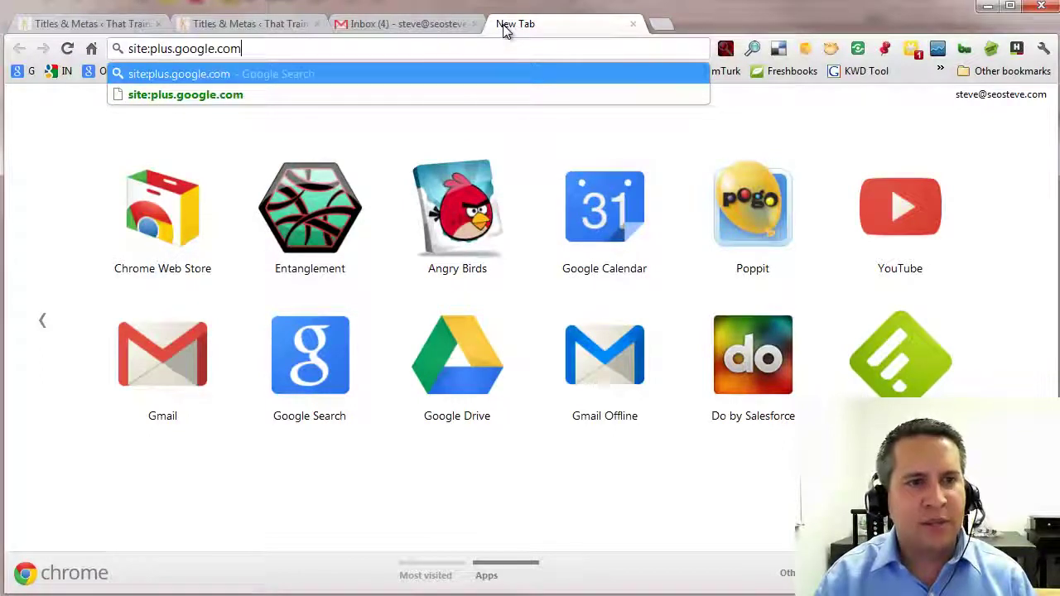
pyautogui.write(' "that training')
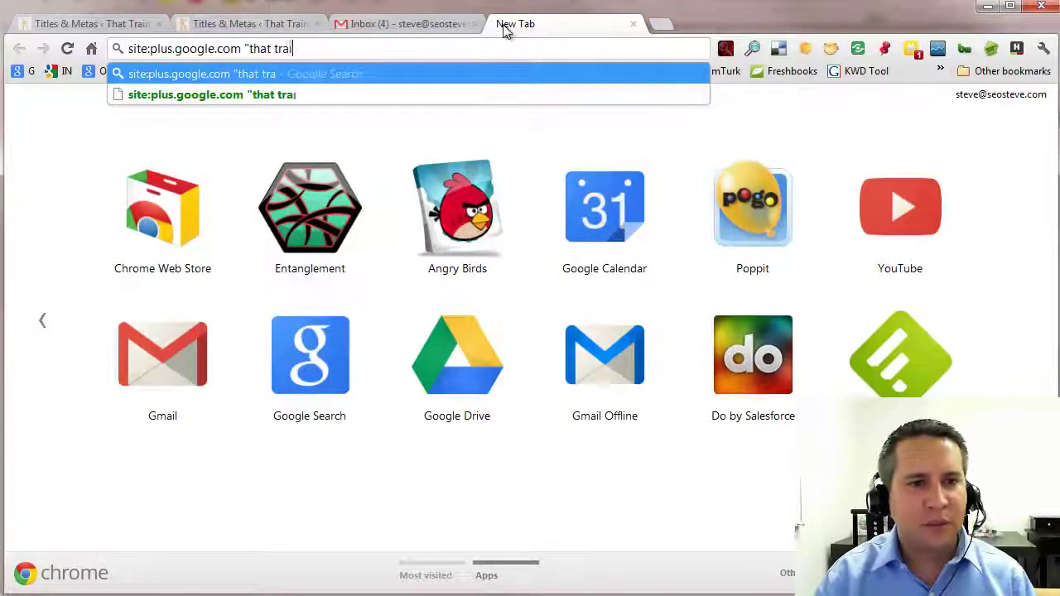
pyautogui.write(' guide"')
pyautogui.press('Return')
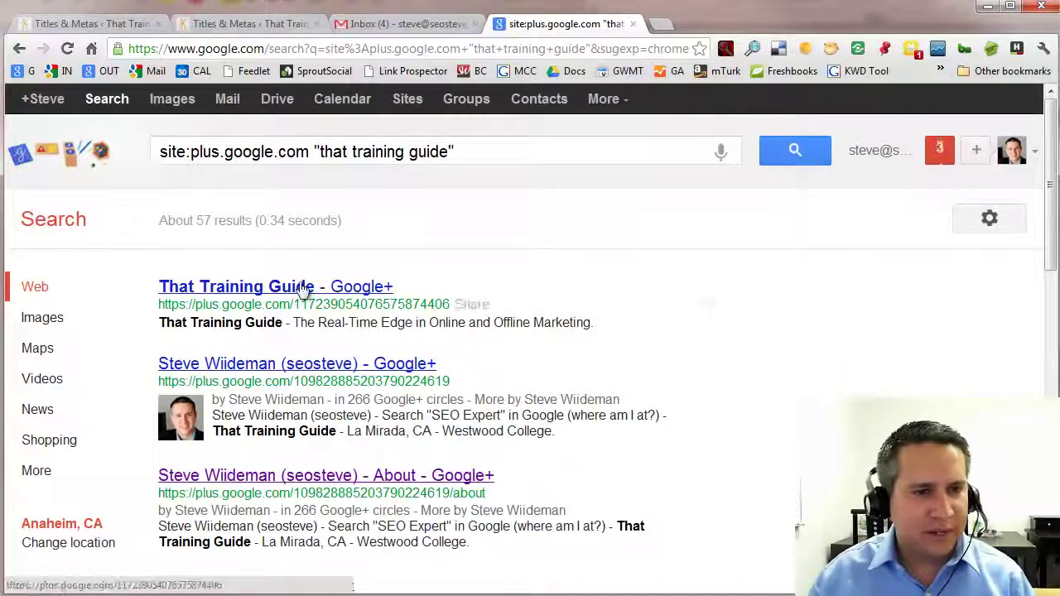
pyautogui.click(304, 288)
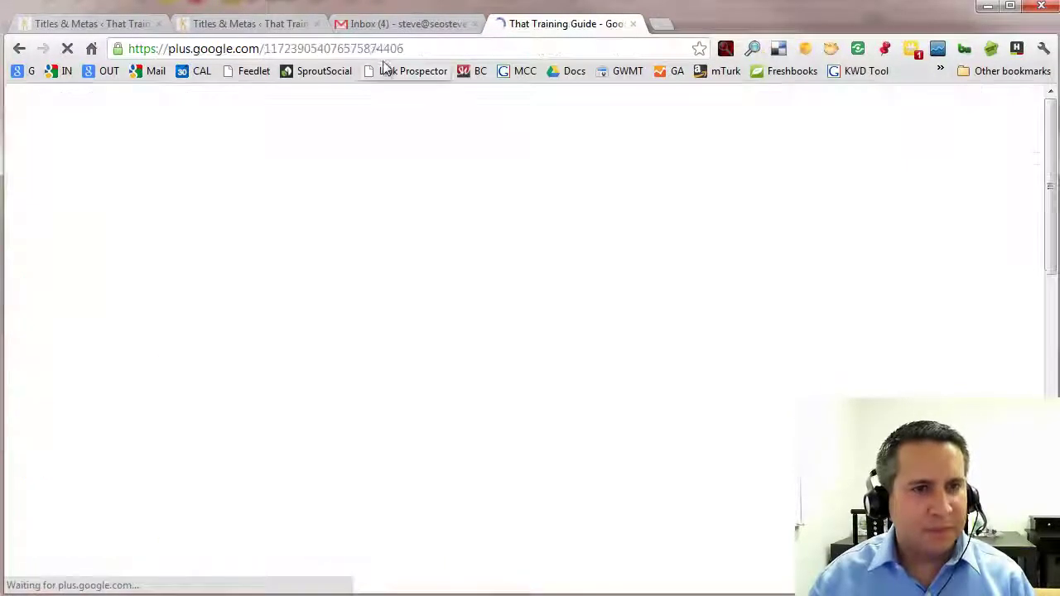
# Step: Copy the Google+ page's address into the Google Publisher Page field of the plugin's Home settings
pyautogui.click(430, 47)
pyautogui.hotkey('ctrl', 'c')
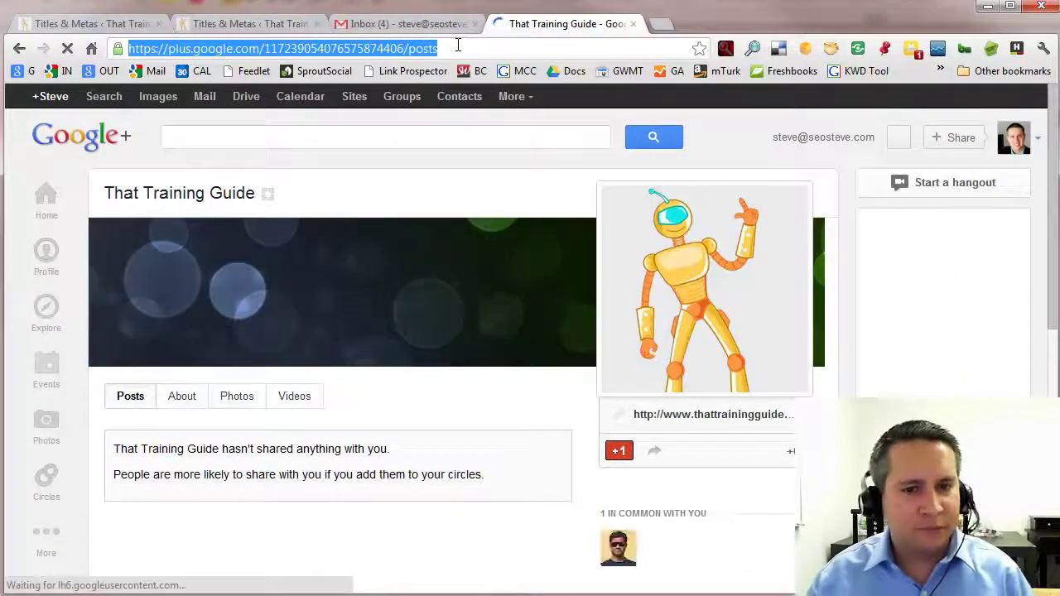
pyautogui.click(258, 25)
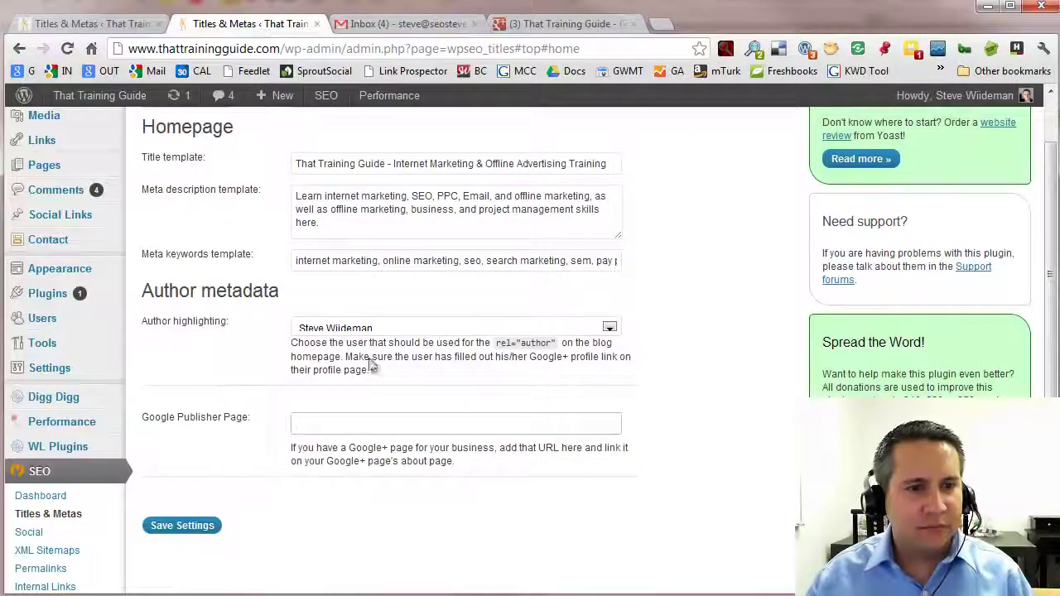
pyautogui.click(374, 420)
pyautogui.hotkey('ctrl', 'v')
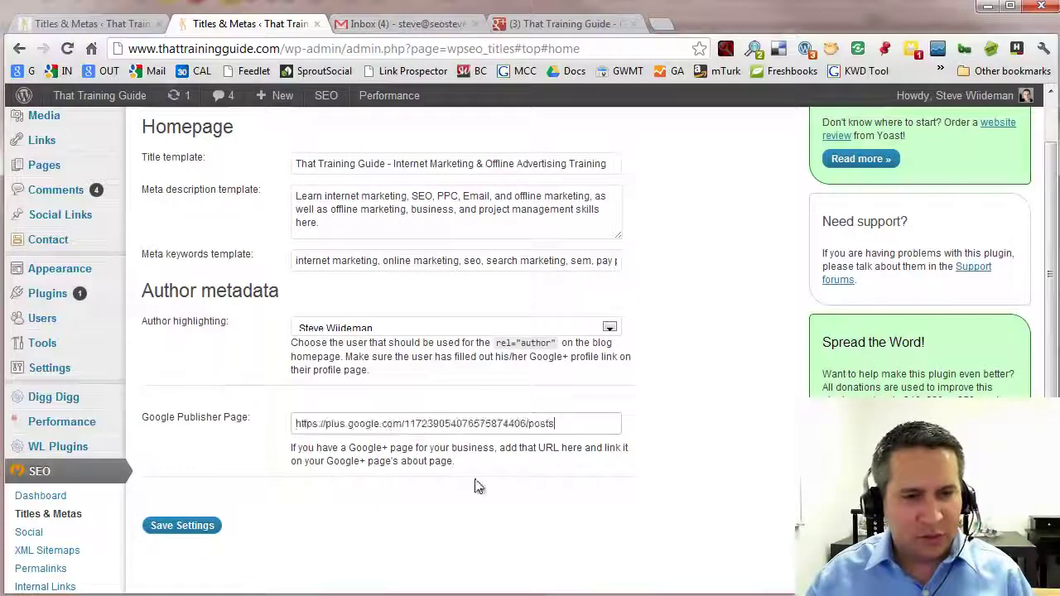
# Step: Remove "posts" from the end of the Google Publisher Page address and save the settings
pyautogui.doubleClick(530, 423)
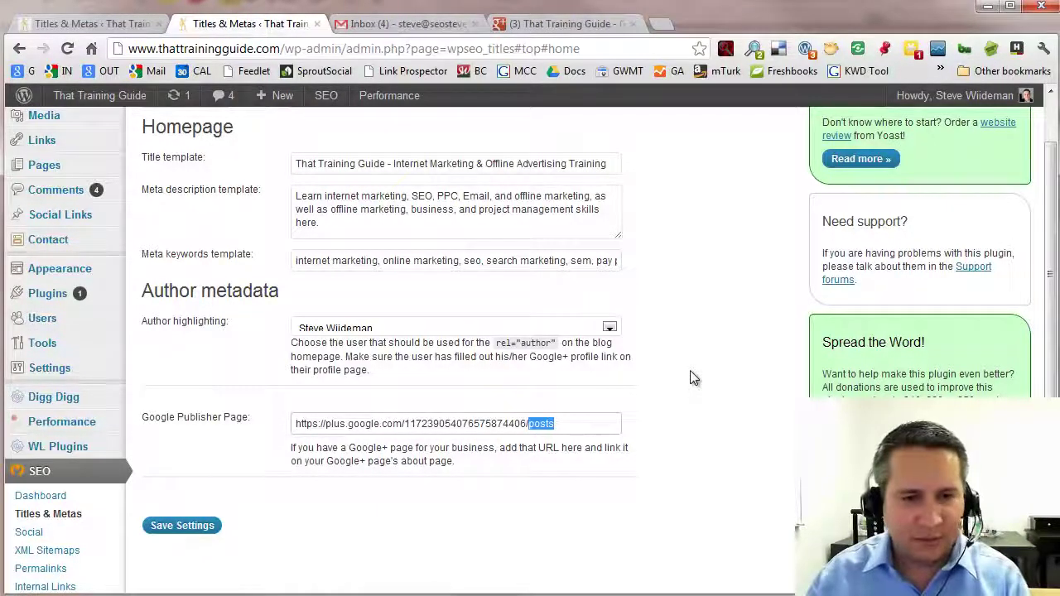
pyautogui.press('BackSpace')
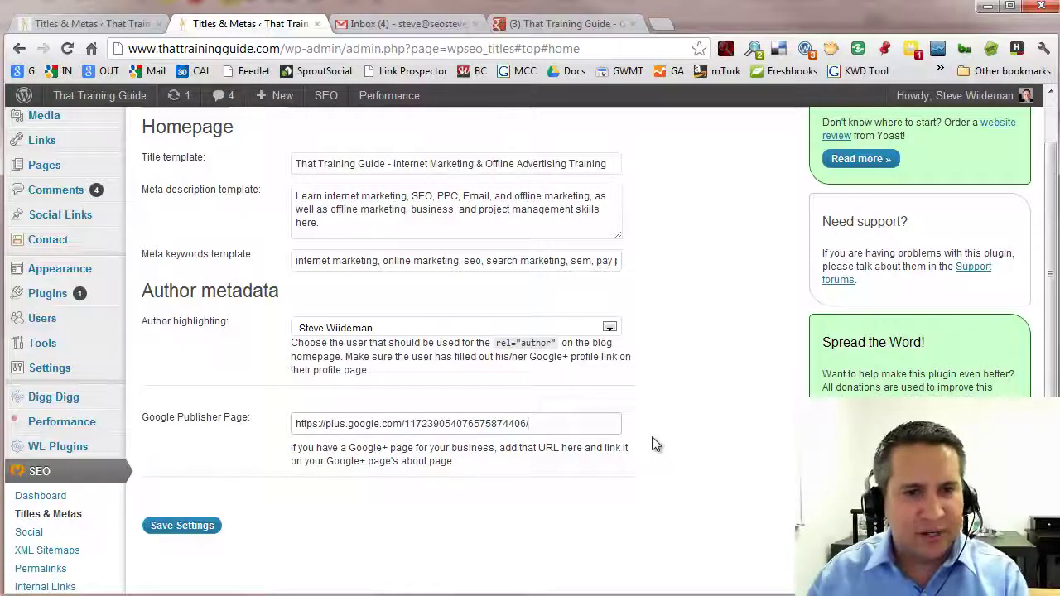
pyautogui.click(176, 535)
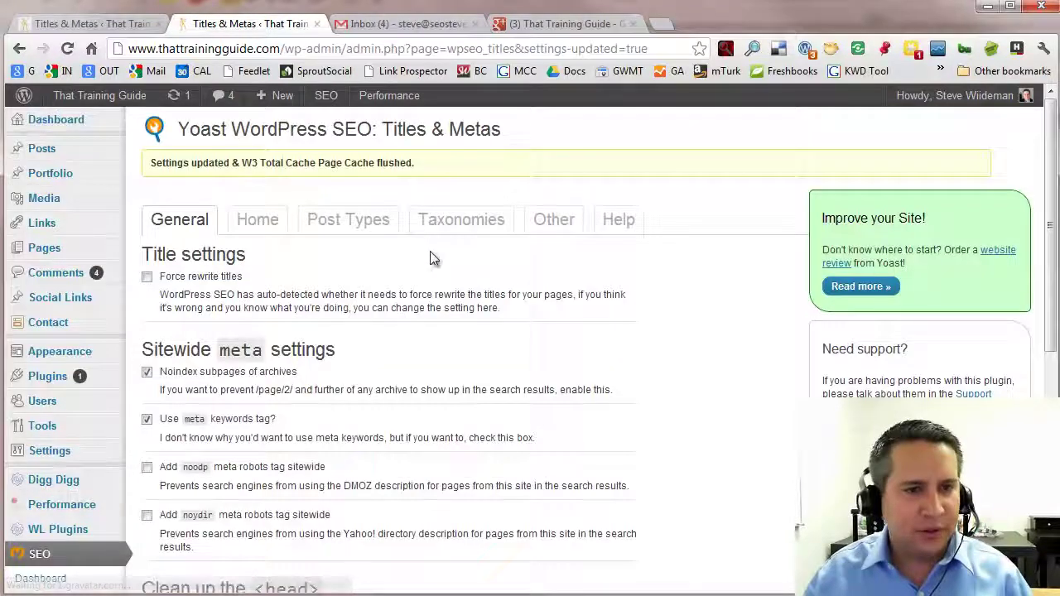
# Step: Open the Post Types settings and review the templates and options for posts, pages, media and custom post type archives
pyautogui.click(347, 223)
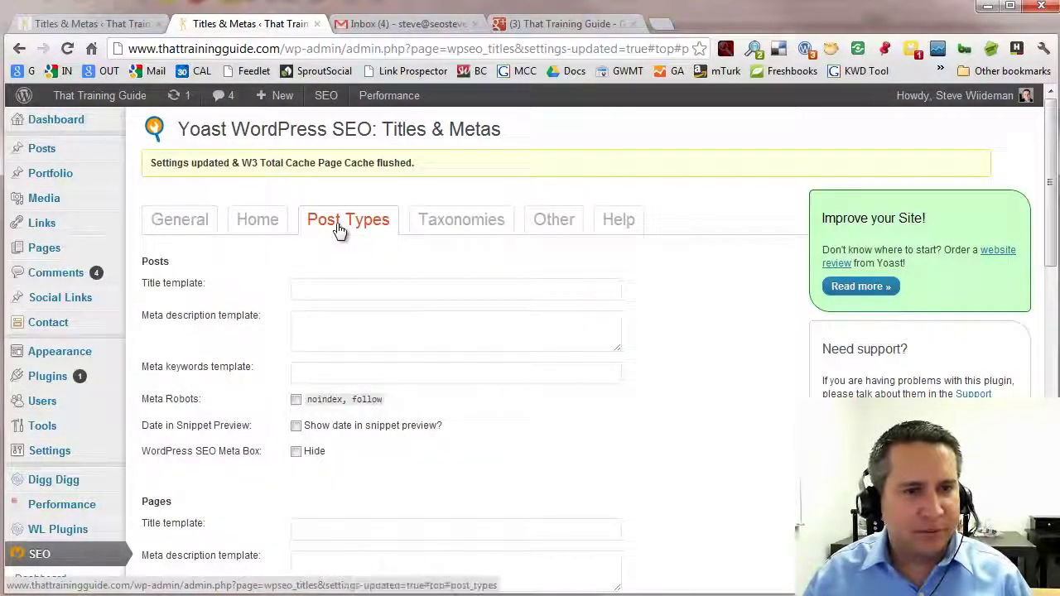
pyautogui.scroll(-1, 745, 286)
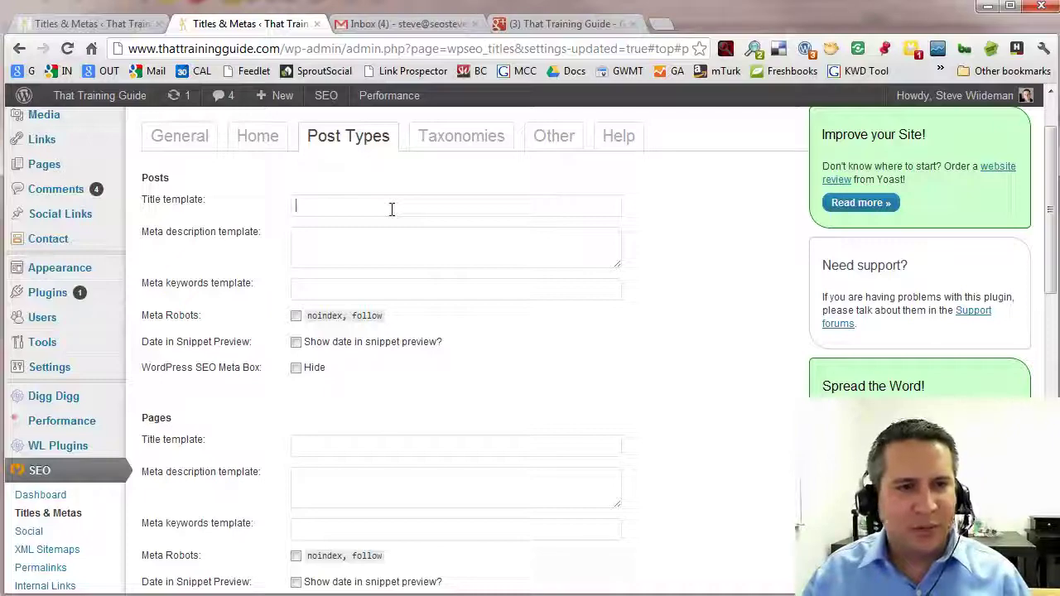
pyautogui.scroll(-2, 630, 306)
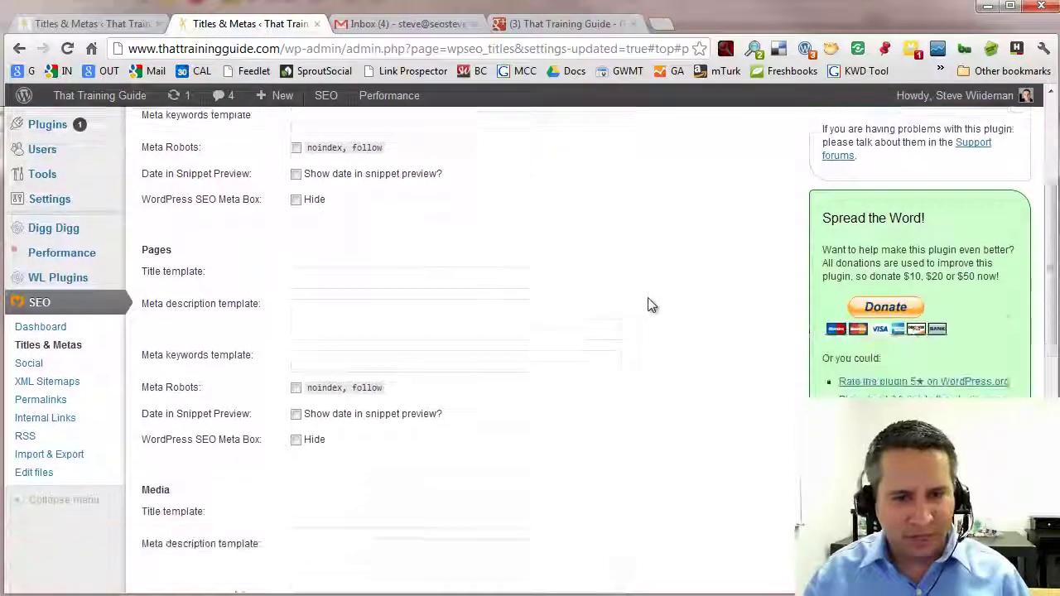
pyautogui.scroll(-7, 648, 305)
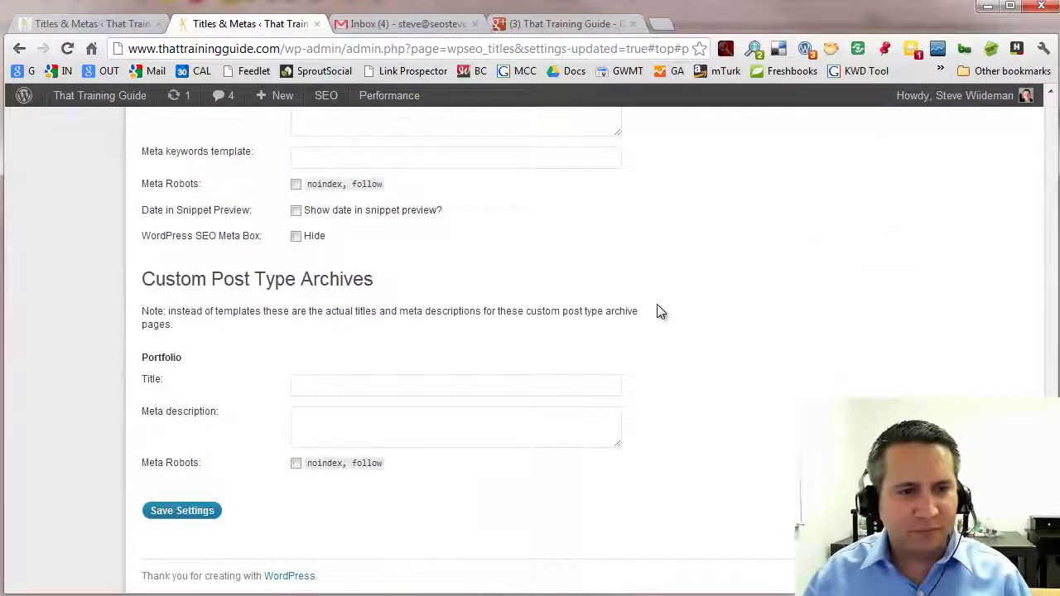
pyautogui.scroll(10, 689, 322)
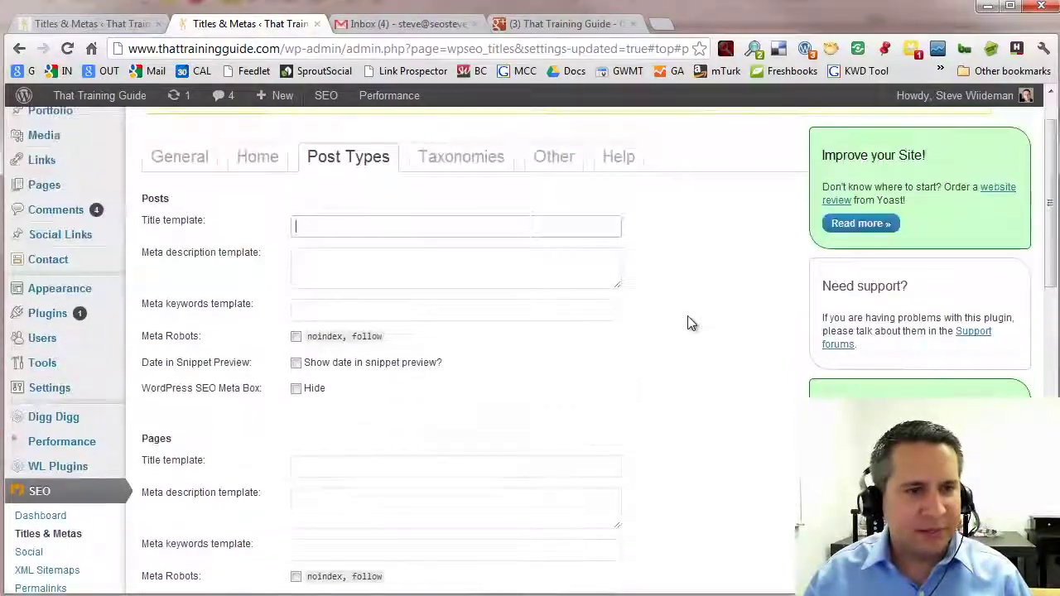
pyautogui.scroll(1, 688, 319)
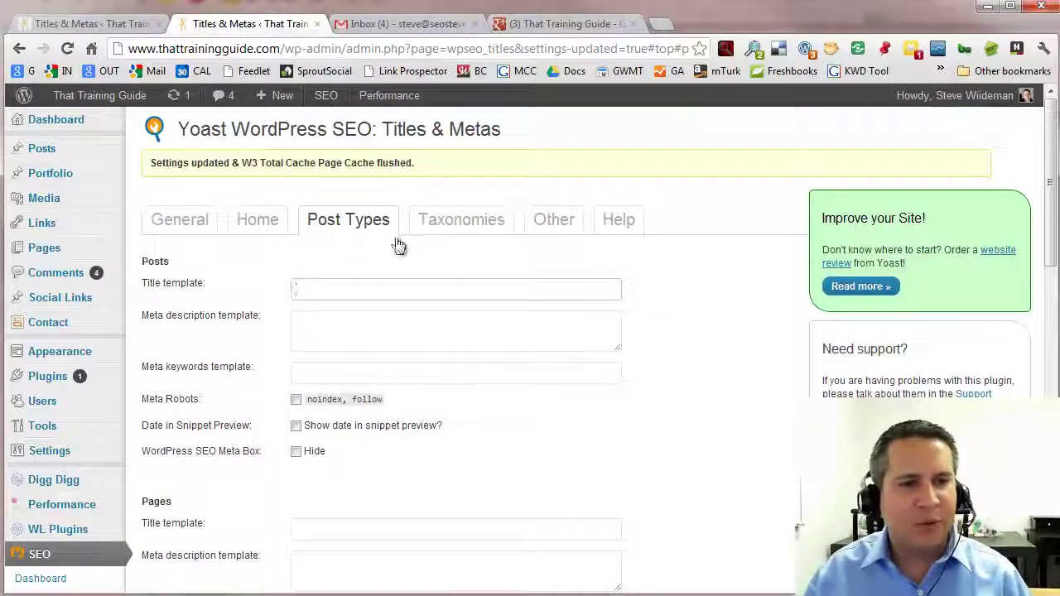
# Step: Examine the Taxonomies templates for categories and tags, and the Other settings for author archives, date archives and special pages
pyautogui.click(454, 221)
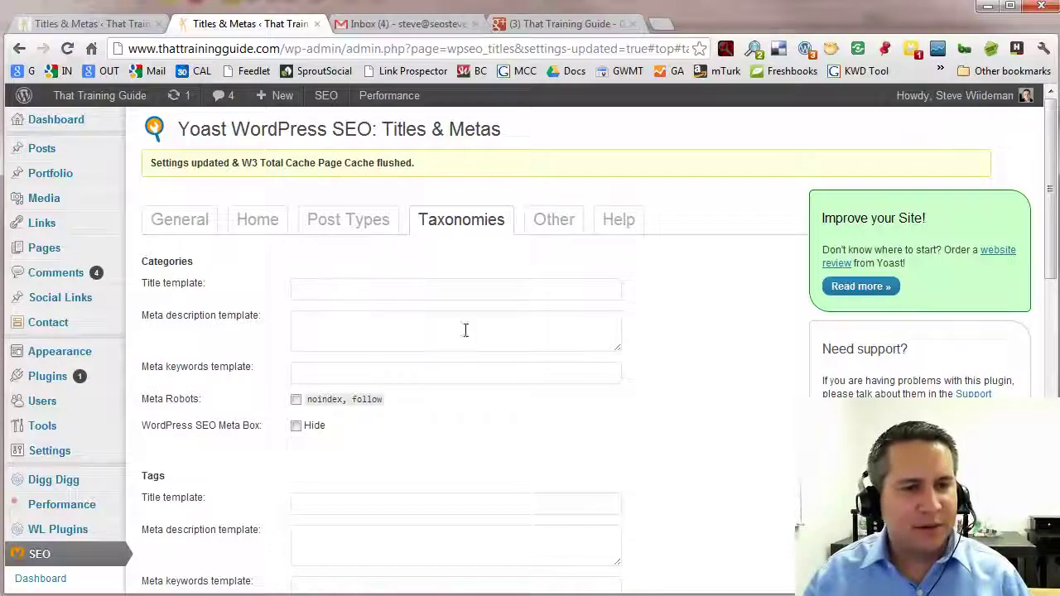
pyautogui.scroll(-10, 585, 351)
pyautogui.scroll(9, 641, 353)
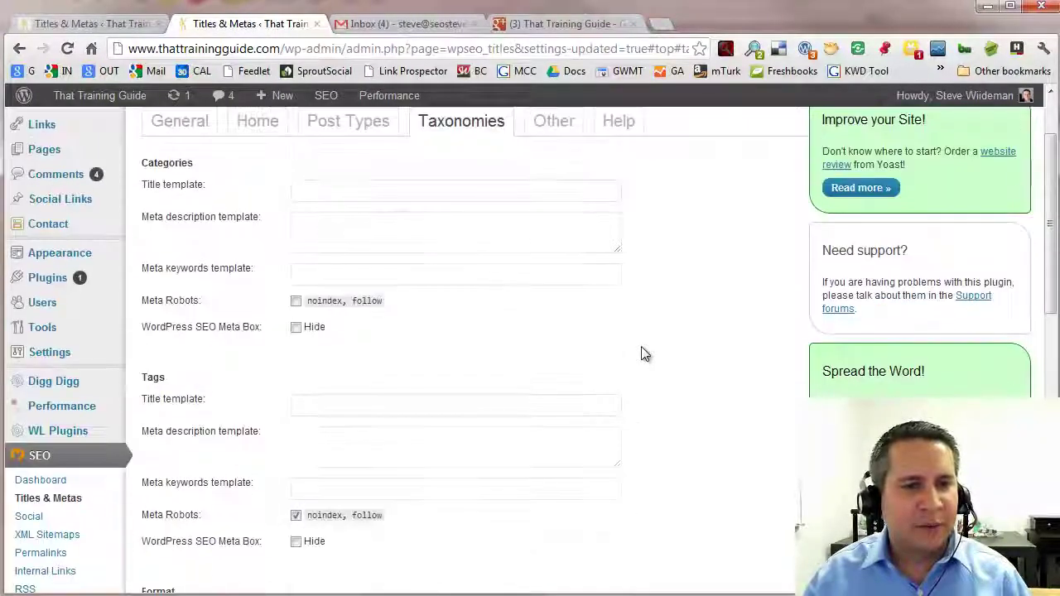
pyautogui.scroll(2, 641, 353)
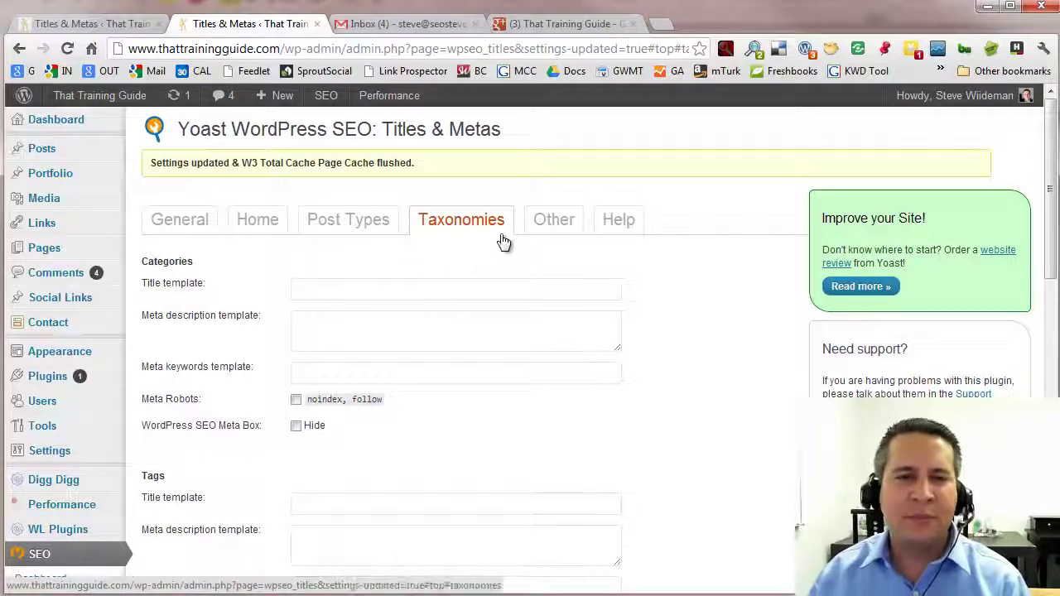
pyautogui.click(557, 227)
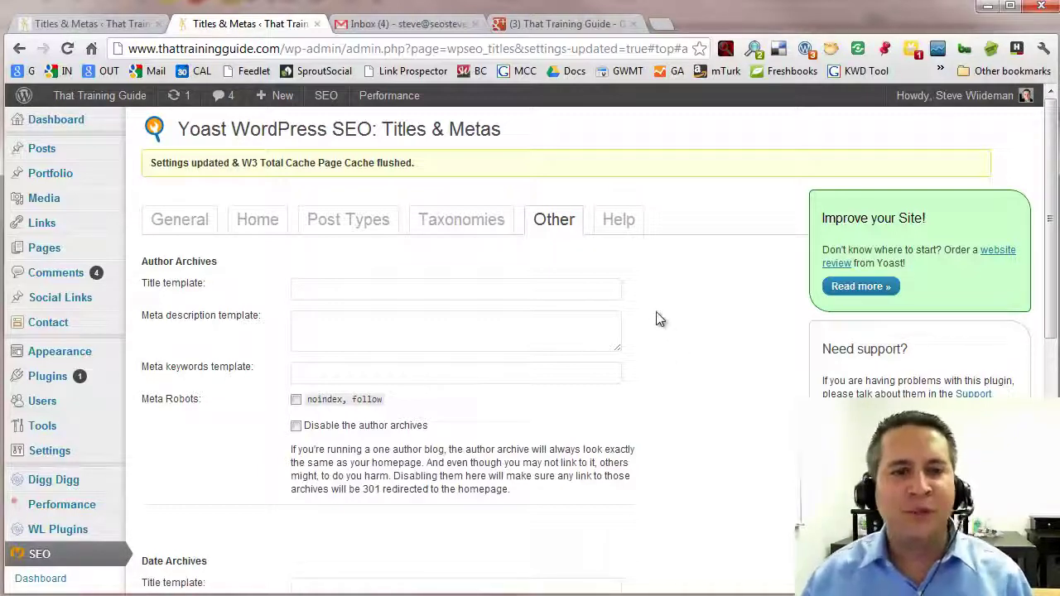
pyautogui.click(339, 289)
pyautogui.click(431, 326)
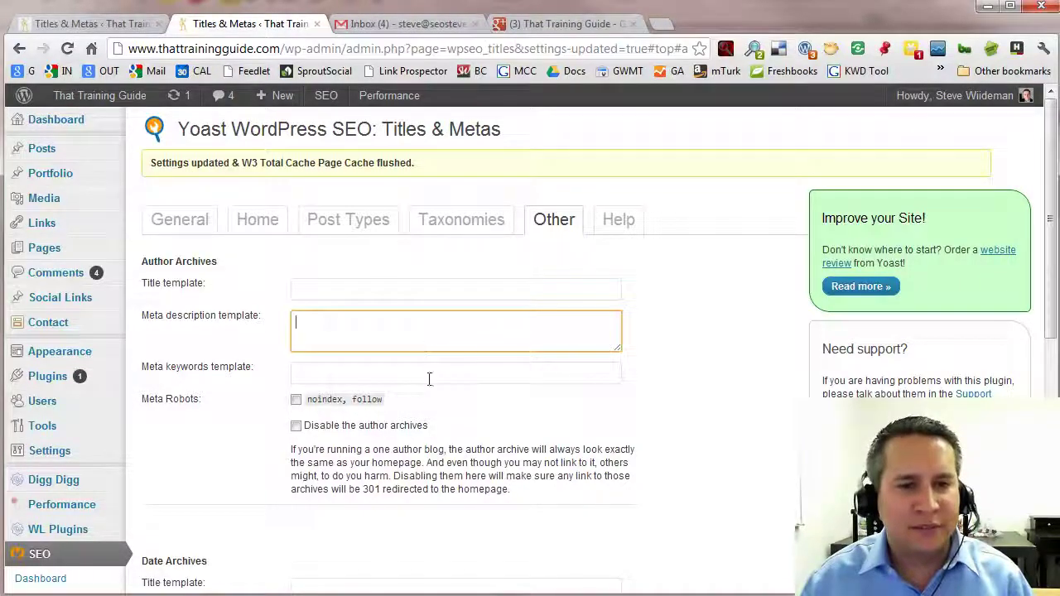
pyautogui.scroll(-7, 549, 443)
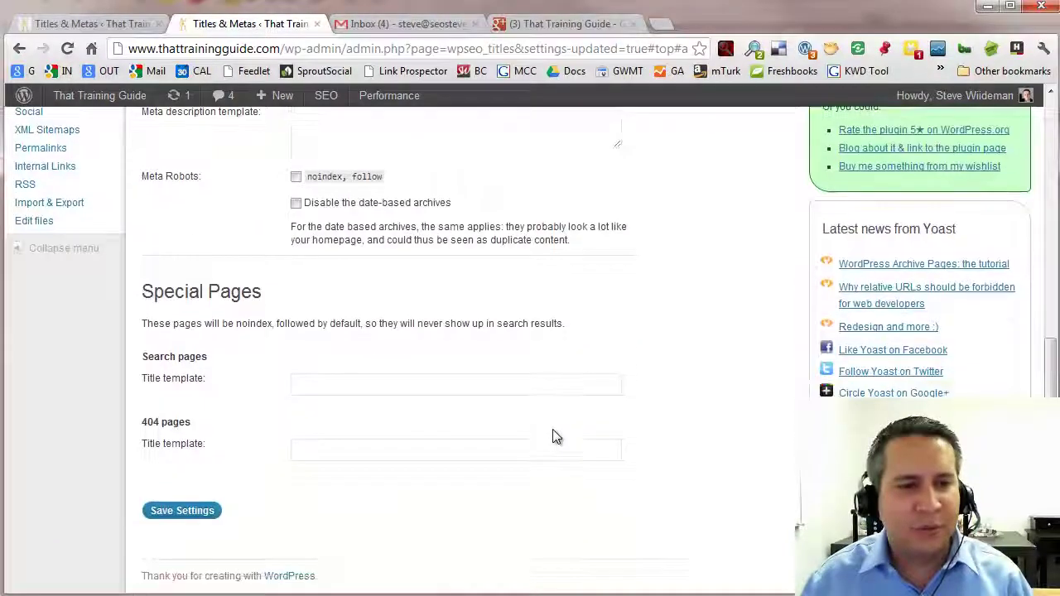
pyautogui.scroll(10, 555, 431)
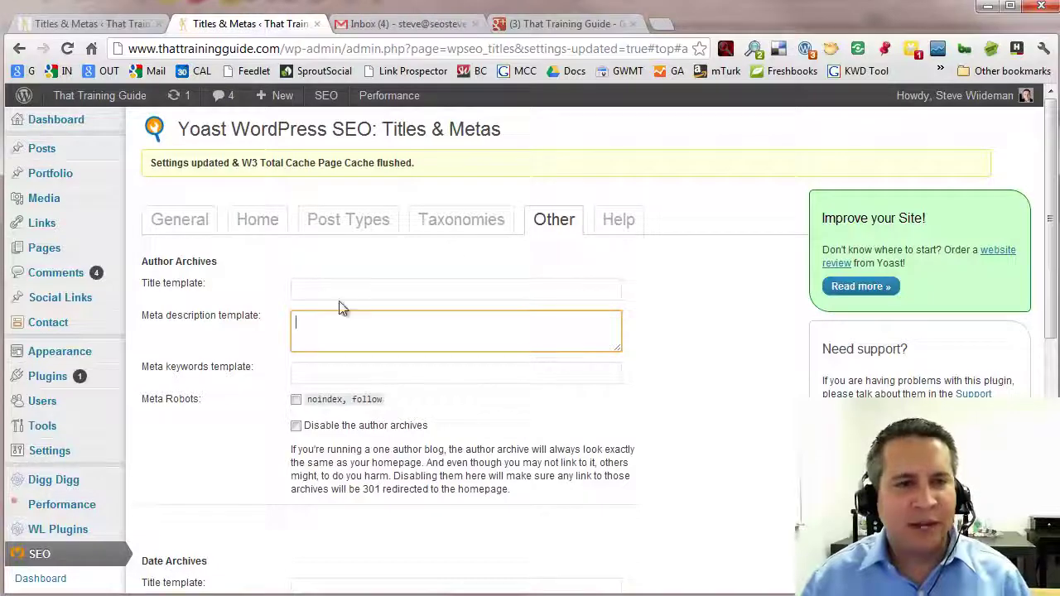
# Step: Copy the %%date%% variable from the Help variables list into the Categories title template of the Taxonomies settings
pyautogui.click(621, 221)
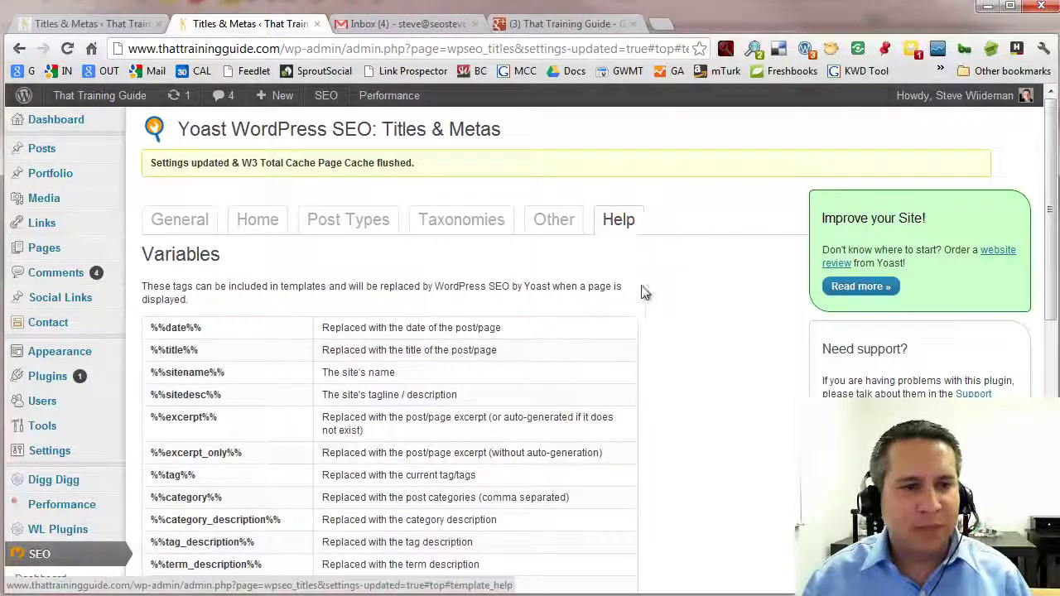
pyautogui.scroll(-1, 378, 315)
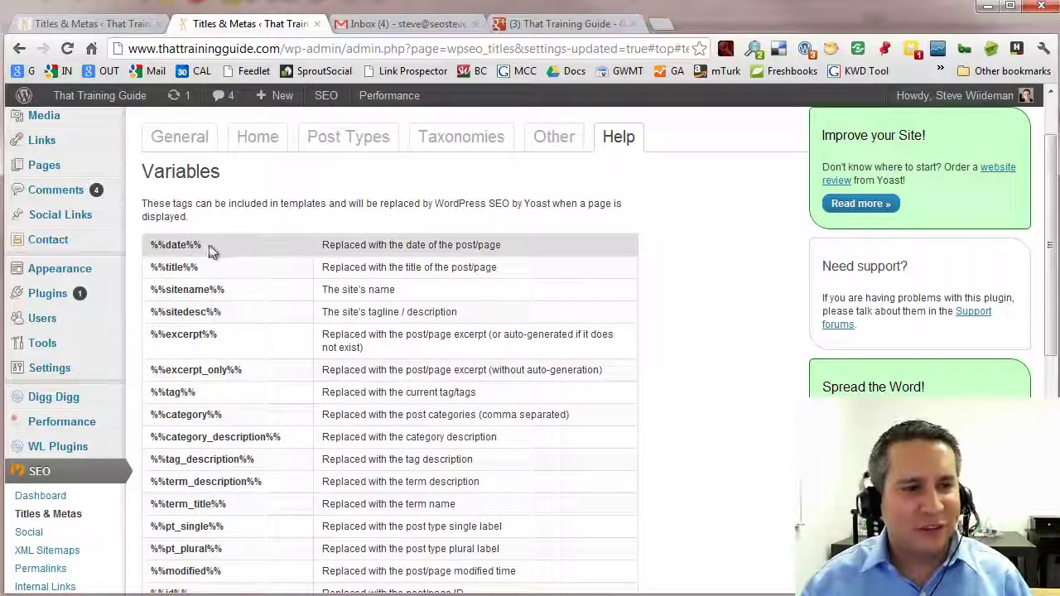
pyautogui.moveTo(217, 245); pyautogui.dragTo(149, 246)
pyautogui.hotkey('ctrl', 'c')
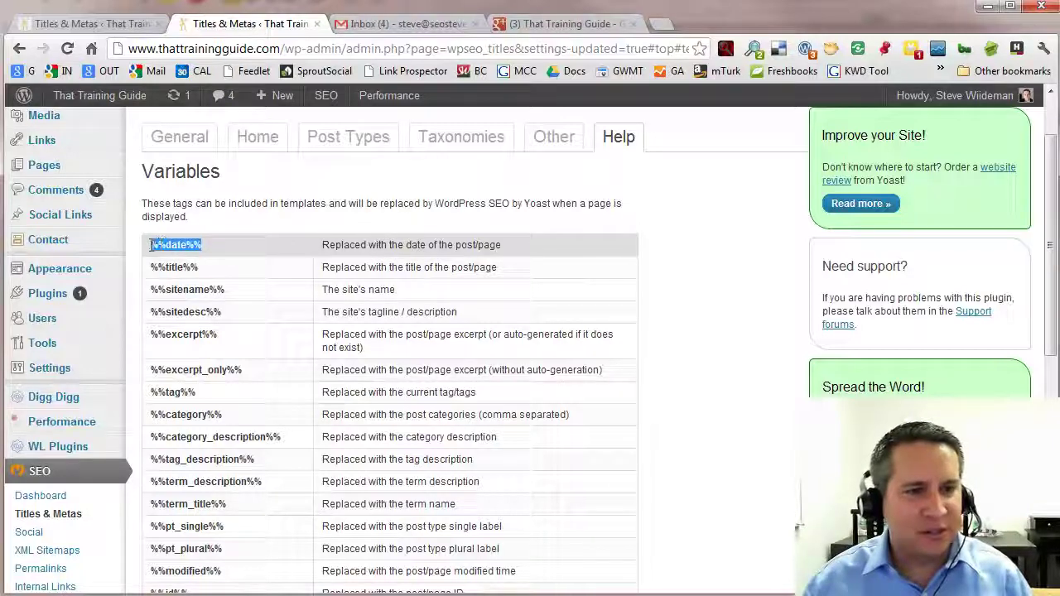
pyautogui.click(465, 139)
pyautogui.click(358, 207)
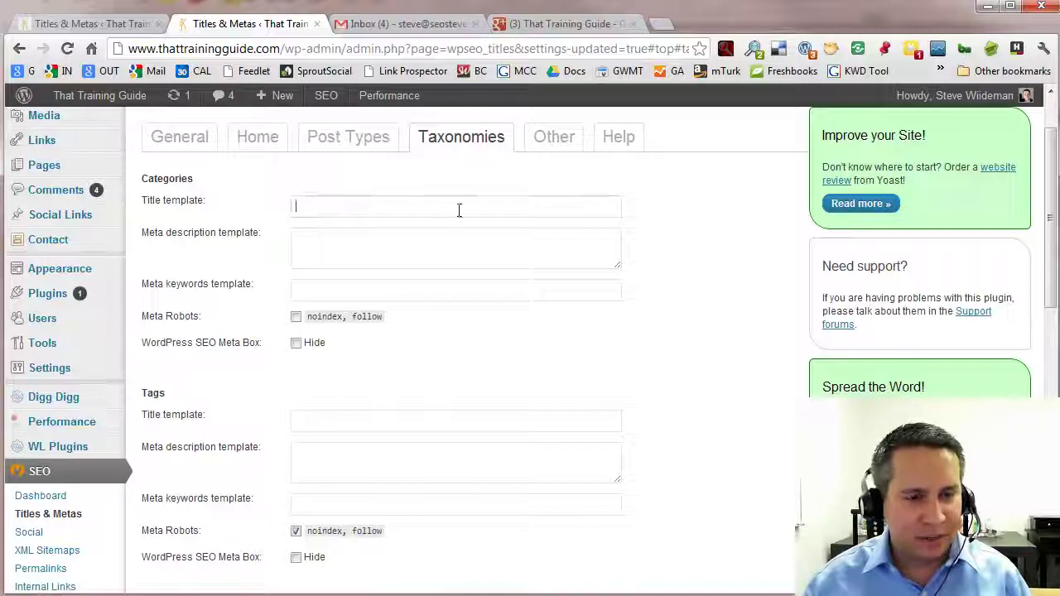
pyautogui.hotkey('ctrl', 'v')
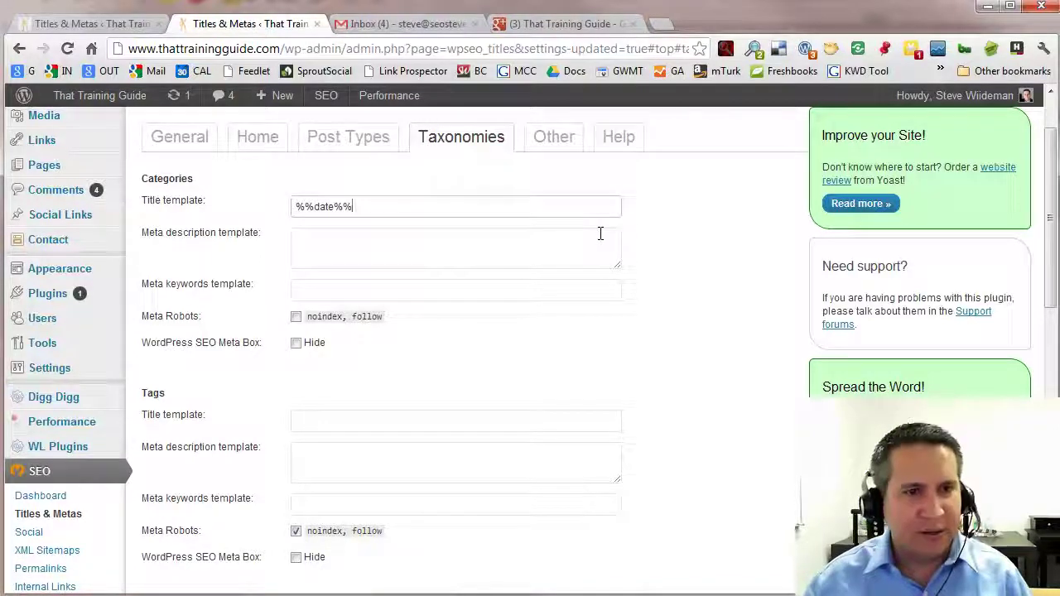
# Step: Insert "Category Updated as of" before %%date%% in the Categories title template
pyautogui.click(294, 206)
pyautogui.write('categ')
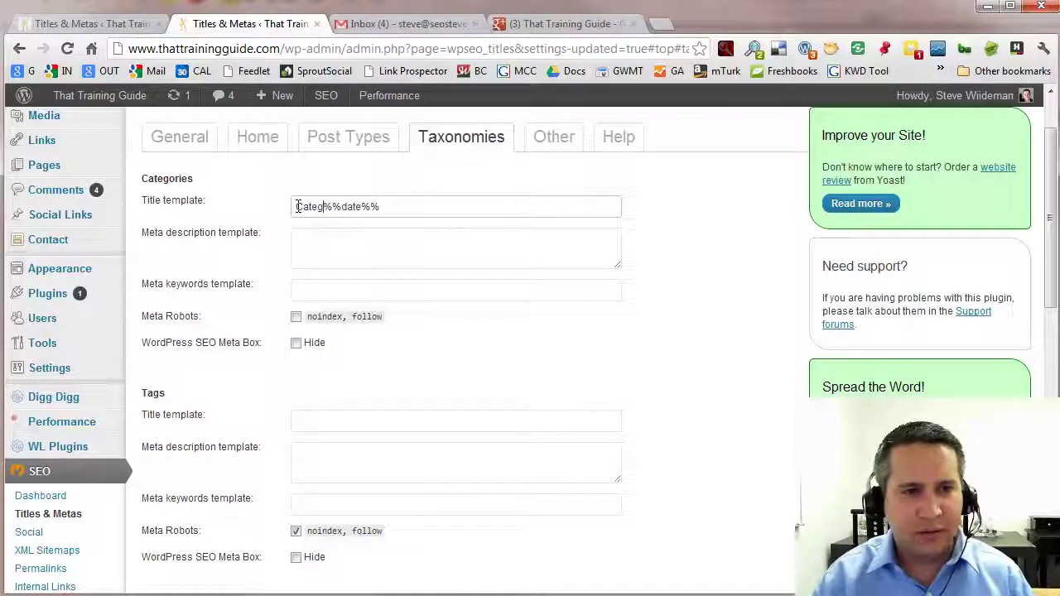
pyautogui.write('ory Update')
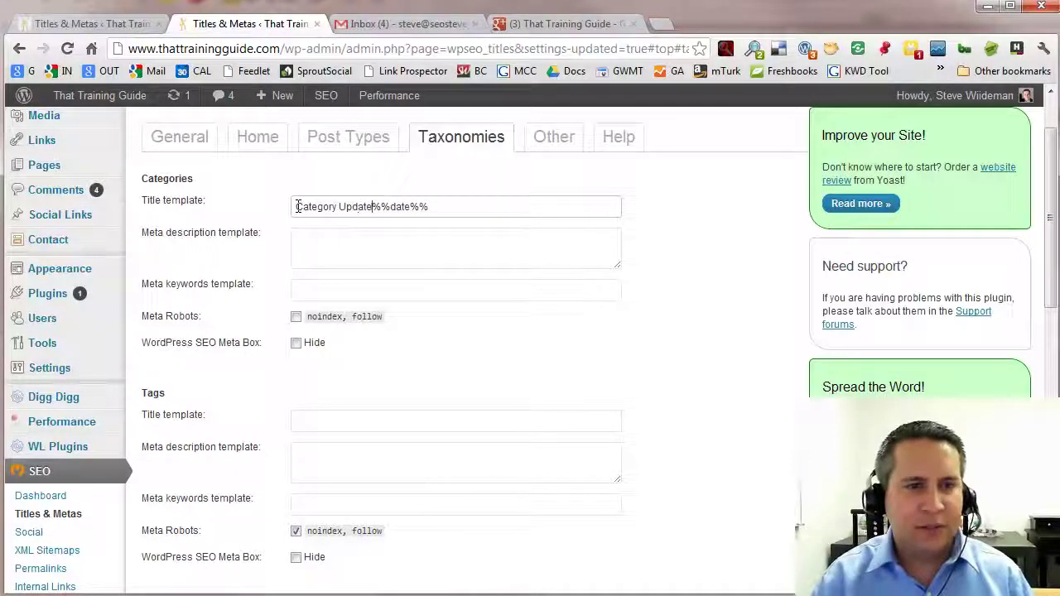
pyautogui.write('d as of')
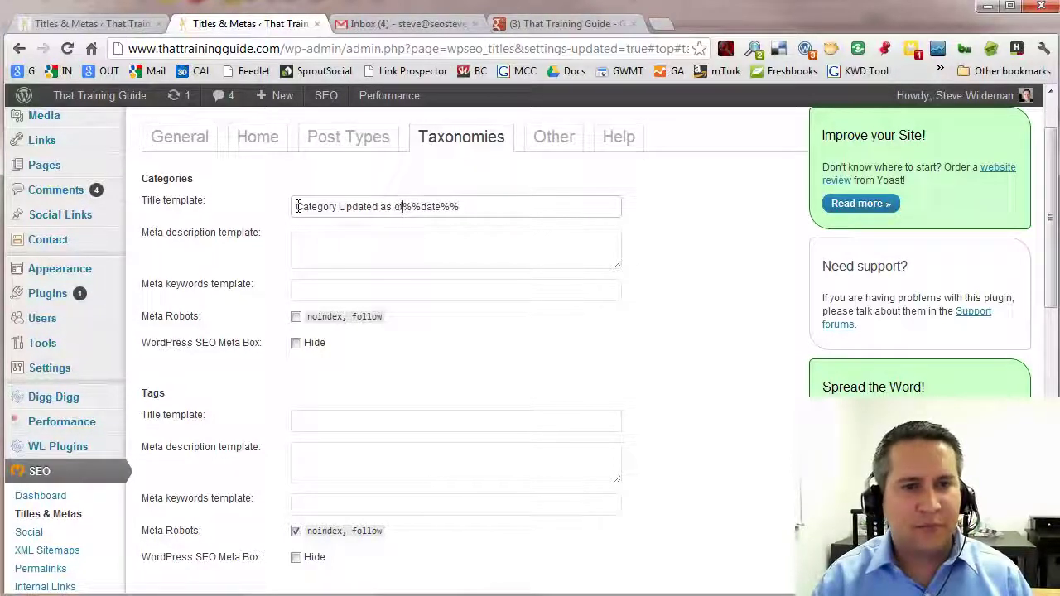
# Step: Move the whole title template text from Categories to the Posts title template in the Post Types settings
pyautogui.moveTo(469, 209); pyautogui.dragTo(243, 213)
pyautogui.hotkey('ctrl', 'x')
pyautogui.click(349, 138)
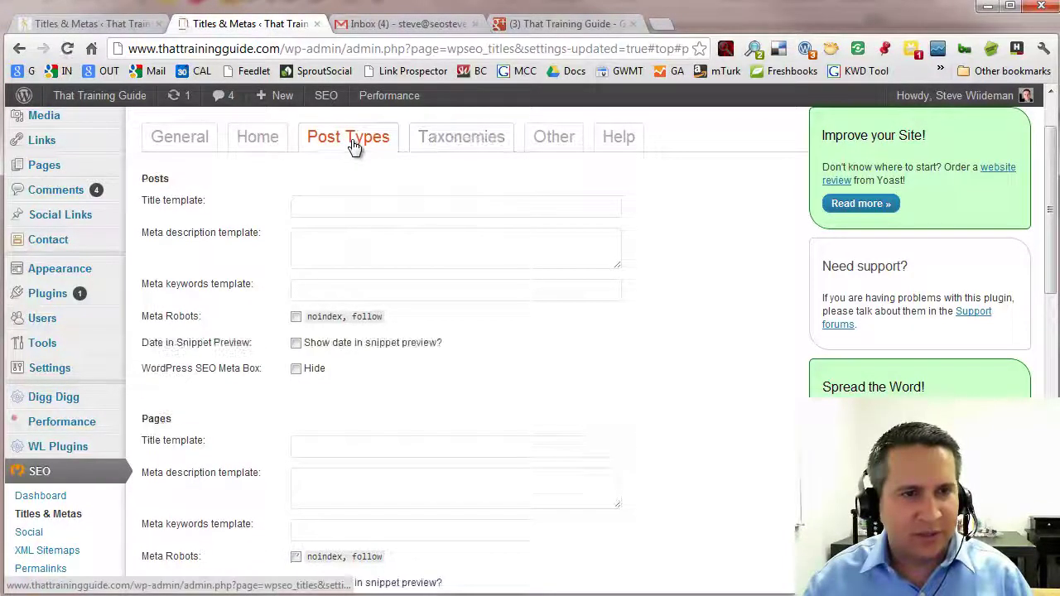
pyautogui.click(371, 203)
pyautogui.hotkey('ctrl', 'v')
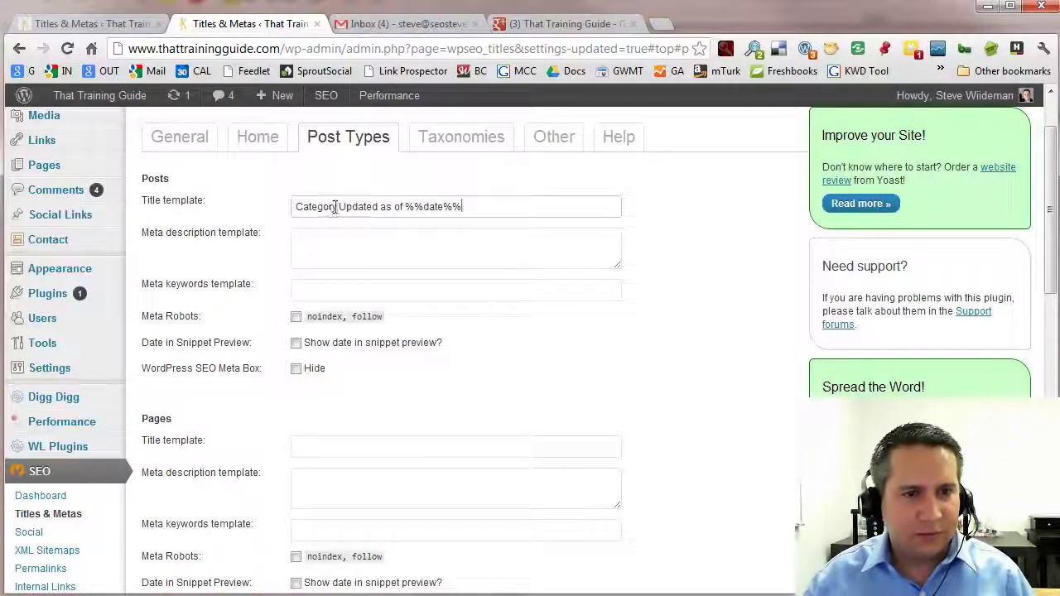
# Step: Replace "Category" in the Posts title template with the %%title%% variable copied from the Help variables list
pyautogui.moveTo(337, 209); pyautogui.dragTo(225, 213)
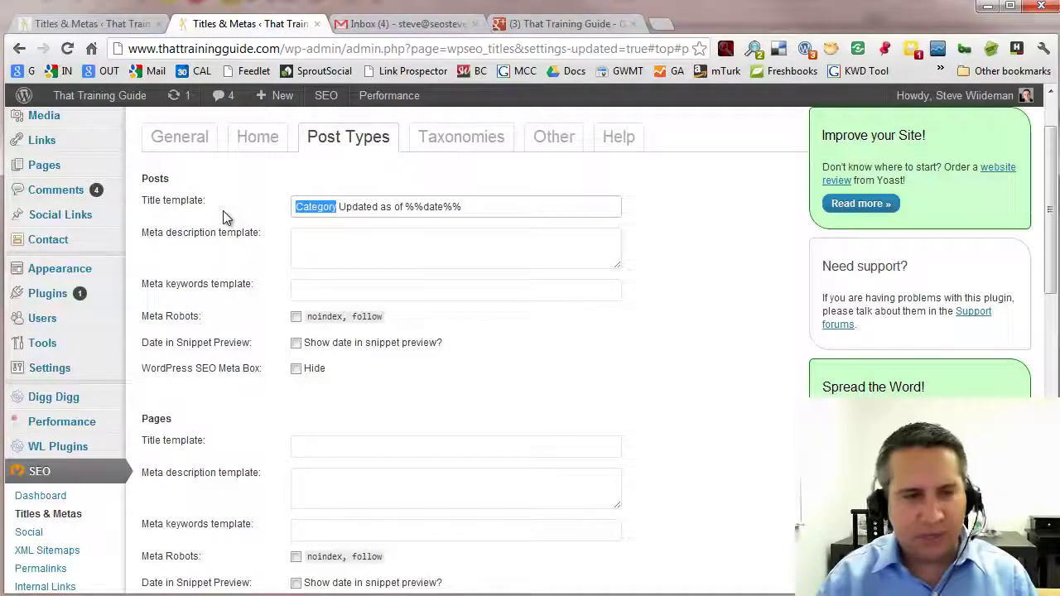
pyautogui.click(628, 139)
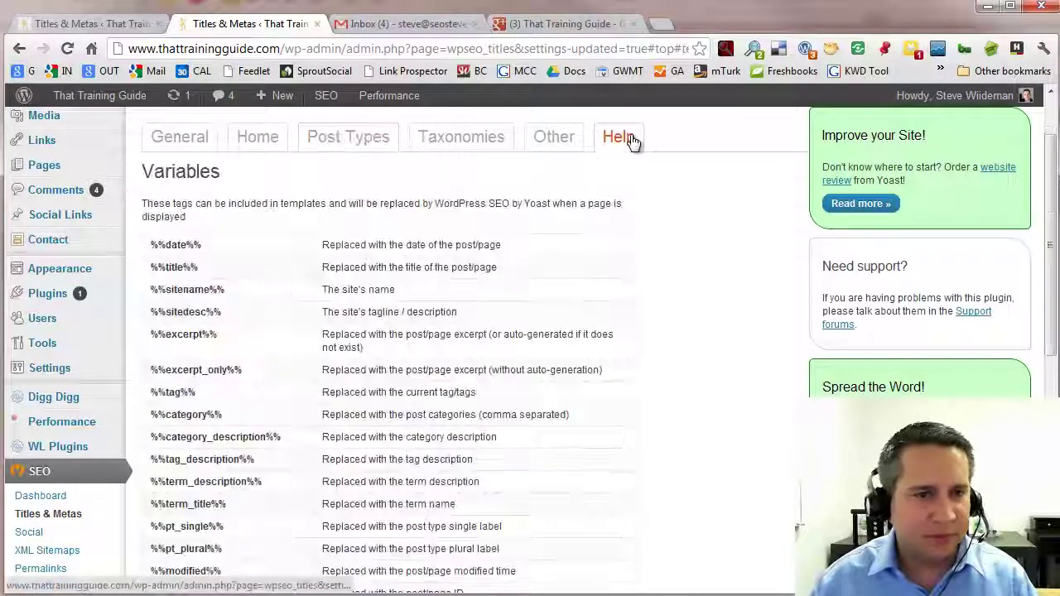
pyautogui.moveTo(214, 271); pyautogui.dragTo(163, 272)
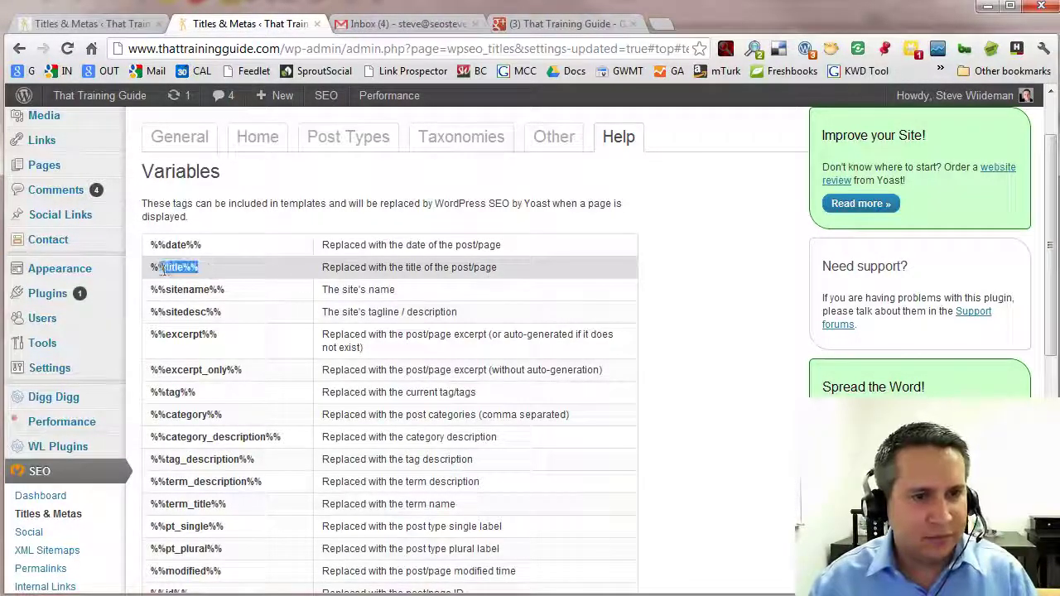
pyautogui.click(362, 147)
pyautogui.moveTo(295, 207); pyautogui.dragTo(337, 208)
pyautogui.hotkey('ctrl', 'v')
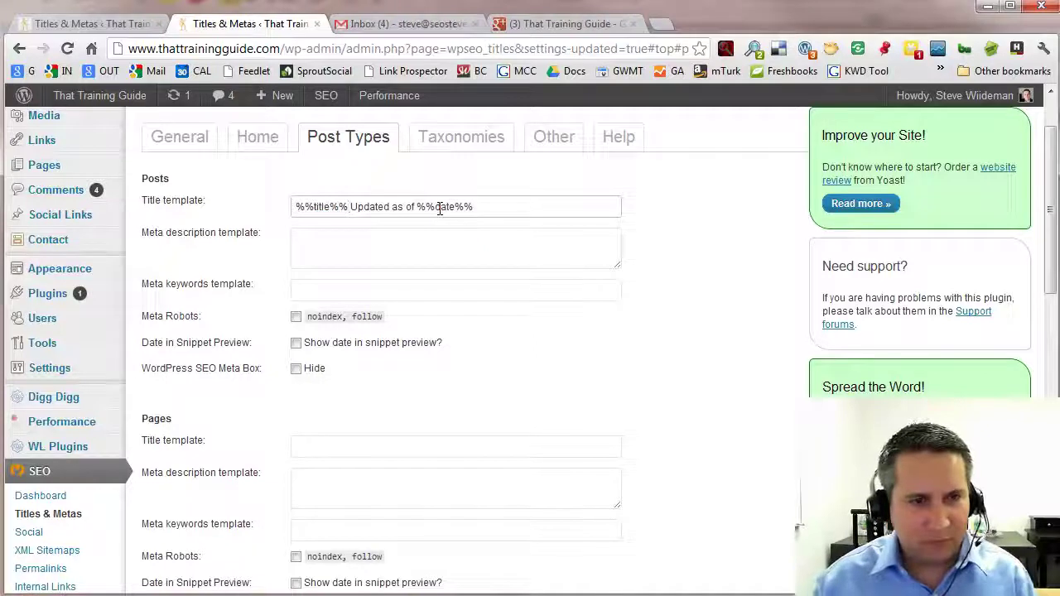
# Step: Reword the Posts title template to "%%title%% Written on %%date%% by"
pyautogui.press('BackSpace')
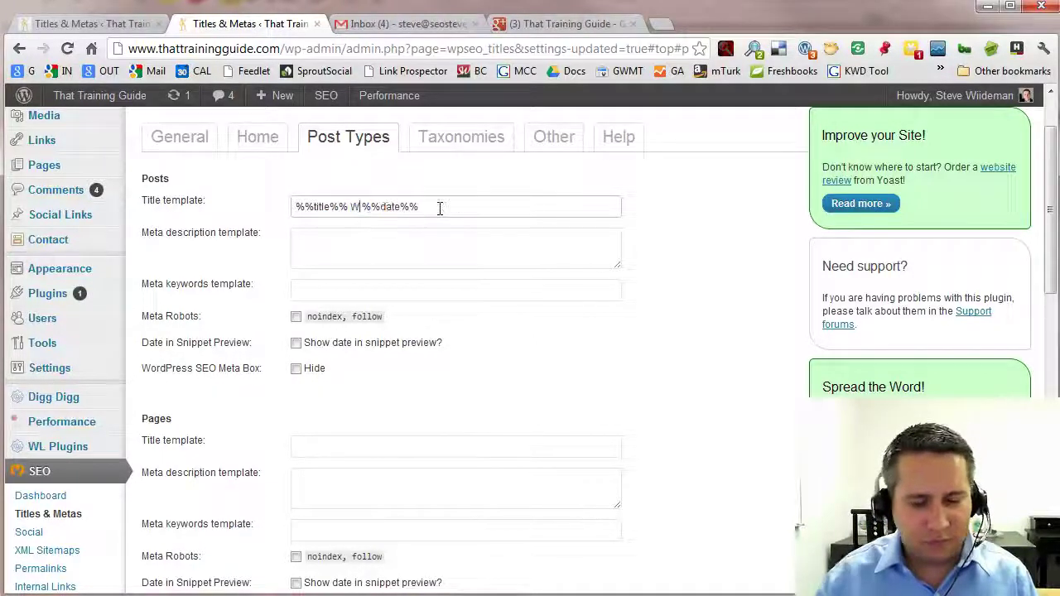
pyautogui.write('Written n')
pyautogui.write('n')
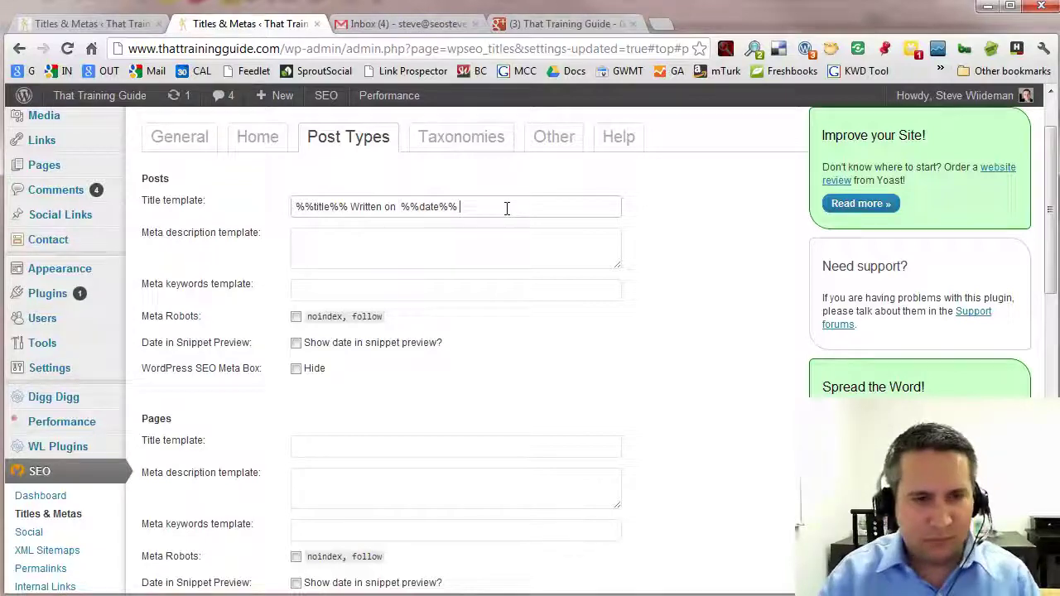
# Step: Look through the Help variables list, and clear the entire Posts title template in the Post Types settings
pyautogui.click(618, 137)
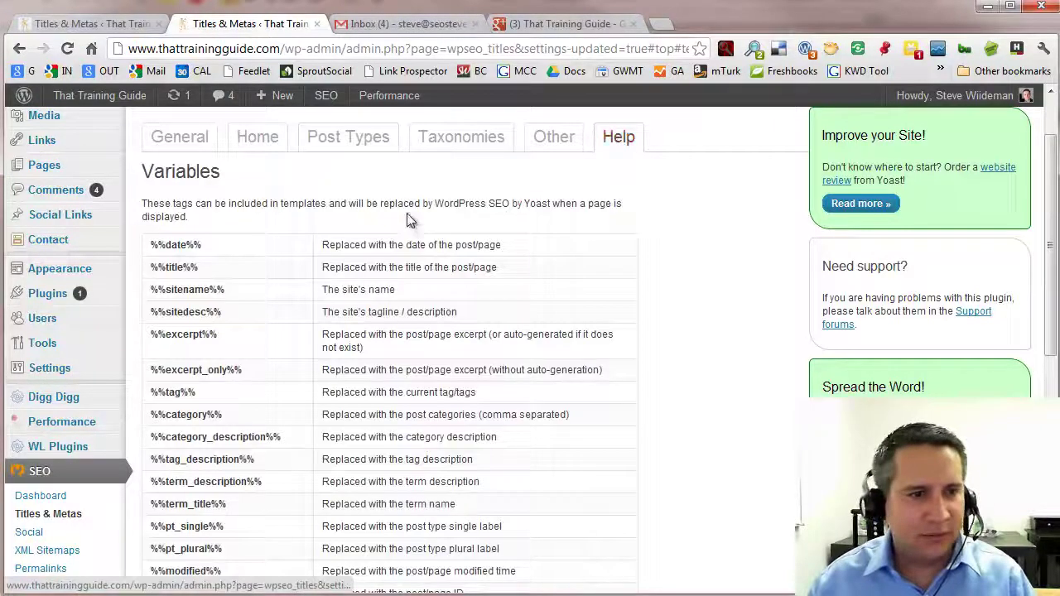
pyautogui.scroll(-8, 298, 435)
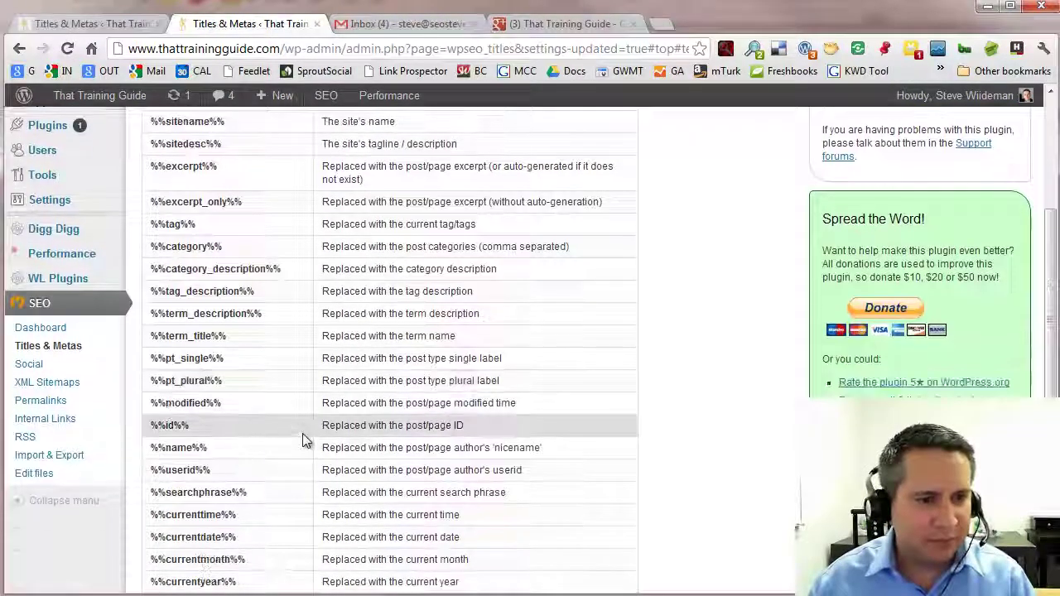
pyautogui.scroll(10, 426, 448)
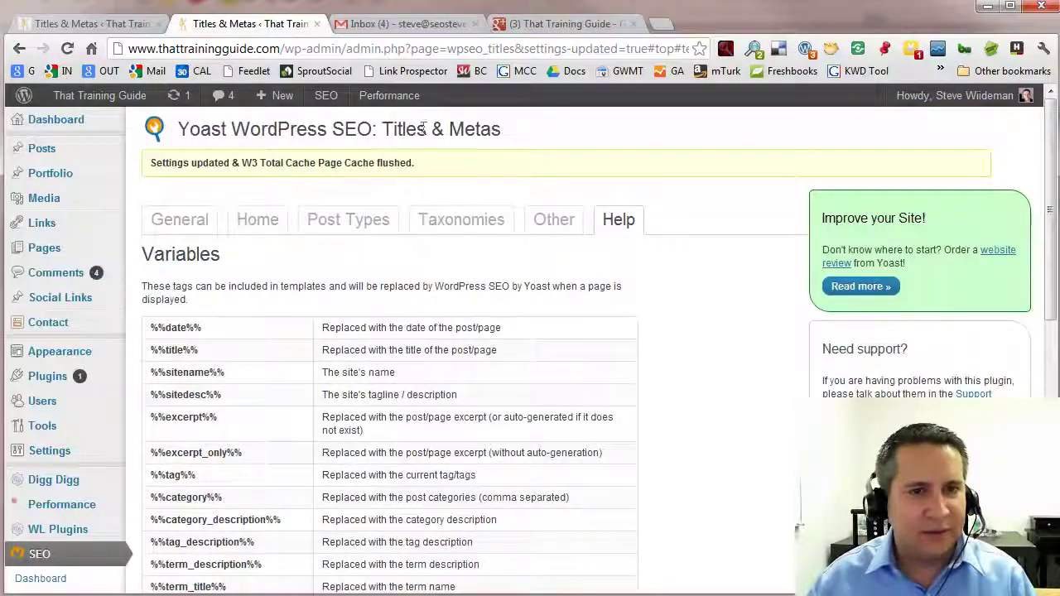
pyautogui.click(376, 225)
pyautogui.moveTo(476, 290); pyautogui.dragTo(203, 292)
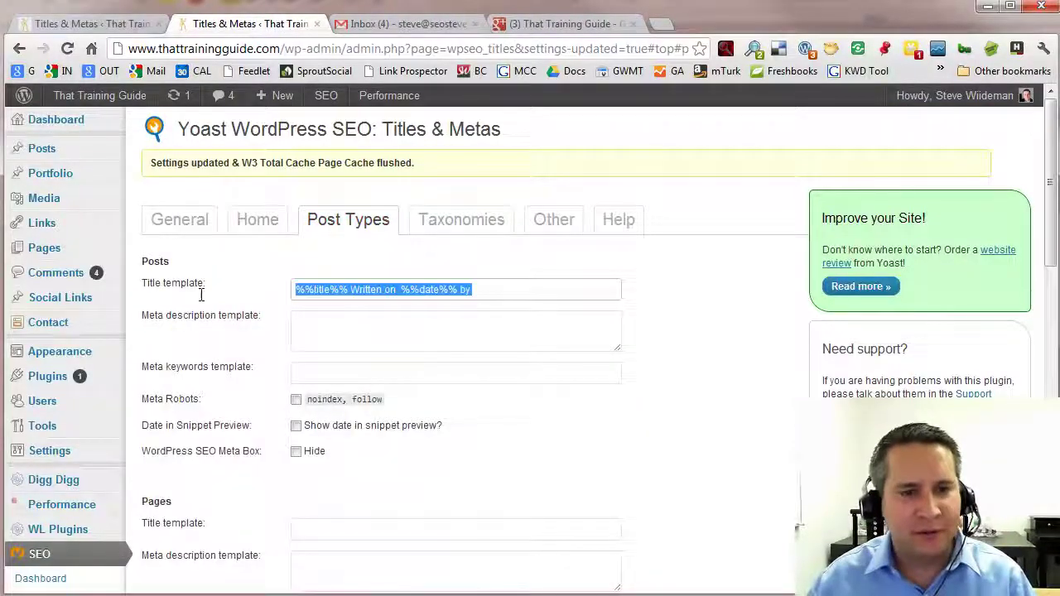
pyautogui.press('BackSpace')
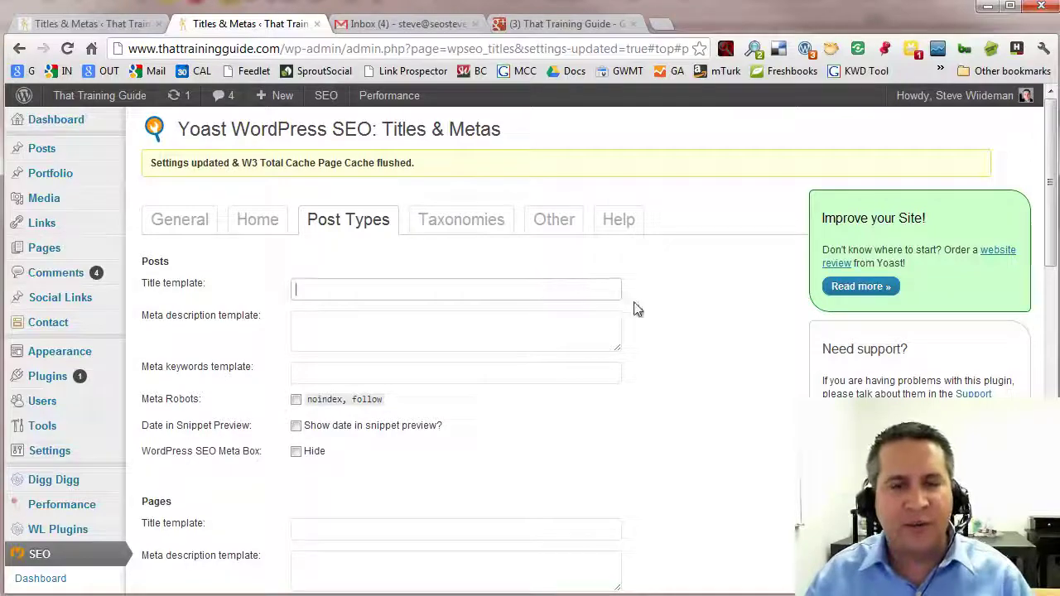
# Step: Review the remaining Post Types settings down to the Portfolio fields under Custom Post Type Archives
pyautogui.scroll(-9, 673, 320)
pyautogui.scroll(1, 679, 317)
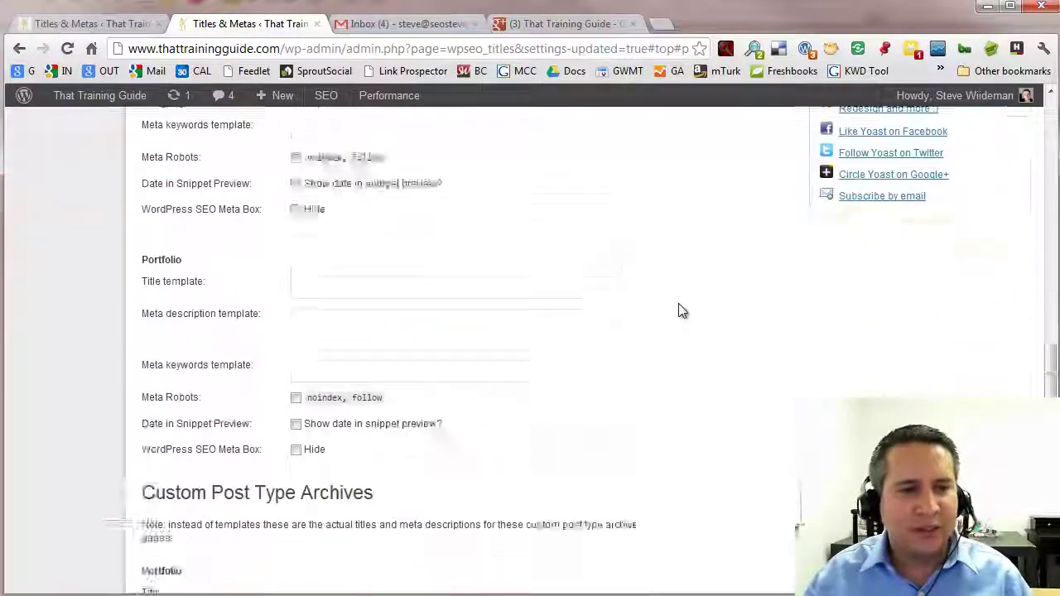
pyautogui.scroll(-3, 680, 315)
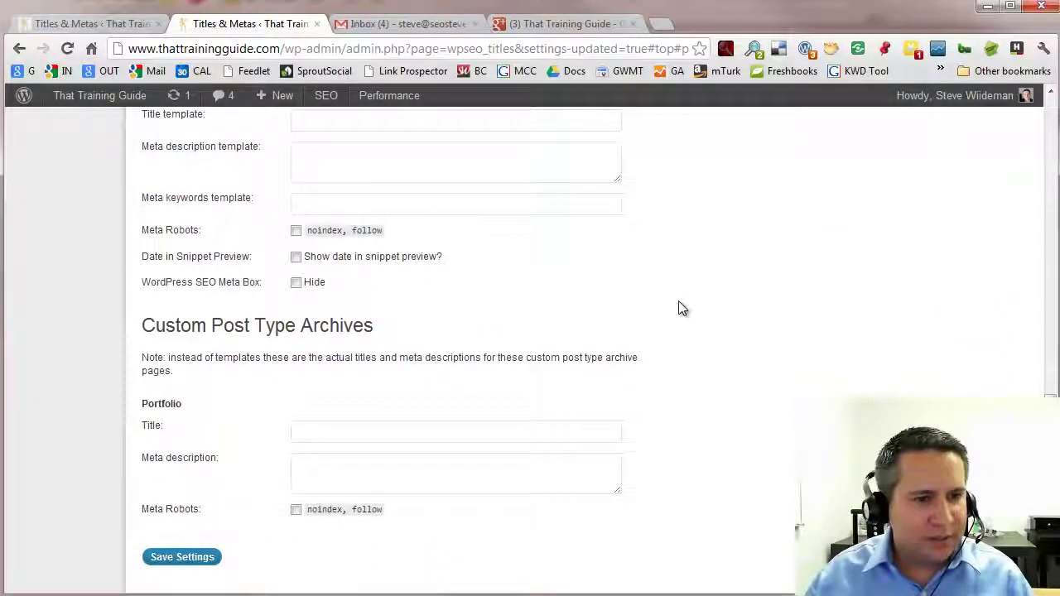
pyautogui.scroll(-1, 678, 302)
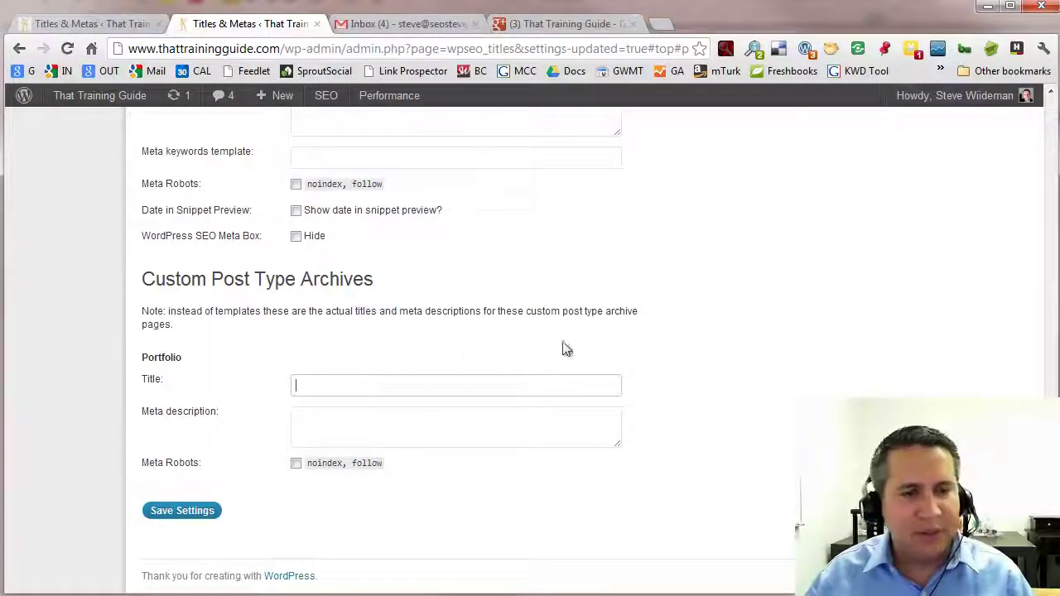
pyautogui.scroll(12, 613, 351)
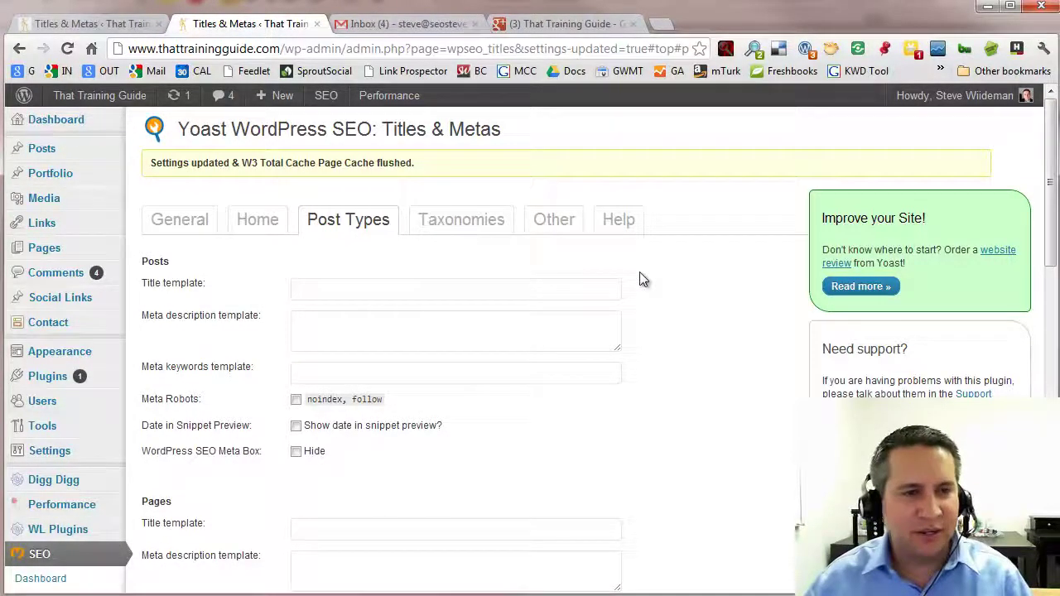
# Step: Open the plugin's Social settings, and open the That Training Guide site's homepage in a new browser tab
pyautogui.scroll(-3, 637, 275)
pyautogui.click(37, 385)
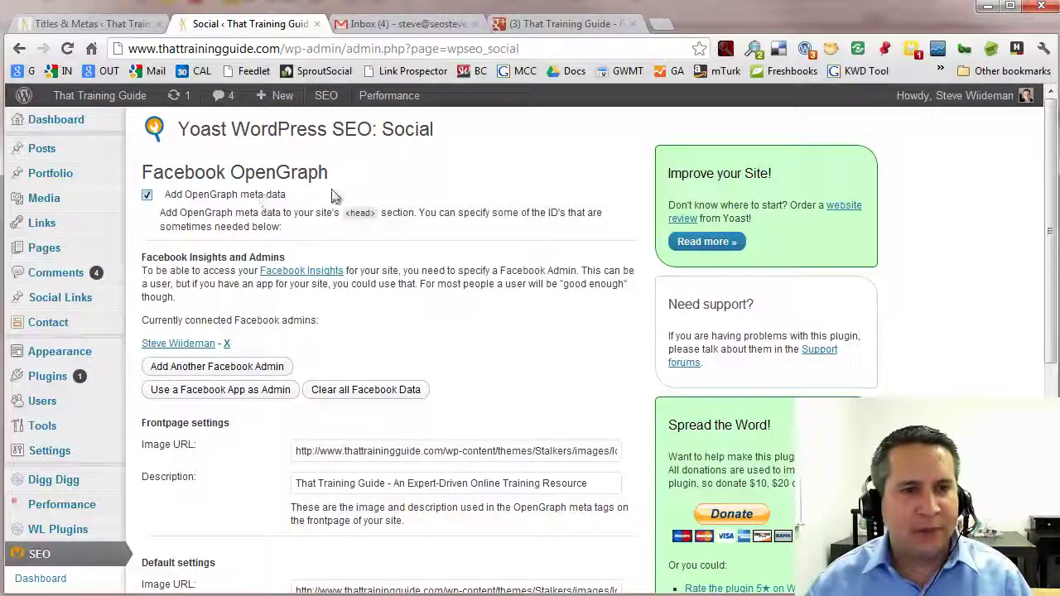
pyautogui.rightClick(112, 100)
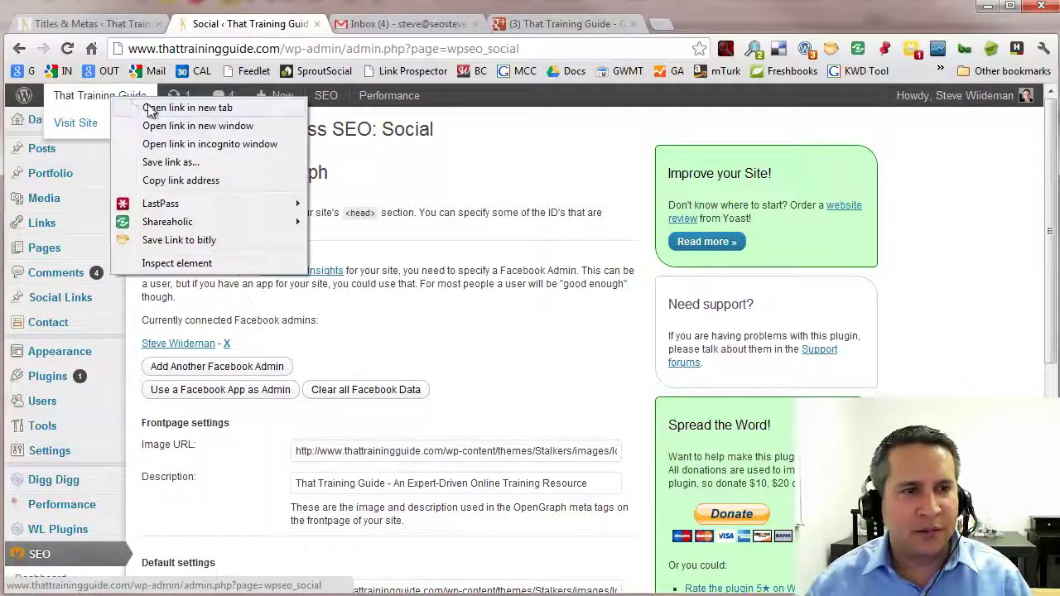
pyautogui.click(149, 108)
pyautogui.click(390, 27)
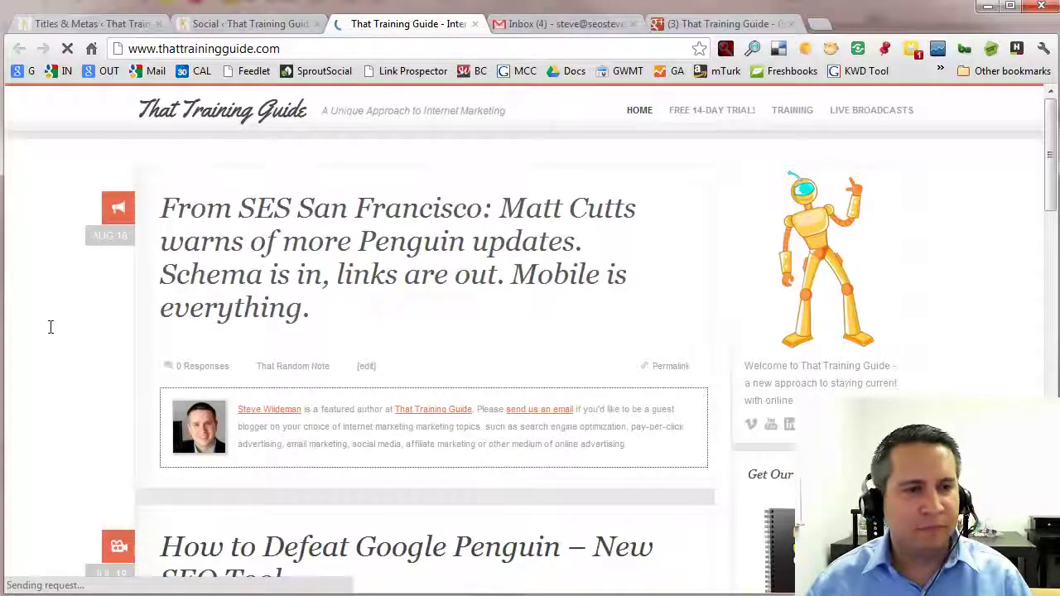
# Step: View the homepage's source code, search it for "og", highlight the OpenGraph namespace declarations, and close the source view
pyautogui.rightClick(49, 326)
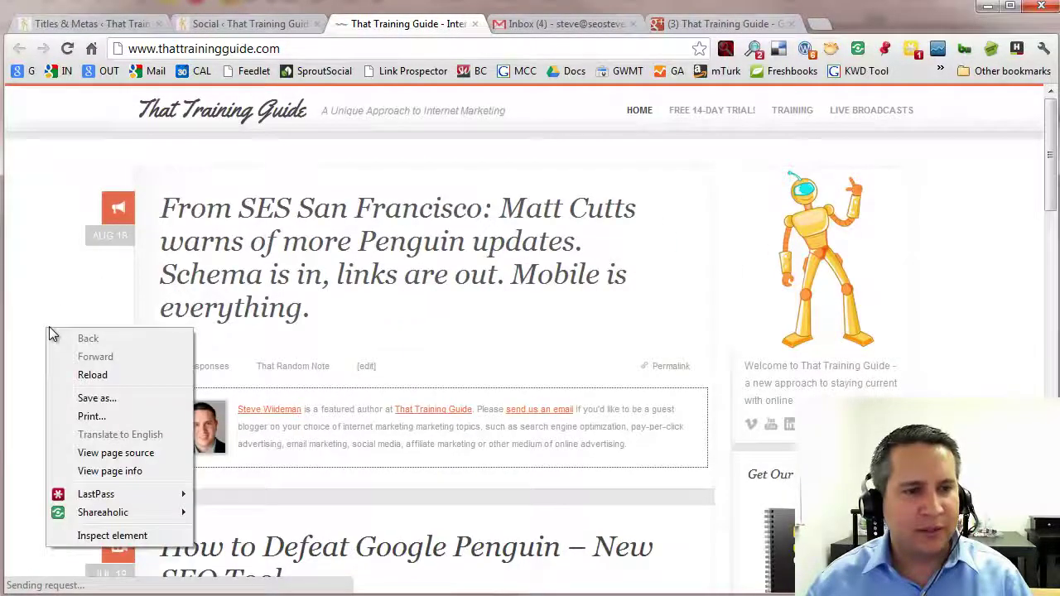
pyautogui.click(138, 453)
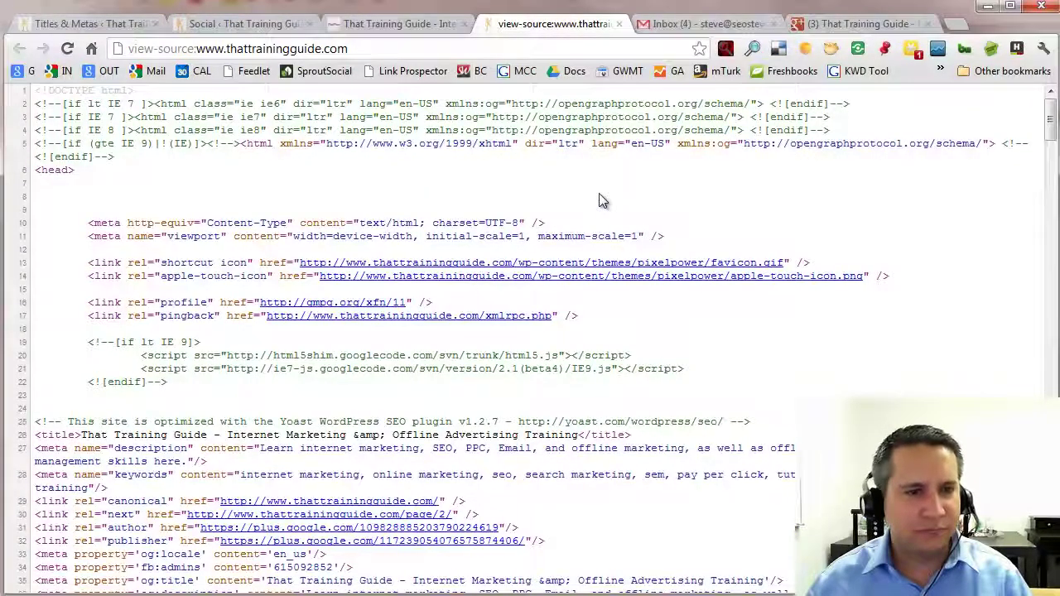
pyautogui.hotkey('ctrl', 'f')
pyautogui.write('og')
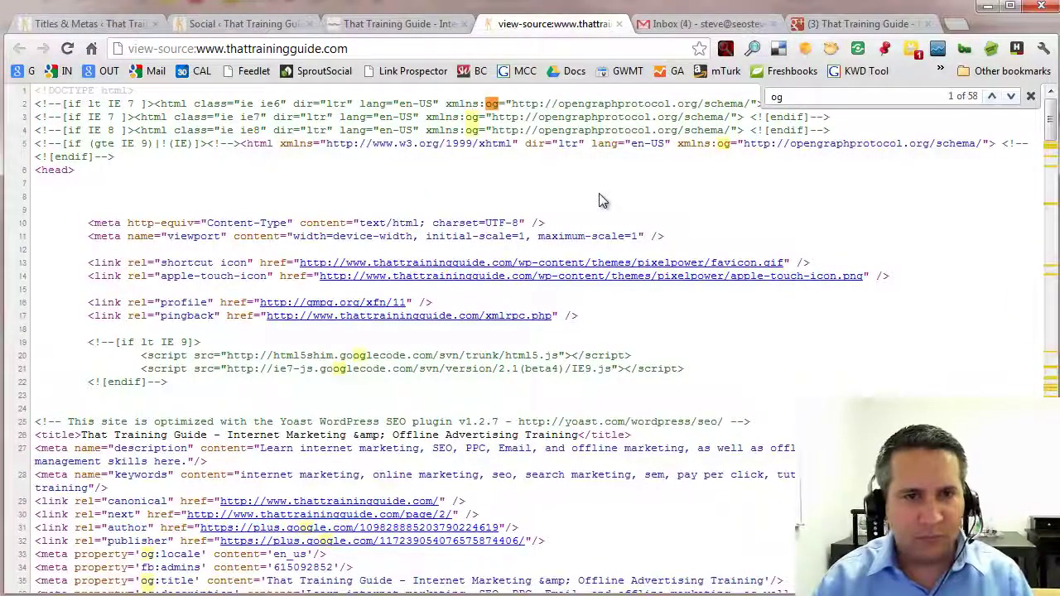
pyautogui.click(1031, 98)
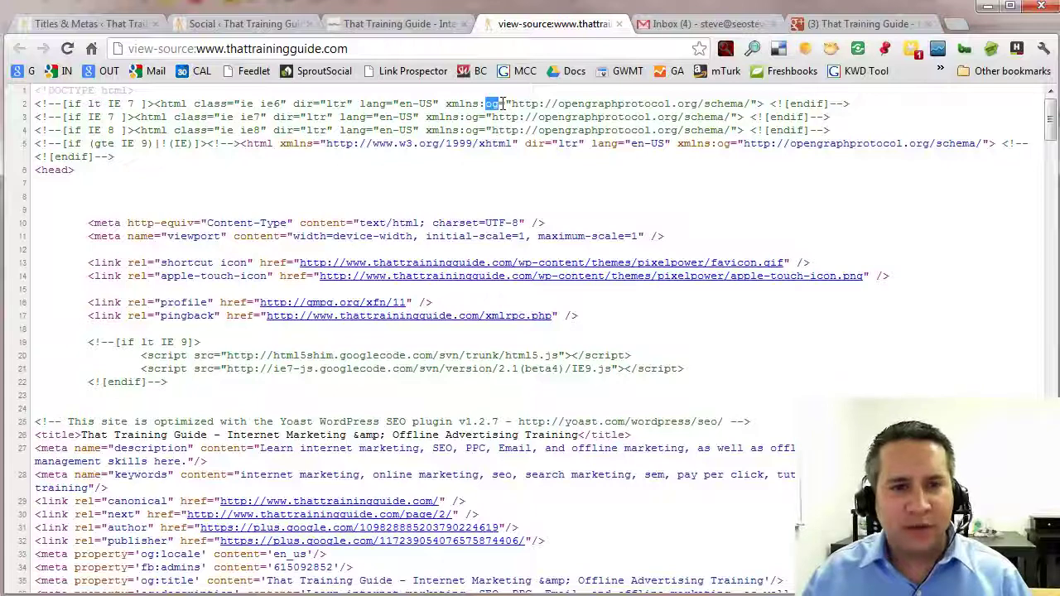
pyautogui.moveTo(502, 103); pyautogui.dragTo(748, 130)
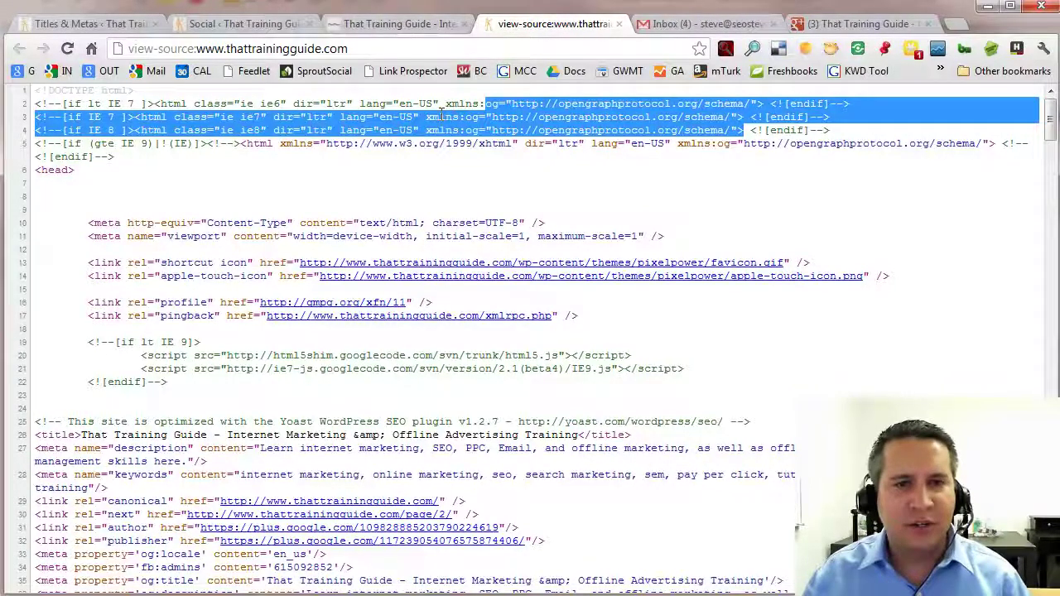
pyautogui.click(620, 25)
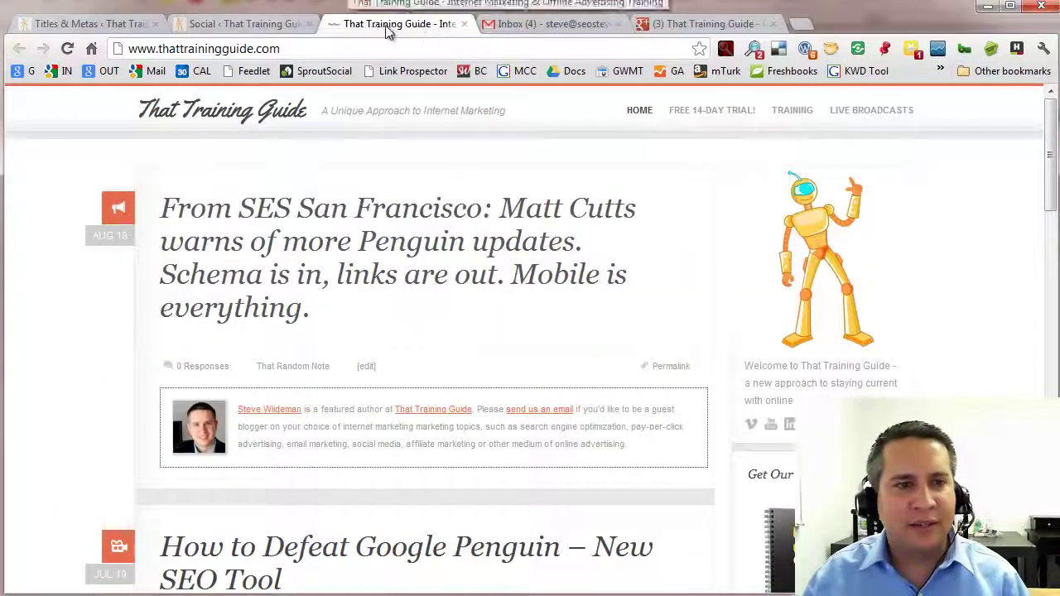
# Step: Return to the plugin's Social settings and review the Facebook OpenGraph options and the Frontpage settings' Image URL
pyautogui.click(250, 25)
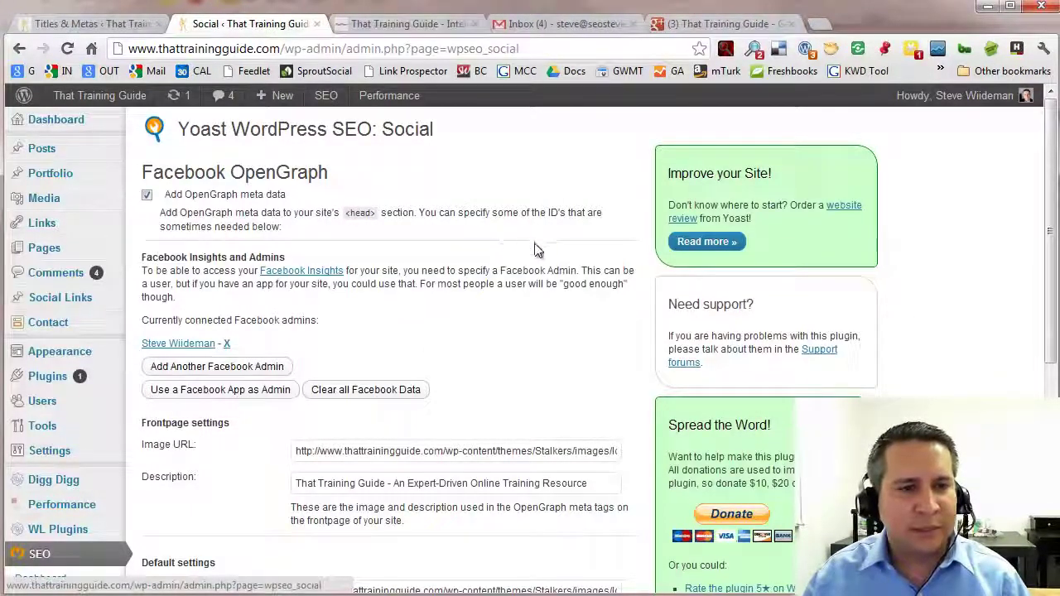
pyautogui.scroll(-1, 220, 192)
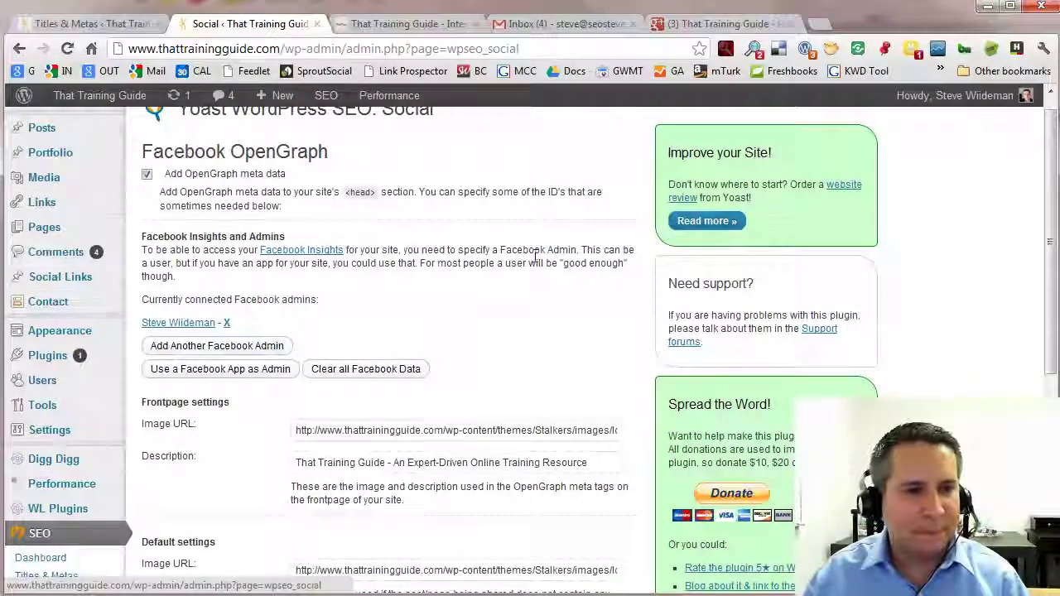
pyautogui.scroll(-3, 530, 256)
pyautogui.scroll(-1, 534, 263)
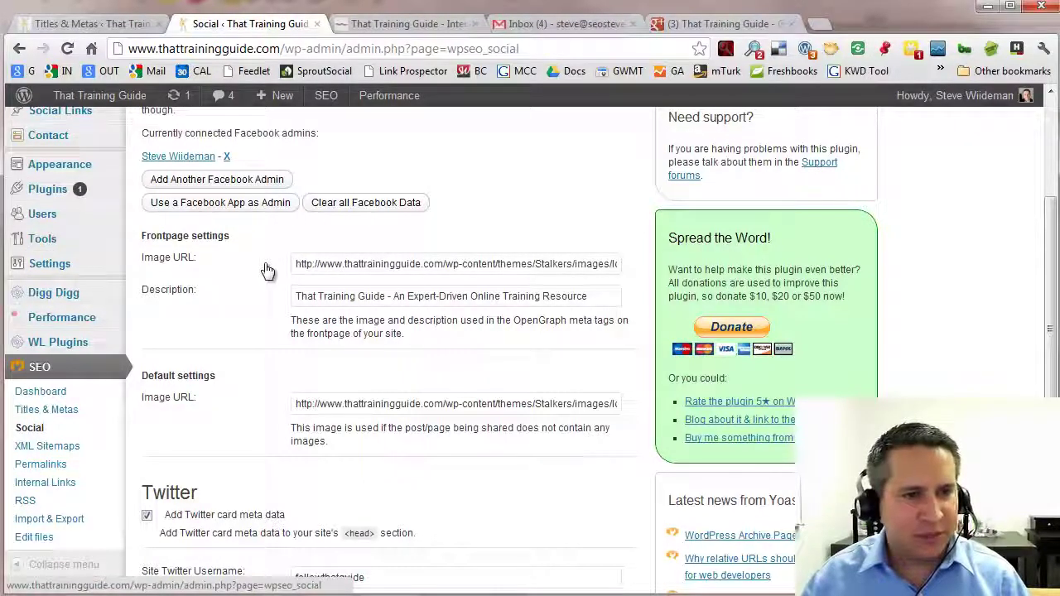
pyautogui.moveTo(300, 264); pyautogui.dragTo(642, 262)
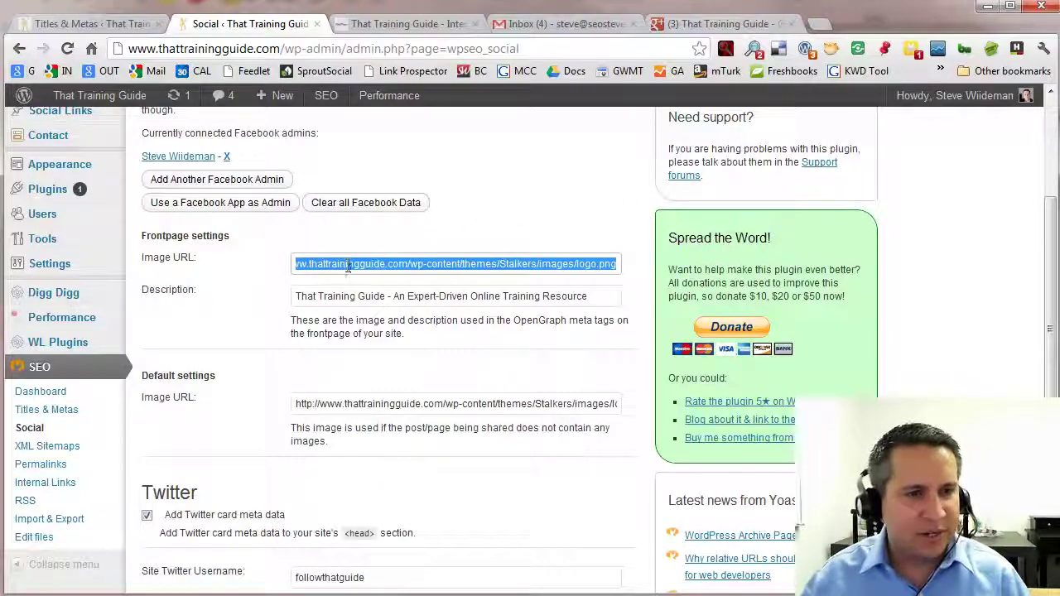
pyautogui.scroll(3, 381, 266)
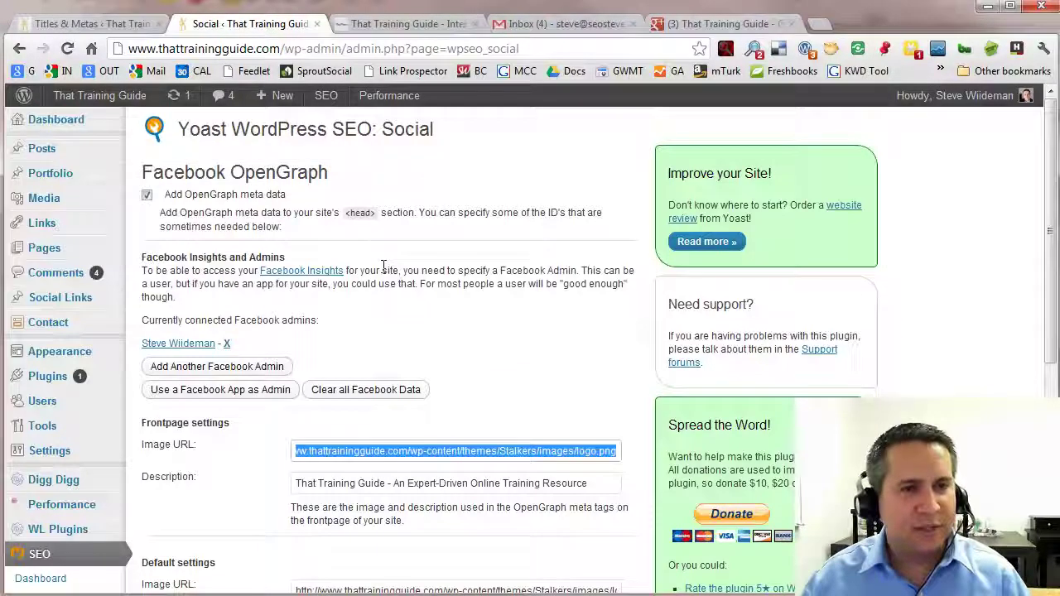
pyautogui.scroll(-3, 464, 207)
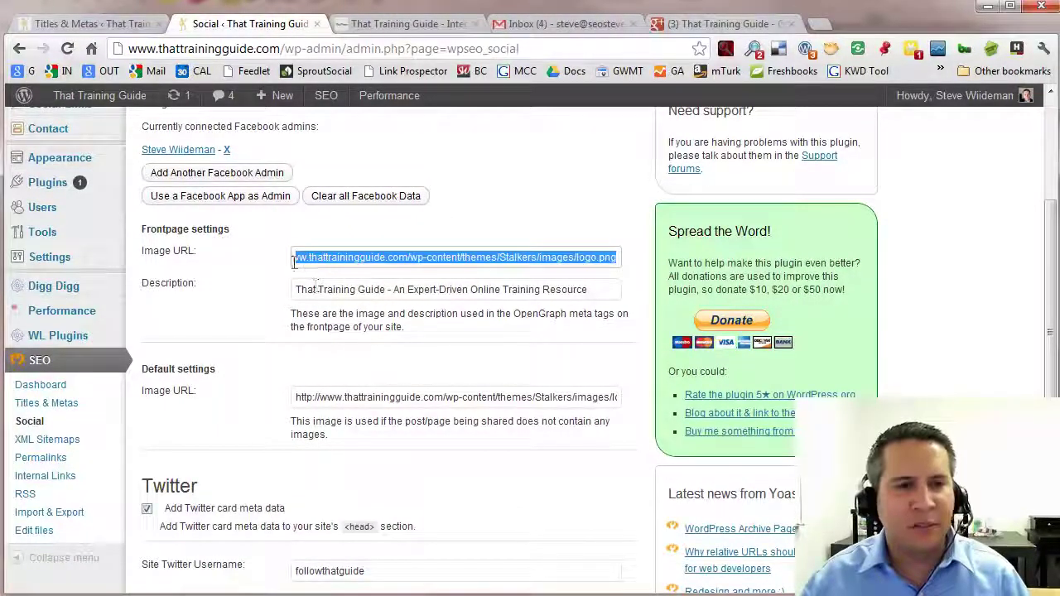
pyautogui.scroll(-2, 319, 298)
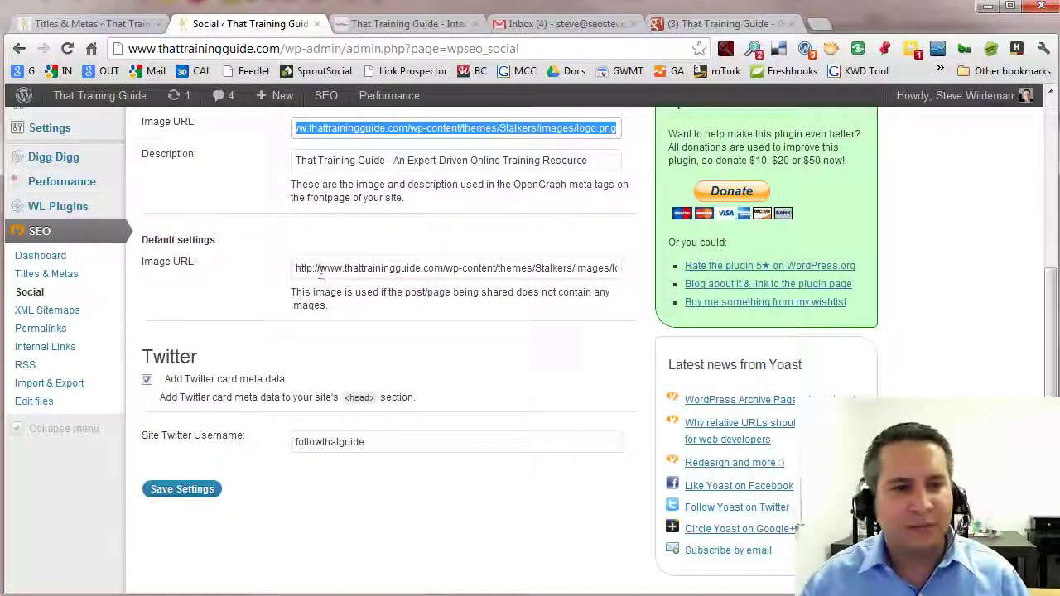
# Step: Inspect the Default settings' Image URL and compare it with the Frontpage settings
pyautogui.moveTo(296, 268); pyautogui.dragTo(638, 262)
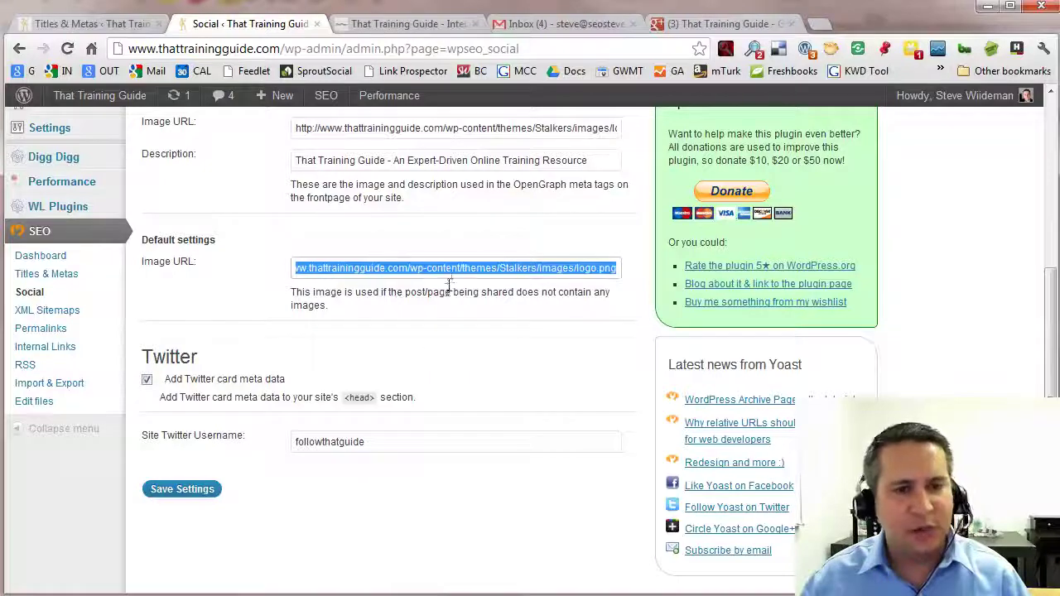
pyautogui.scroll(2, 447, 277)
pyautogui.scroll(-3, 417, 298)
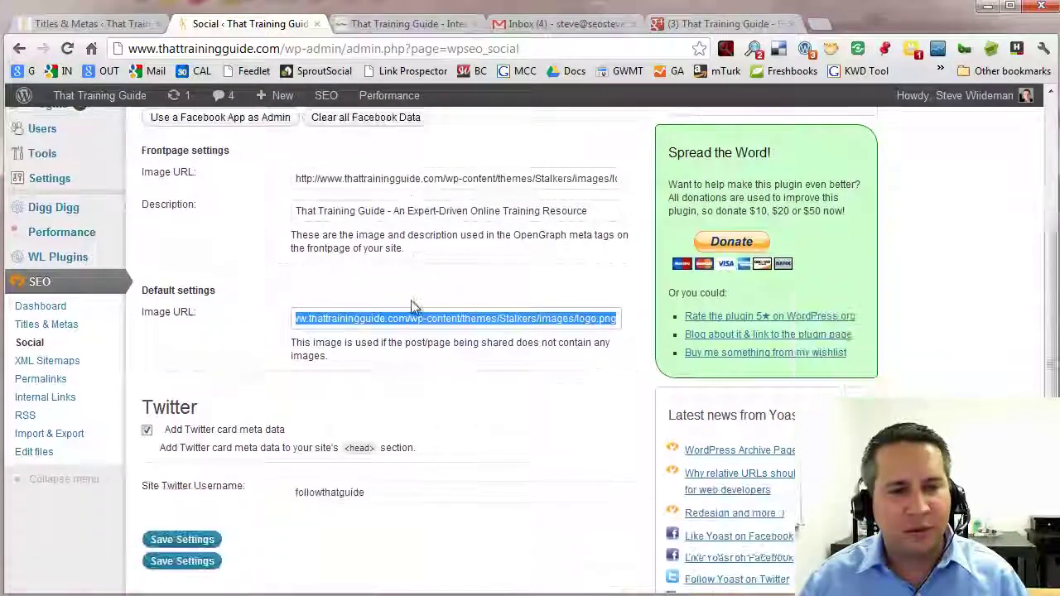
pyautogui.scroll(1, 418, 302)
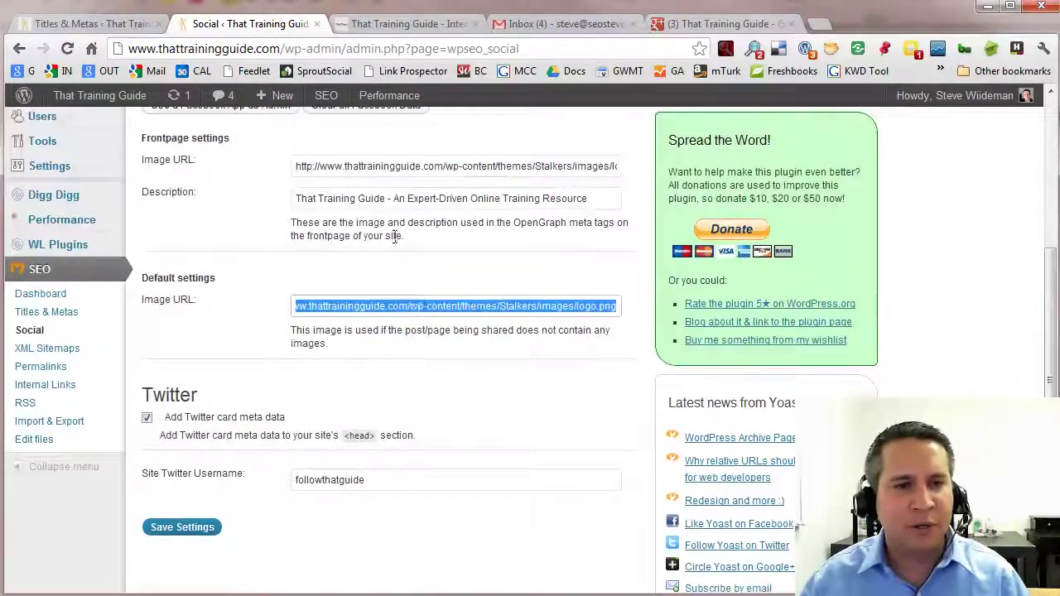
pyautogui.scroll(-1, 446, 423)
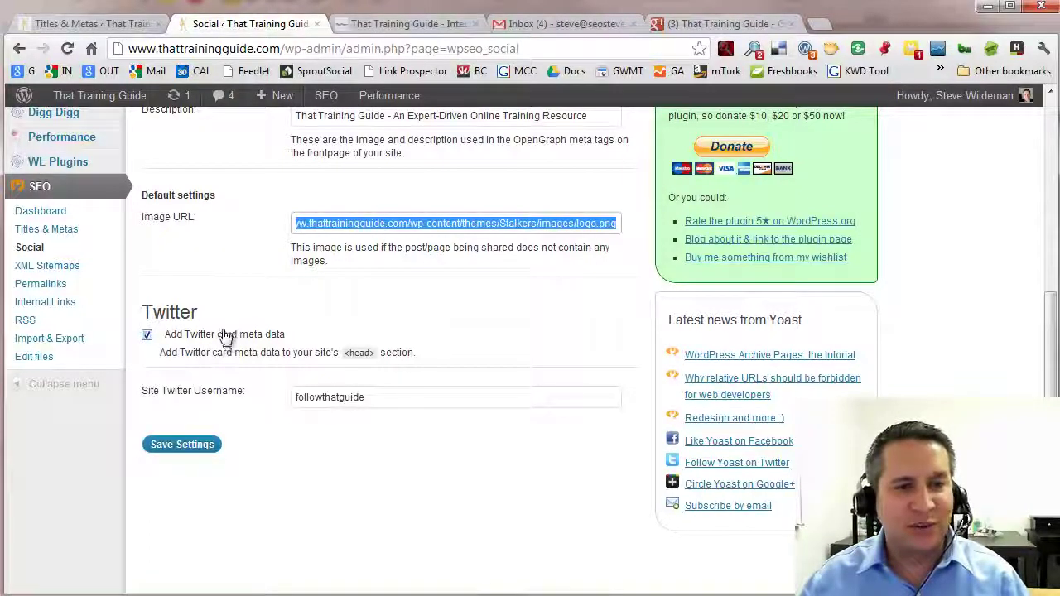
# Step: Check the Site Twitter Username field, and look over the whole Social settings page once more
pyautogui.click(392, 397)
pyautogui.moveTo(392, 397); pyautogui.dragTo(269, 386)
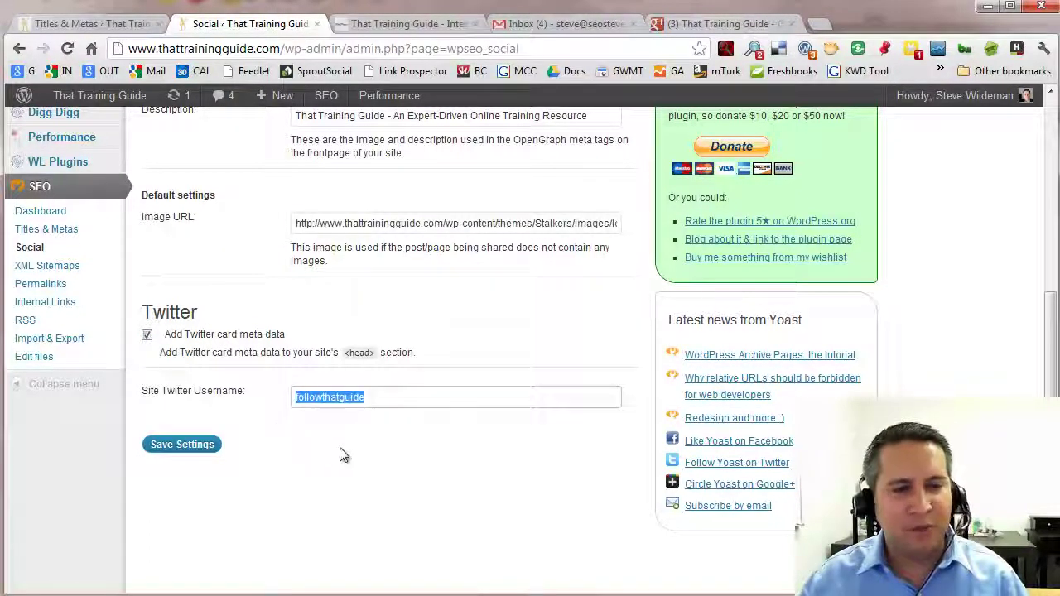
pyautogui.click(381, 398)
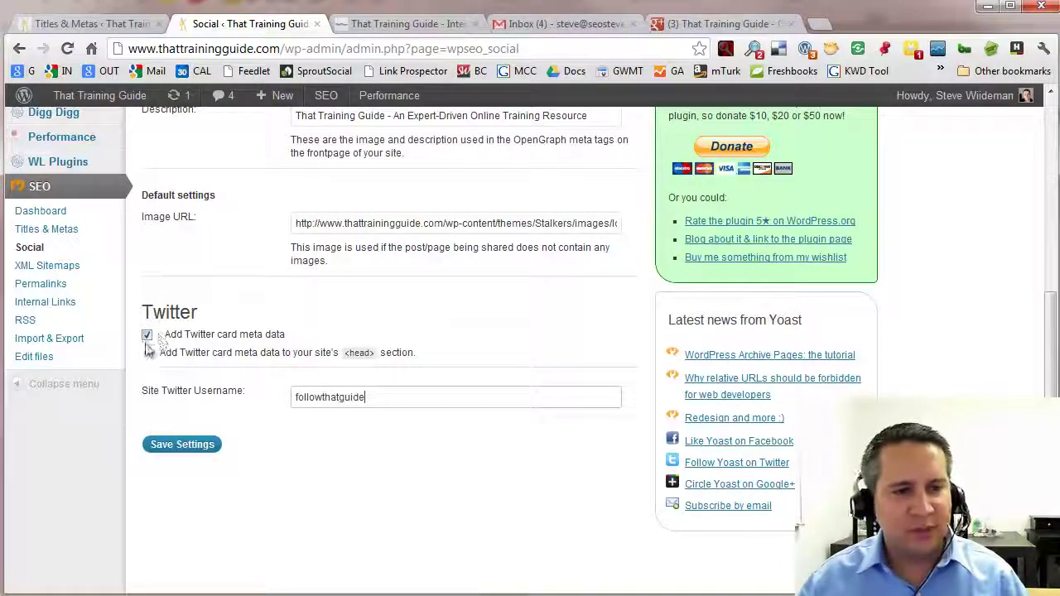
pyautogui.scroll(5, 315, 359)
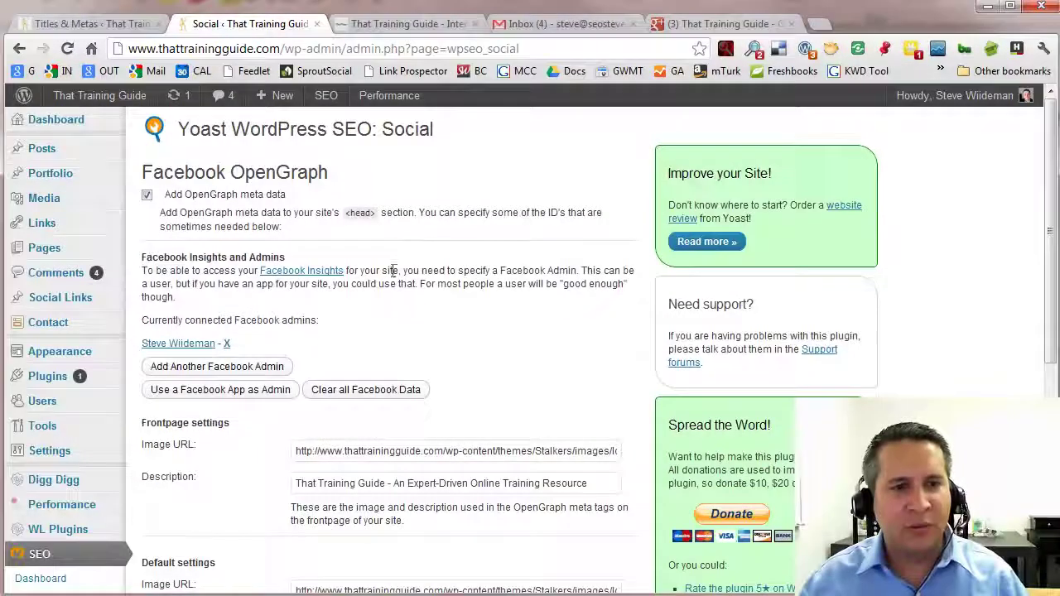
pyautogui.scroll(-4, 452, 304)
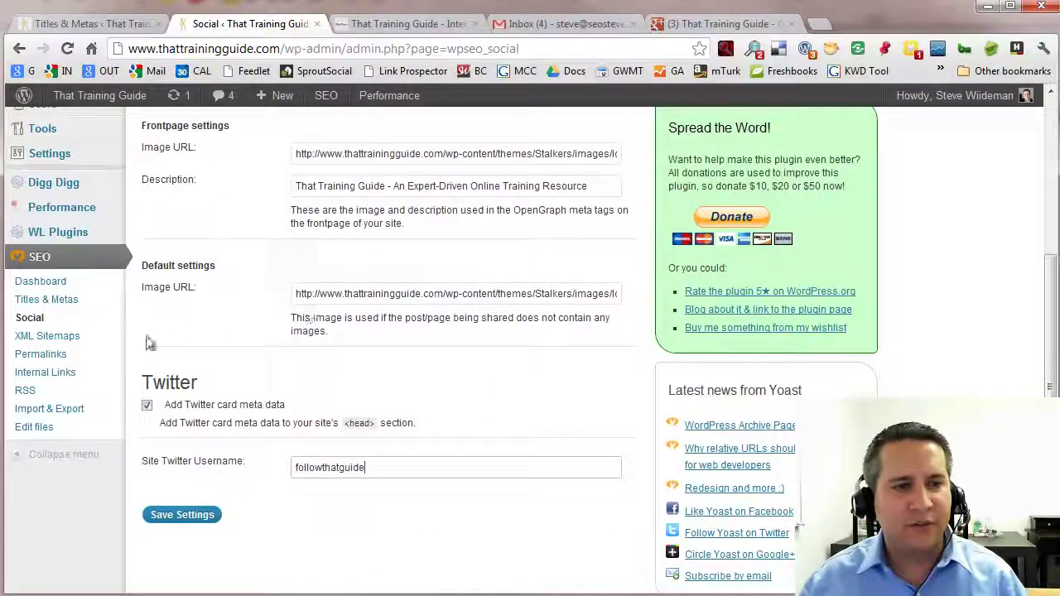
# Step: Open the plugin's XML Sitemaps settings, and bring up the generated XML sitemap in a new browser tab
pyautogui.click(50, 336)
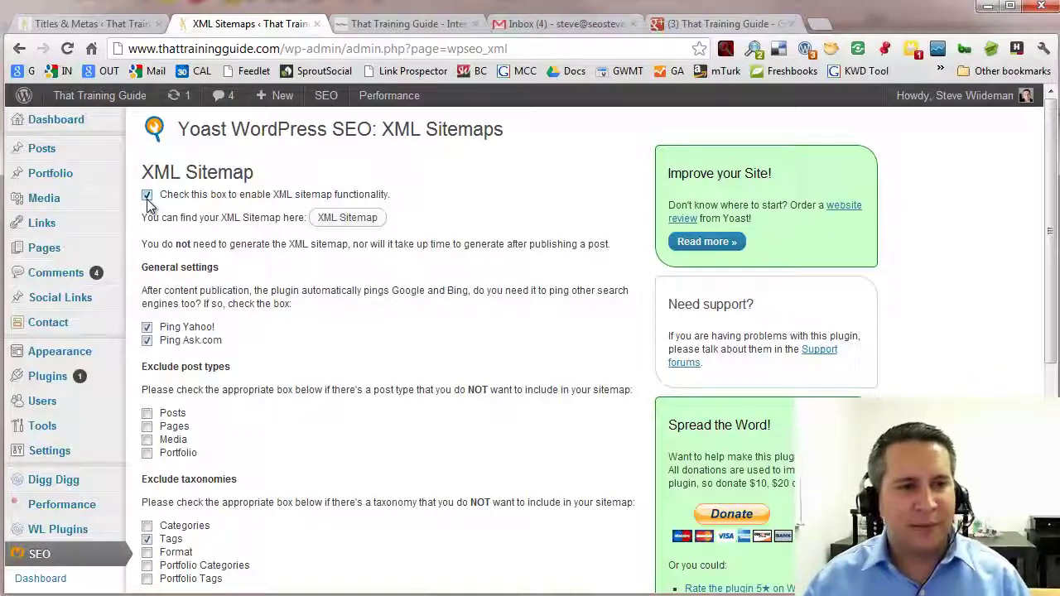
pyautogui.rightClick(338, 224)
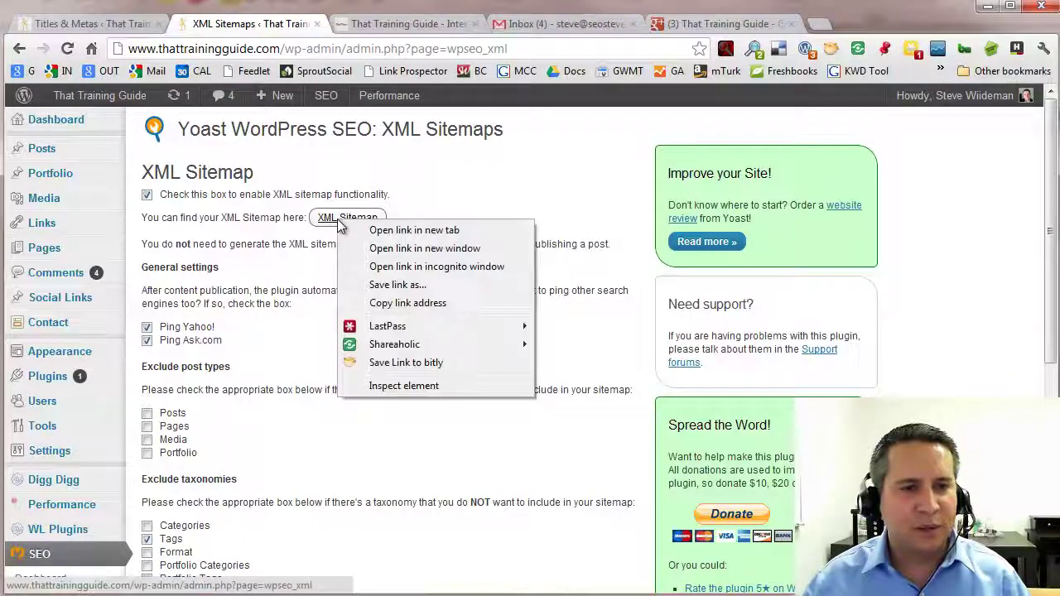
pyautogui.click(378, 229)
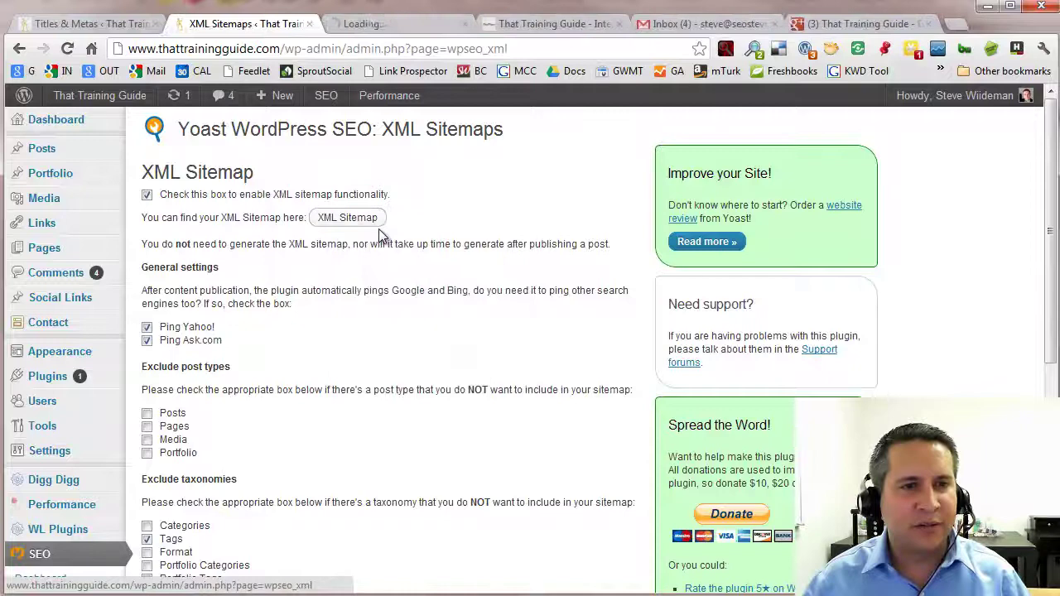
pyautogui.click(380, 25)
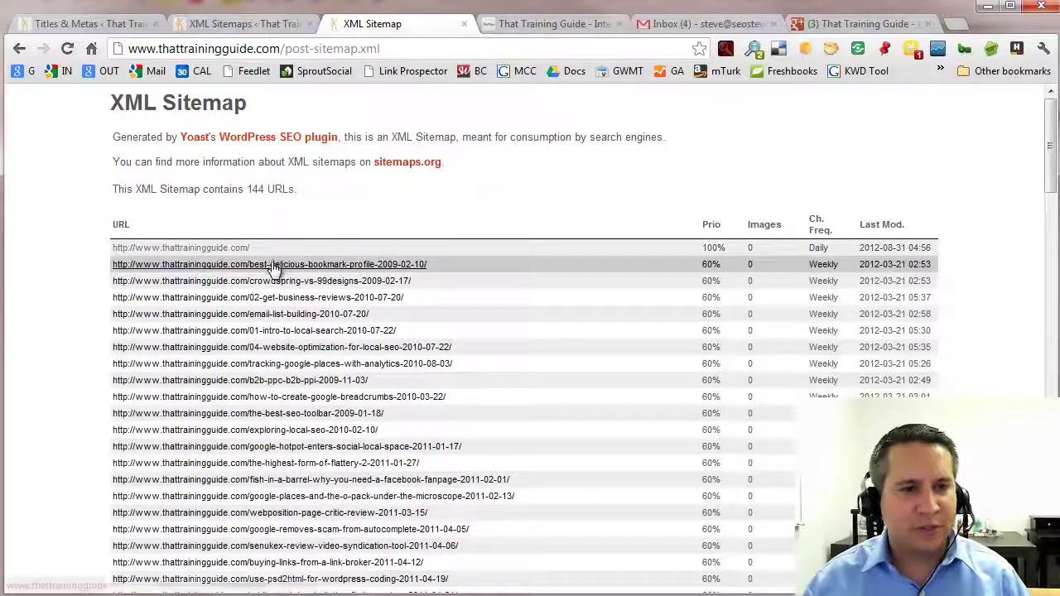
# Step: Look through the post sitemap's URLs, priorities, change frequencies and modification dates
pyautogui.scroll(-2, 282, 331)
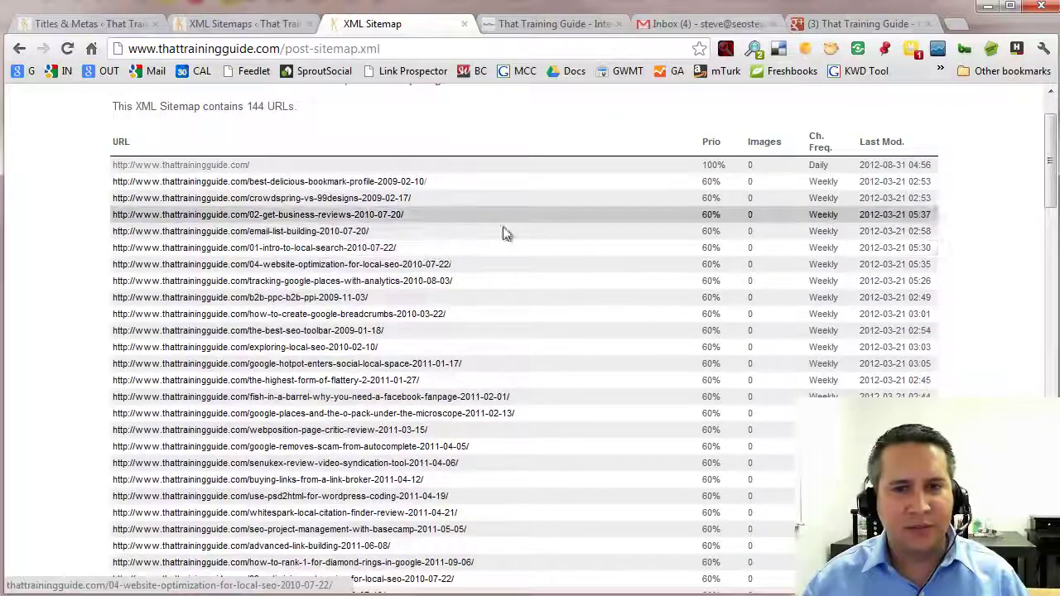
pyautogui.scroll(-10, 525, 227)
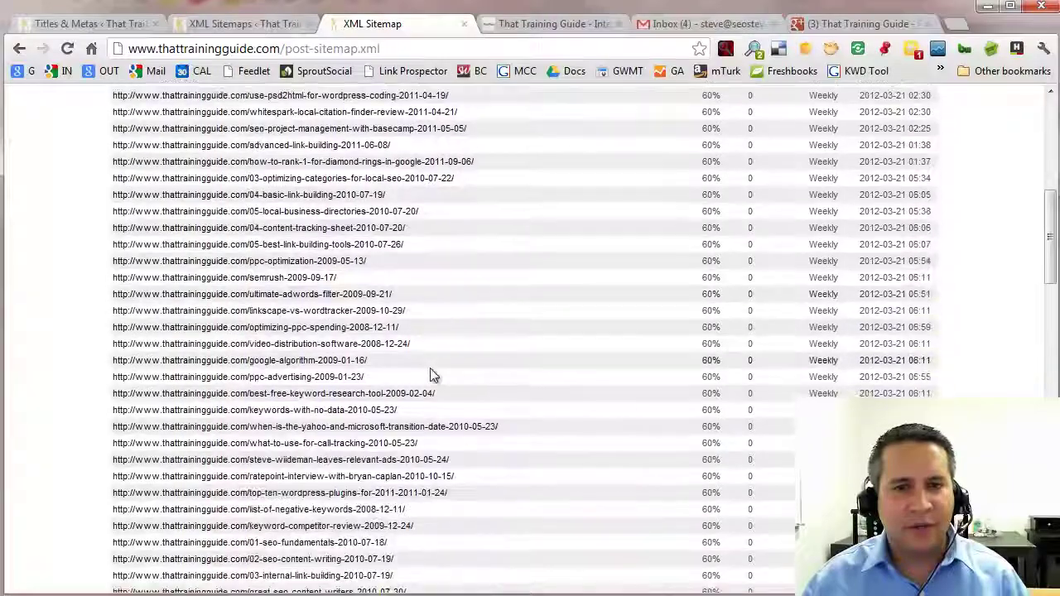
pyautogui.scroll(12, 431, 374)
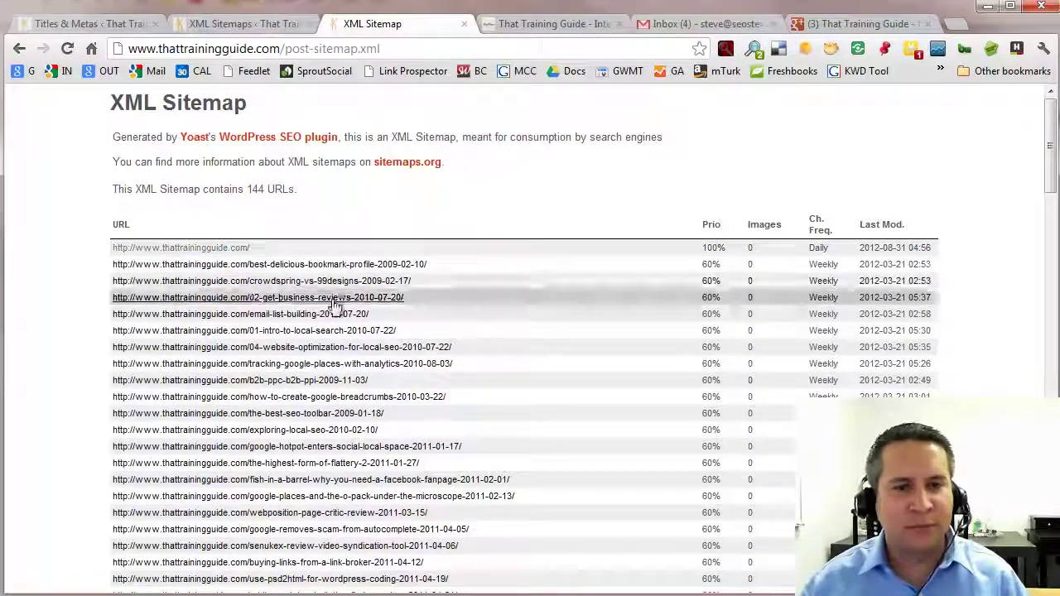
pyautogui.scroll(-3, 710, 254)
pyautogui.scroll(-20, 710, 257)
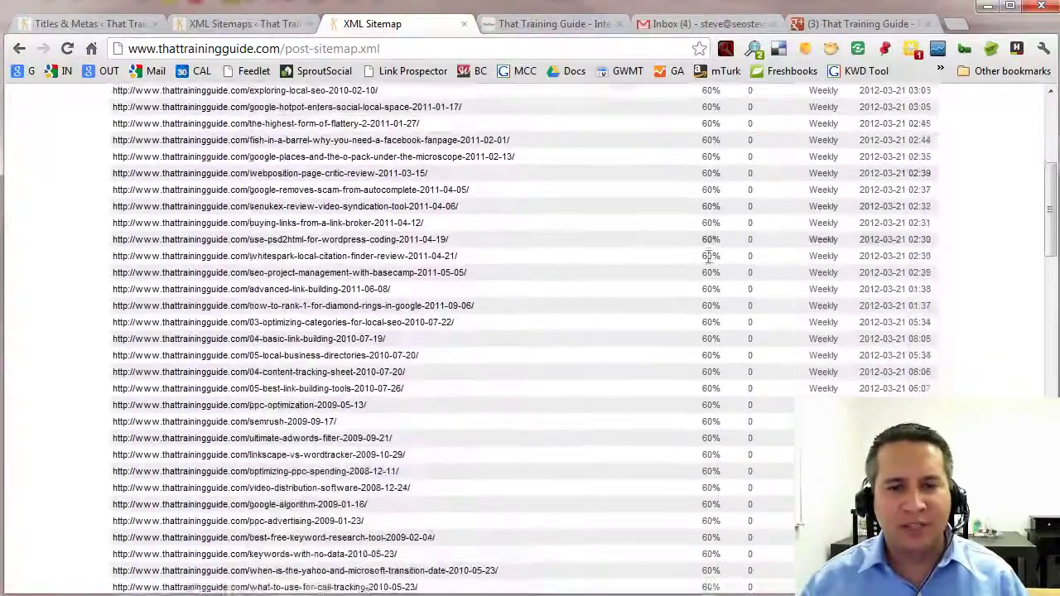
pyautogui.scroll(20, 714, 326)
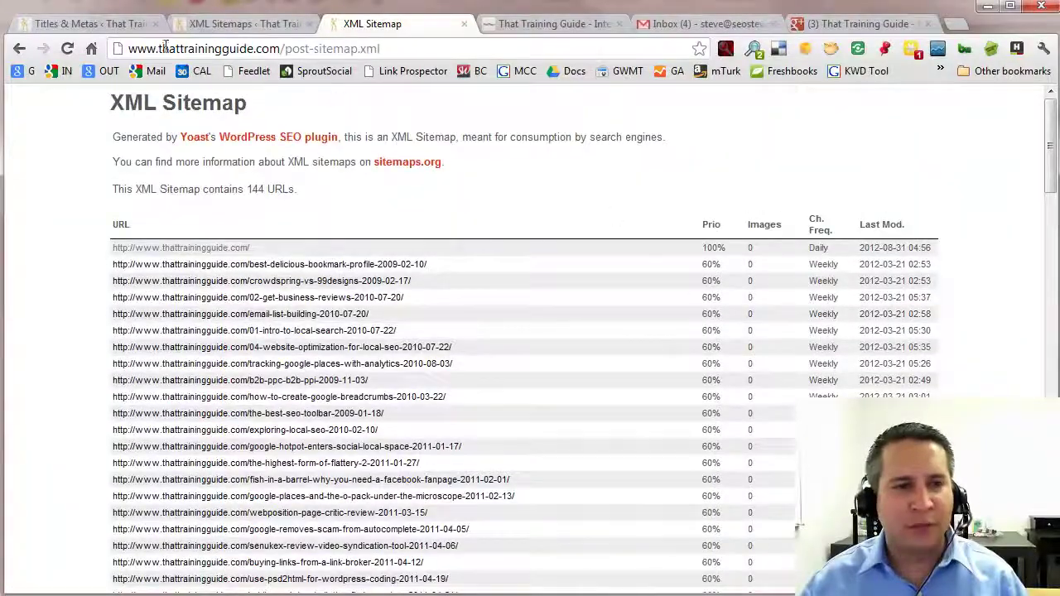
# Step: Go back to the sitemap index, look through the page sitemap, and close the sitemap tab
pyautogui.click(19, 48)
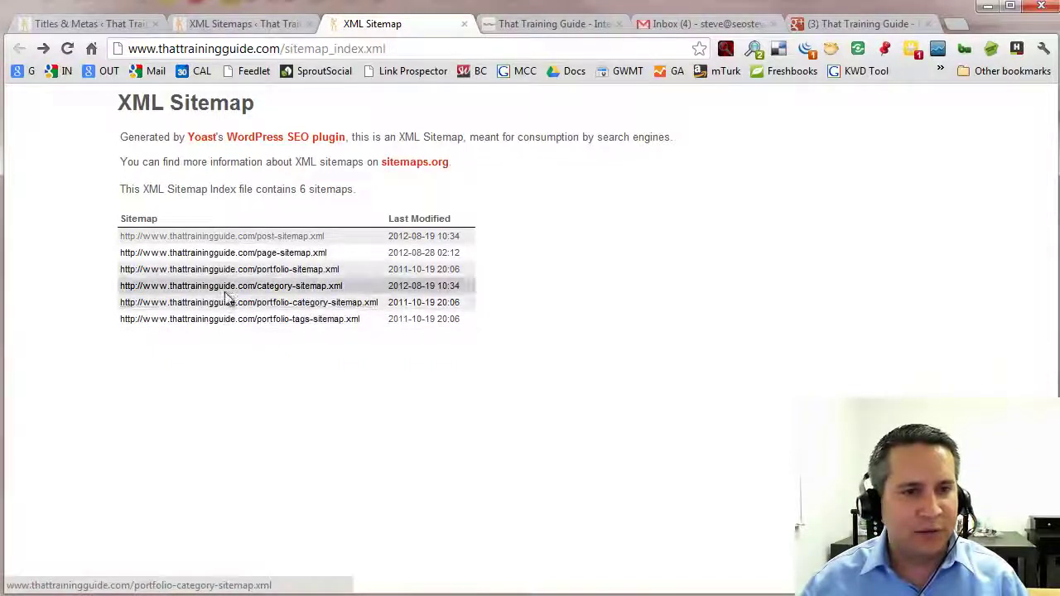
pyautogui.click(253, 255)
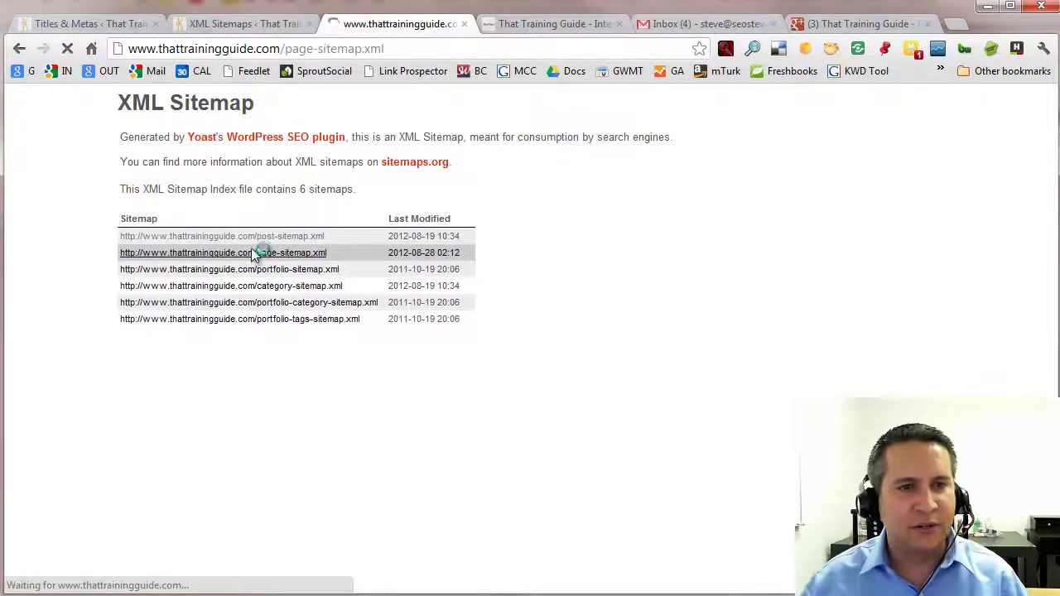
pyautogui.scroll(-3, 348, 261)
pyautogui.scroll(-2, 346, 264)
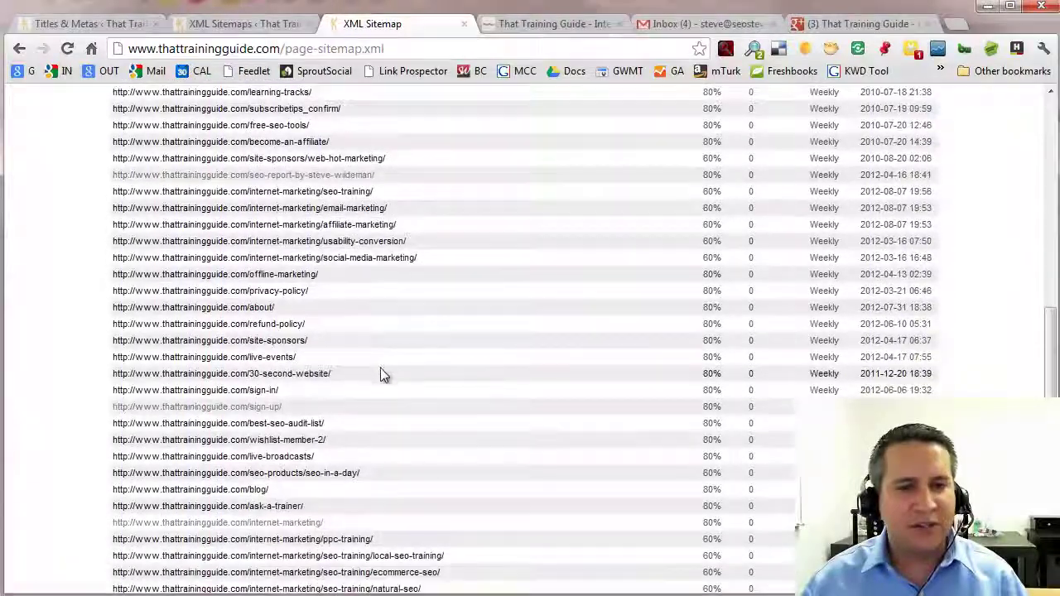
pyautogui.scroll(5, 380, 368)
pyautogui.click(466, 28)
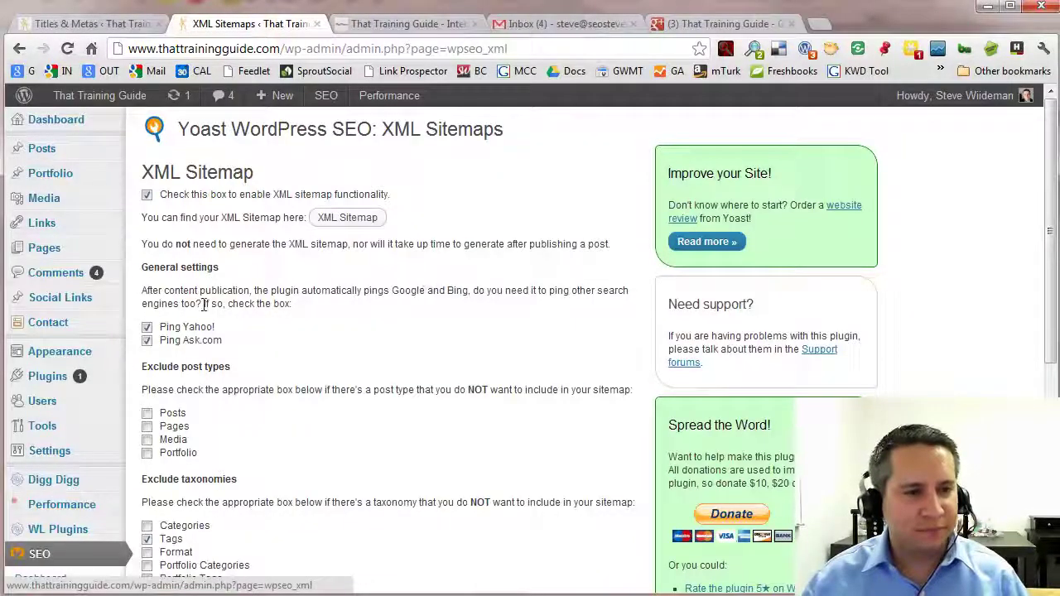
# Step: Look over the XML sitemap's general settings, including the Ping Yahoo! and Ping Ask.com options
pyautogui.scroll(-1, 224, 319)
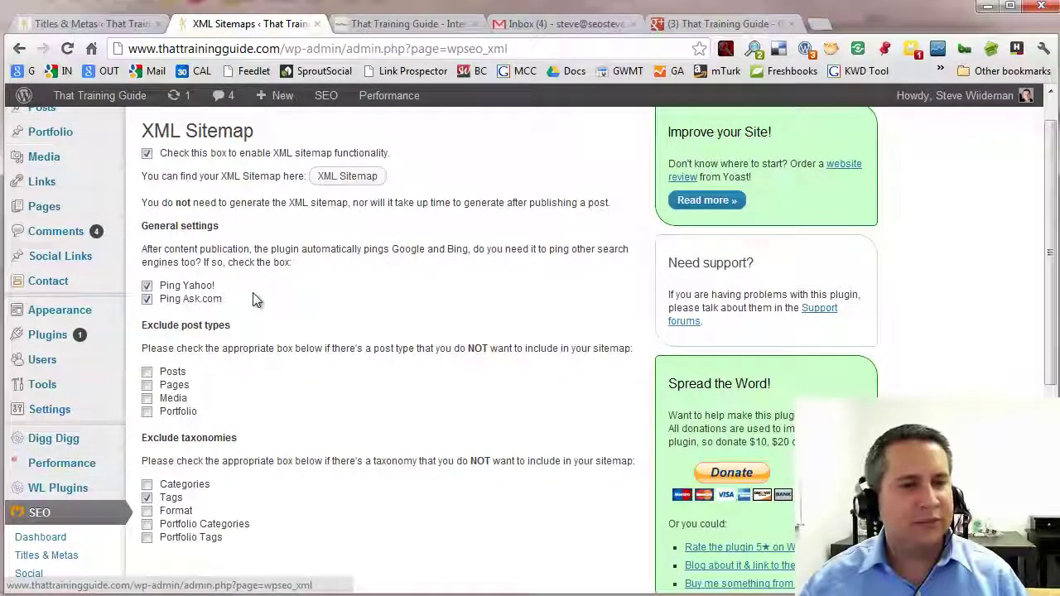
pyautogui.scroll(-3, 255, 294)
pyautogui.scroll(3, 255, 290)
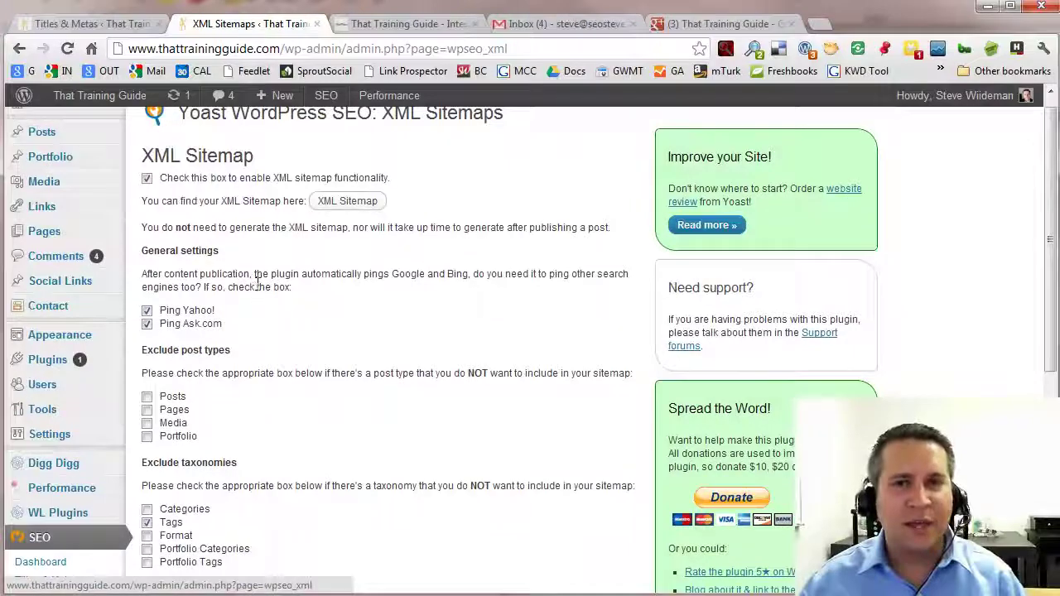
pyautogui.click(147, 324)
pyautogui.scroll(-1, 290, 343)
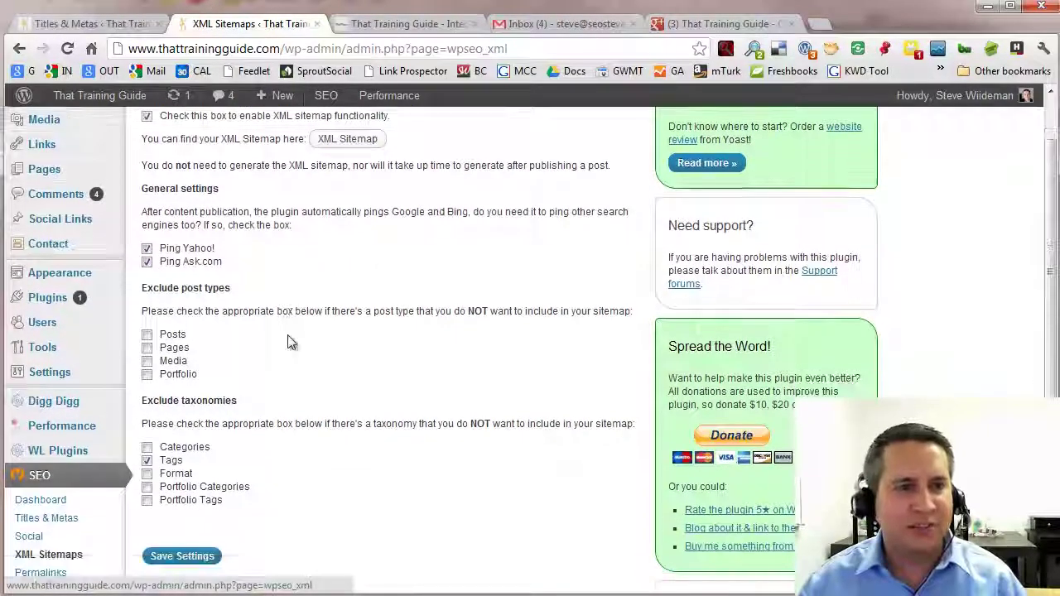
# Step: Review which post types and taxonomies are excluded from the XML sitemap, and check the rest of the sitemap settings
pyautogui.scroll(-1, 288, 336)
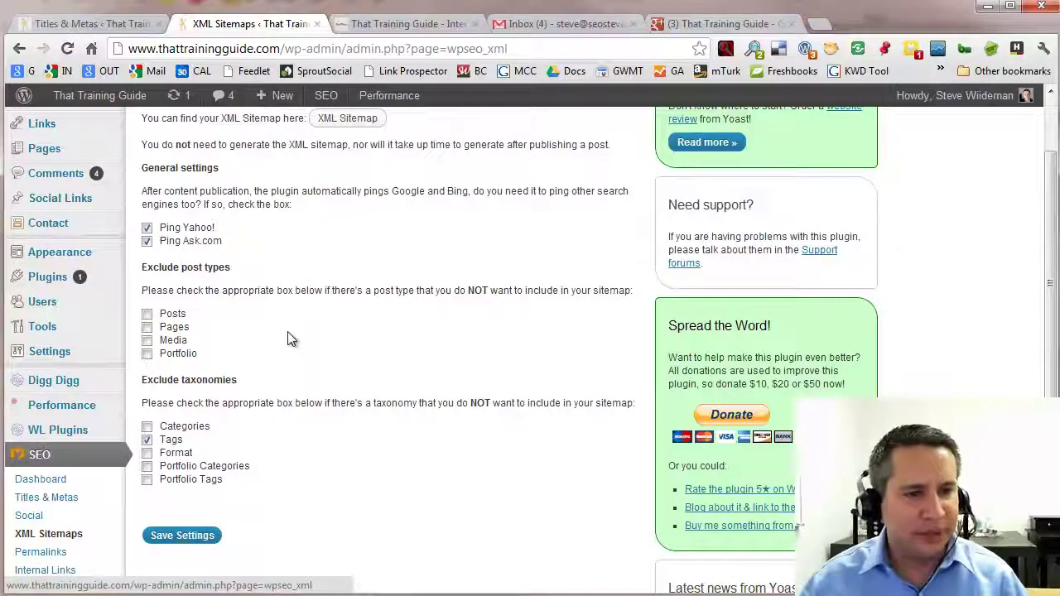
pyautogui.scroll(-1, 289, 336)
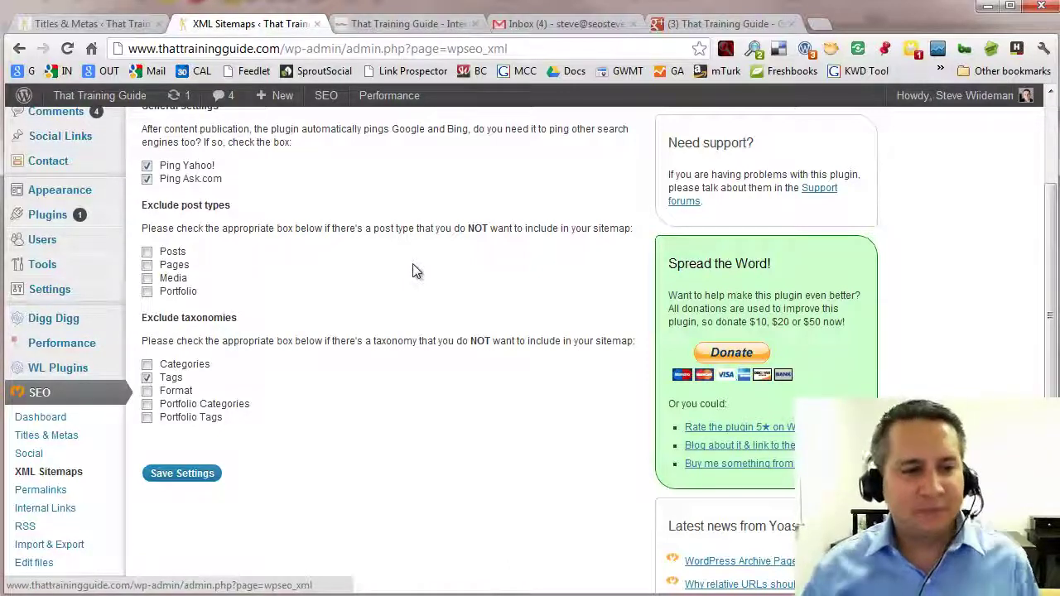
pyautogui.scroll(-1, 289, 371)
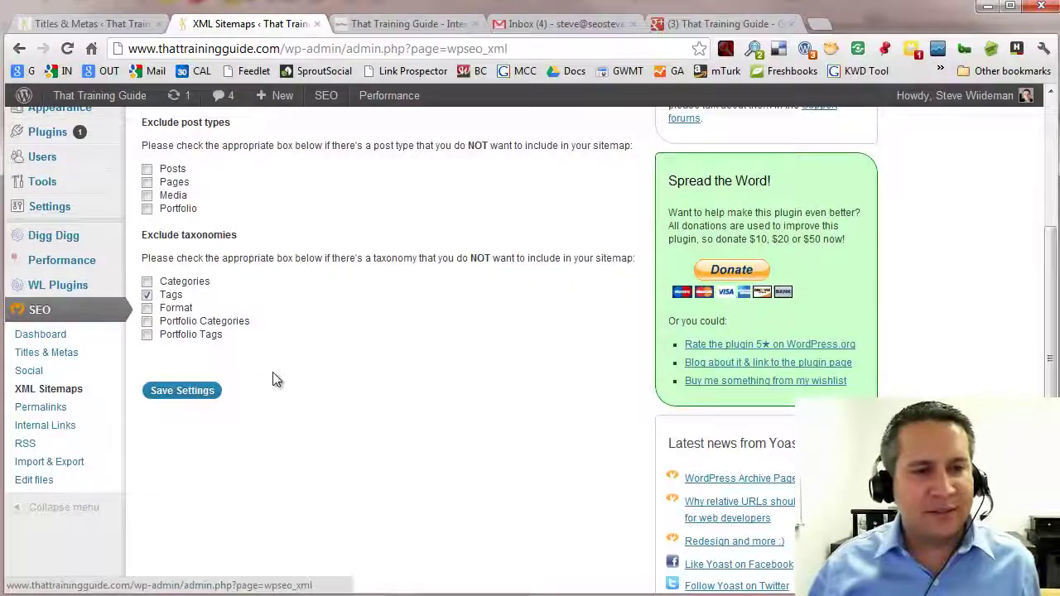
pyautogui.scroll(4, 276, 379)
pyautogui.scroll(-3, 277, 380)
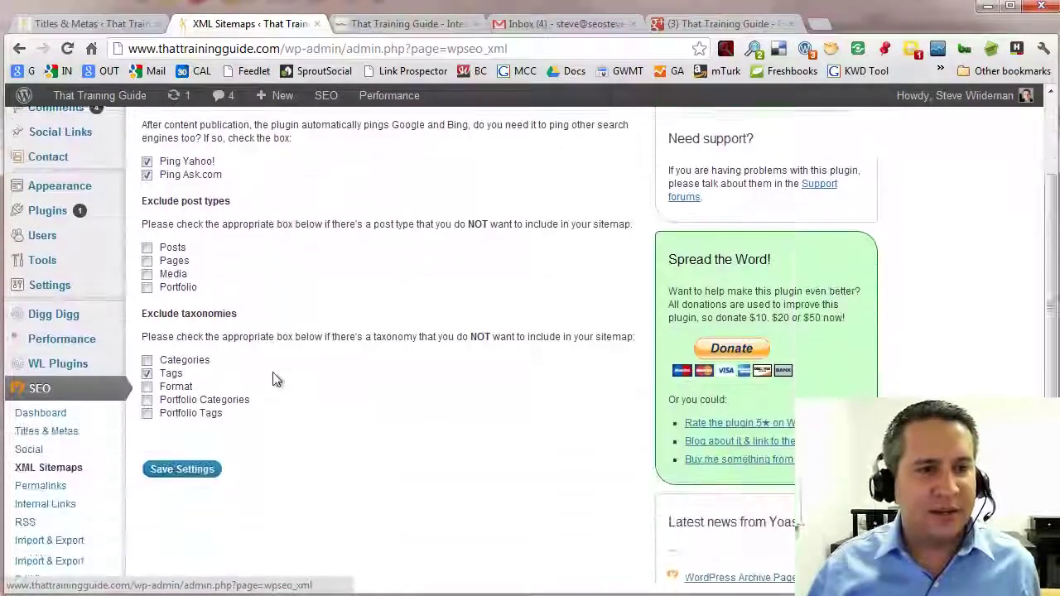
pyautogui.scroll(-1, 273, 379)
pyautogui.scroll(3, 340, 319)
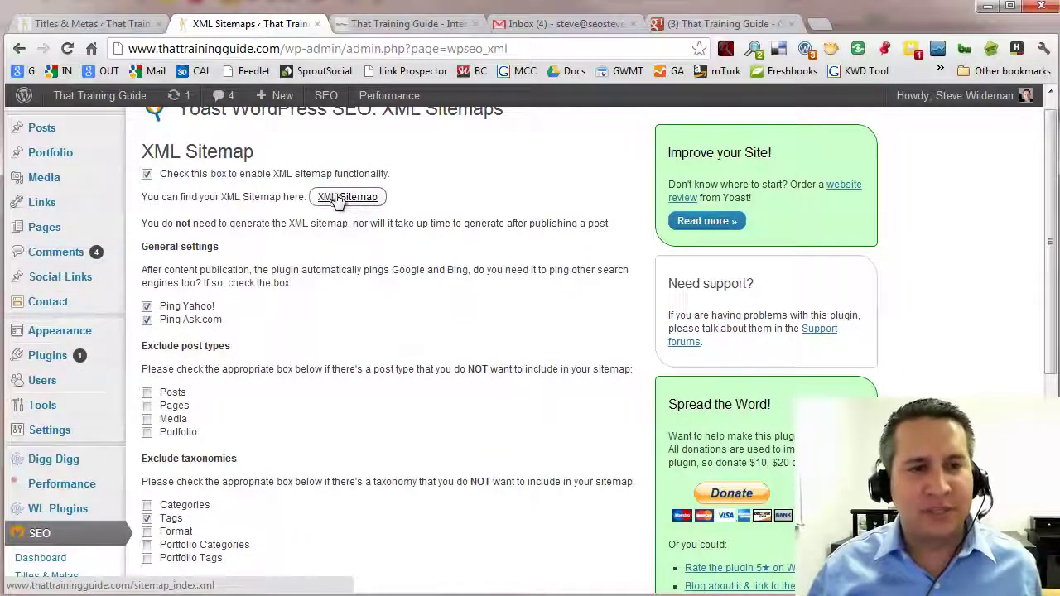
pyautogui.scroll(-3, 407, 339)
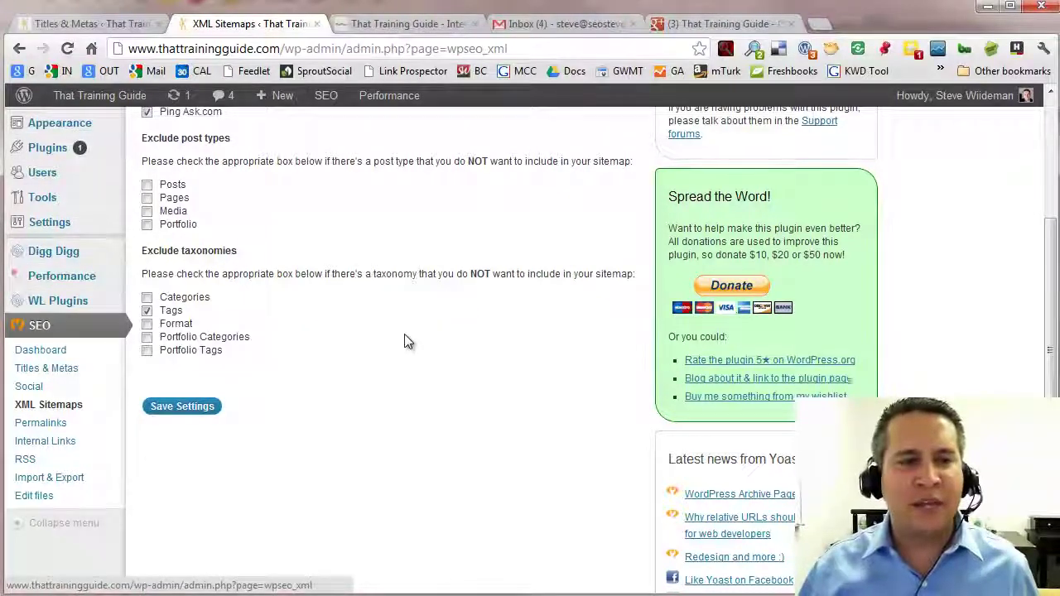
pyautogui.scroll(-1, 406, 340)
# Step: Open the SEO plugin's Permalinks settings and look through the permalink options and the canonical Force Transport setting
pyautogui.click(41, 341)
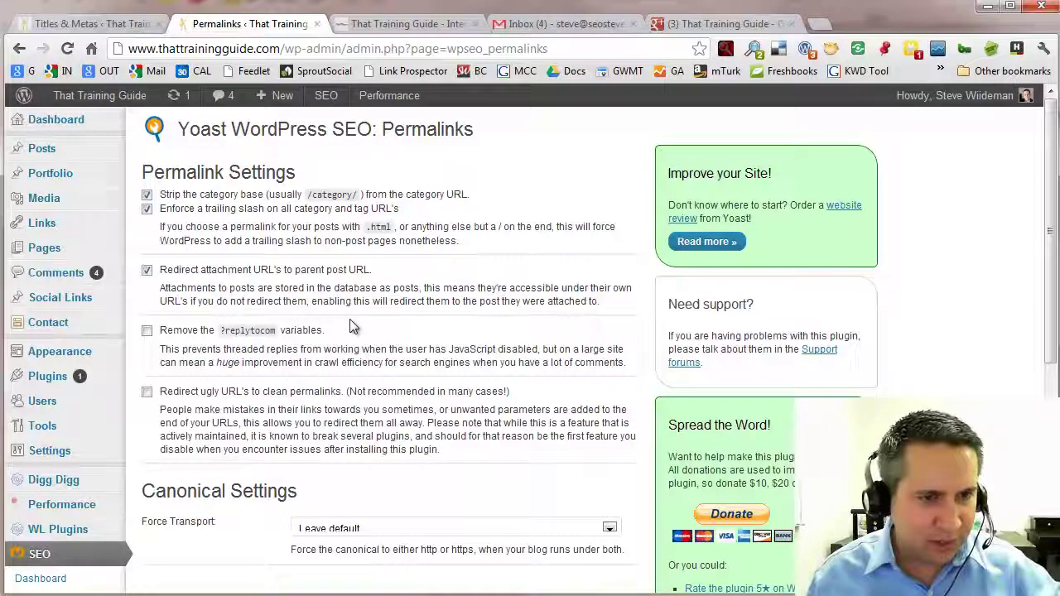
pyautogui.scroll(-1, 350, 326)
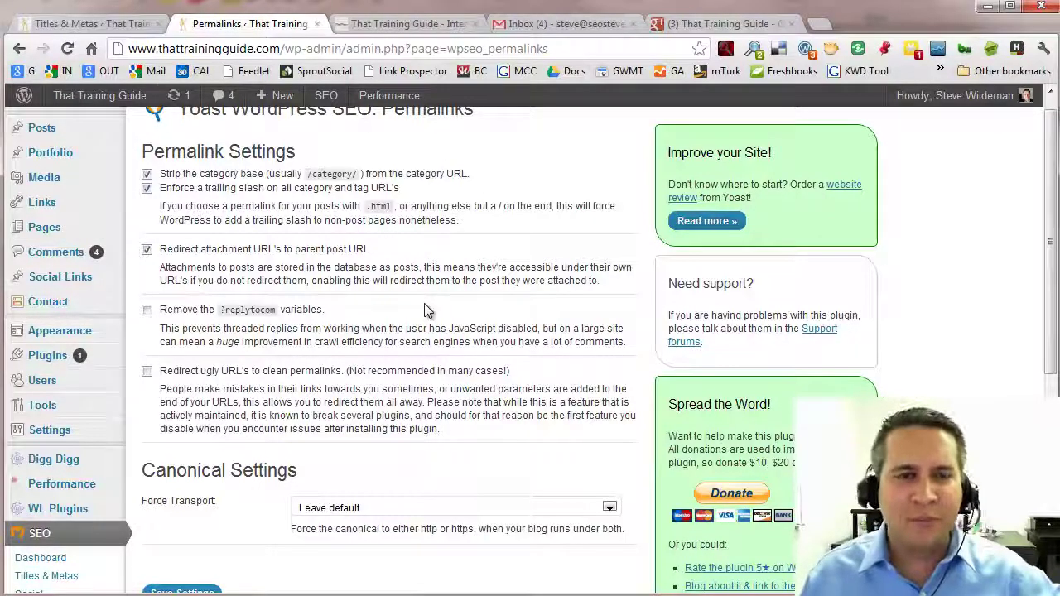
pyautogui.scroll(-2, 424, 310)
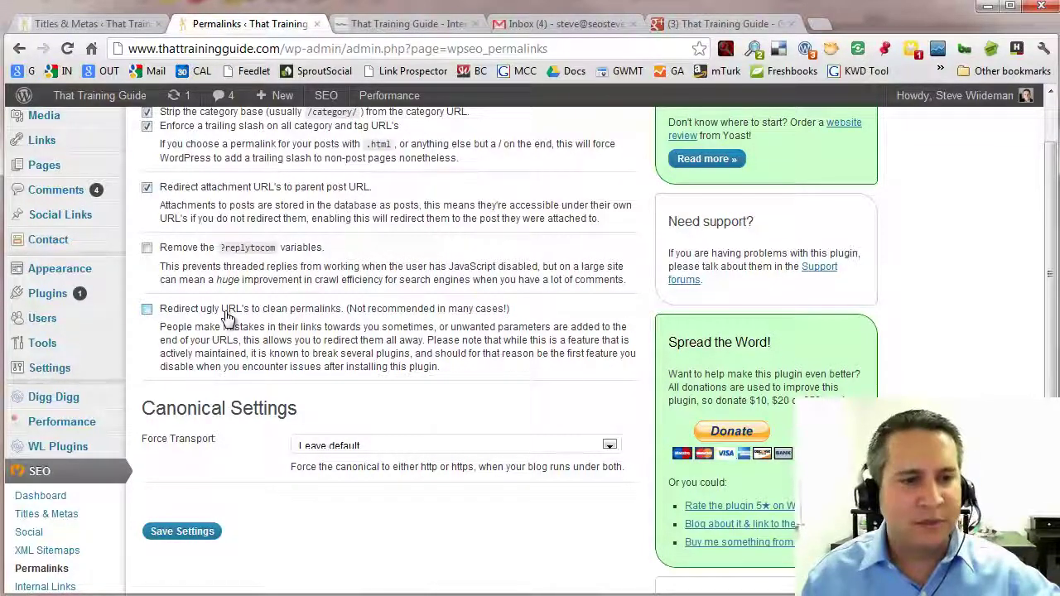
pyautogui.scroll(-1, 225, 313)
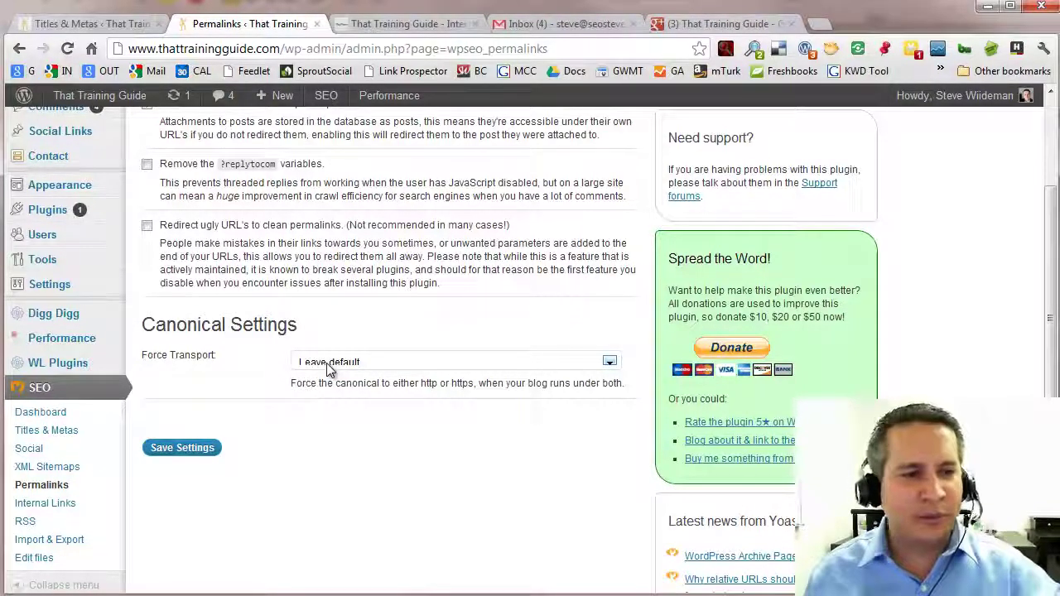
# Step: Open WordPress's own Permalink Settings in a new browser tab and switch to it
pyautogui.moveTo(57, 292)
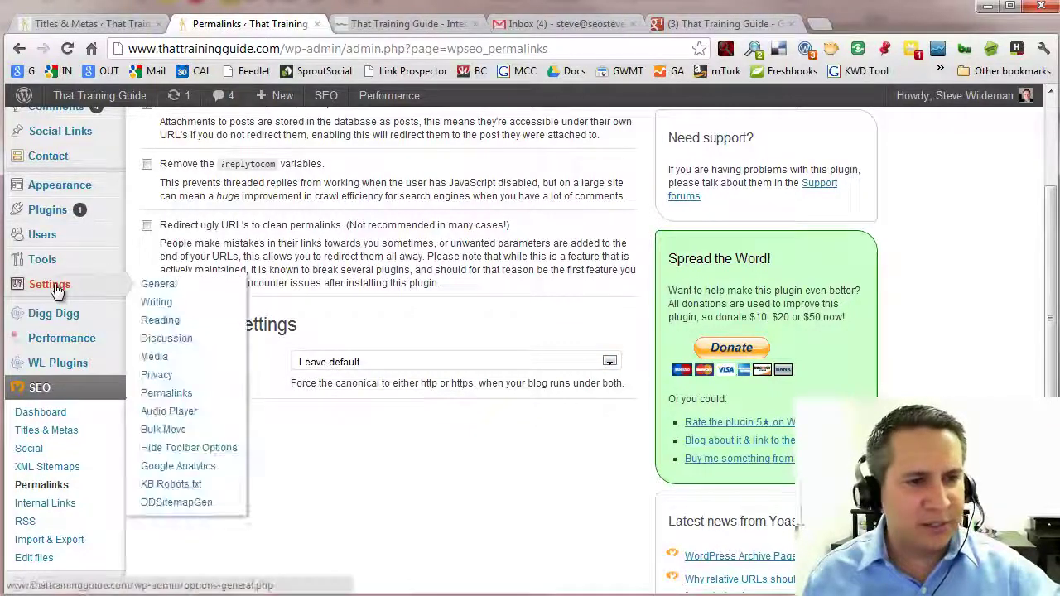
pyautogui.rightClick(182, 396)
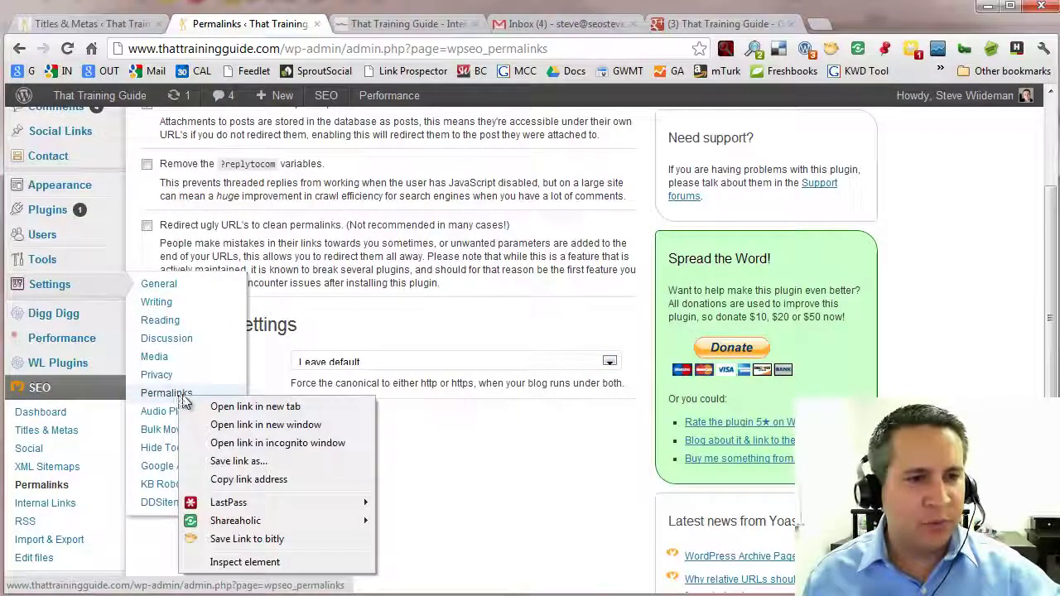
pyautogui.click(240, 407)
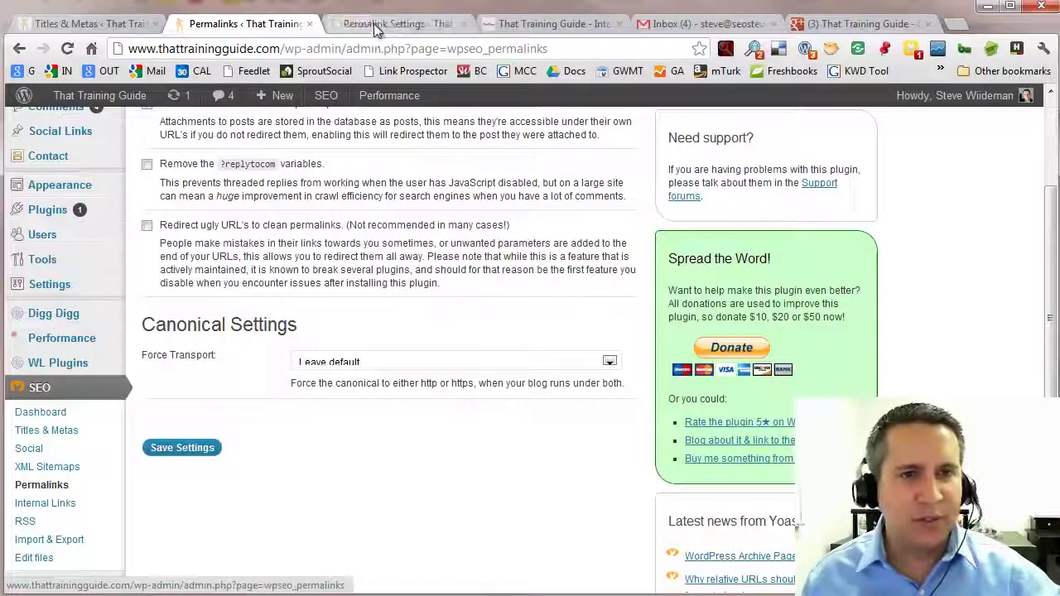
pyautogui.click(381, 24)
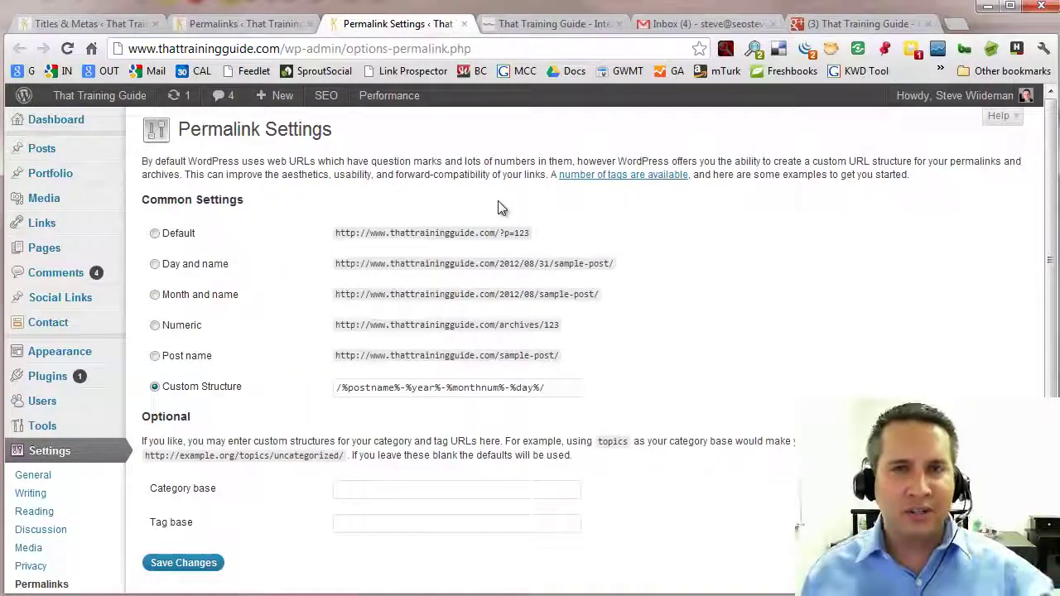
# Step: Search the web in a new tab for "best permalink structure" and open the That Training Guide article from the results
pyautogui.click(958, 26)
pyautogui.write('best perm')
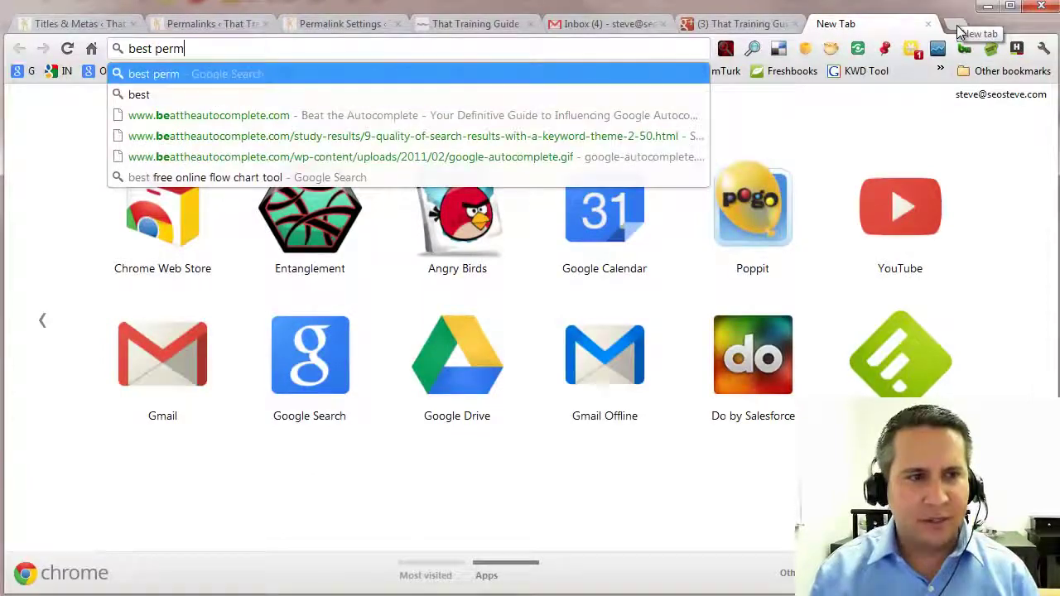
pyautogui.write('alink structure')
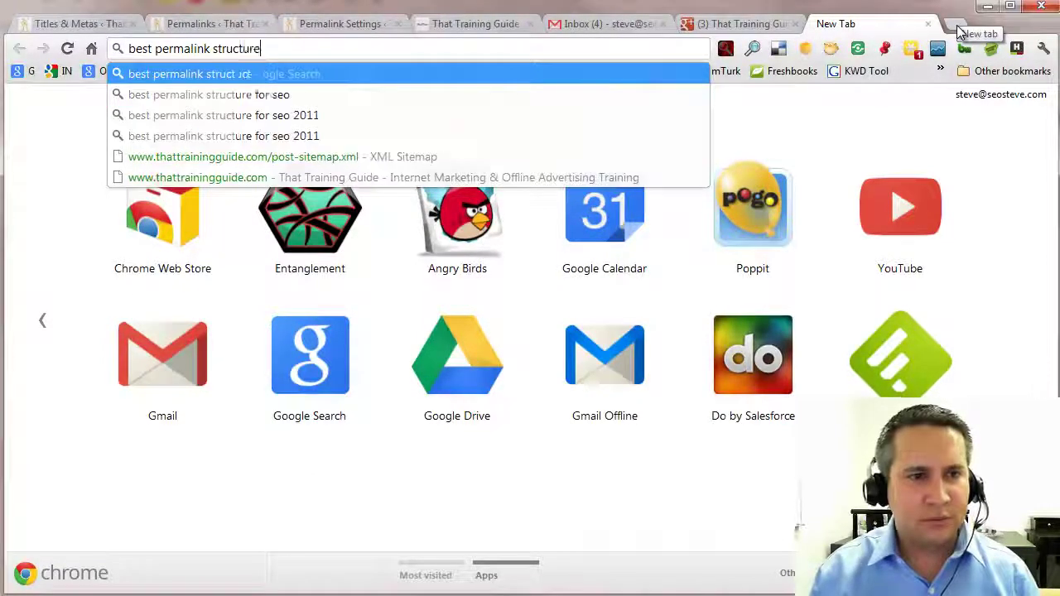
pyautogui.press('Return')
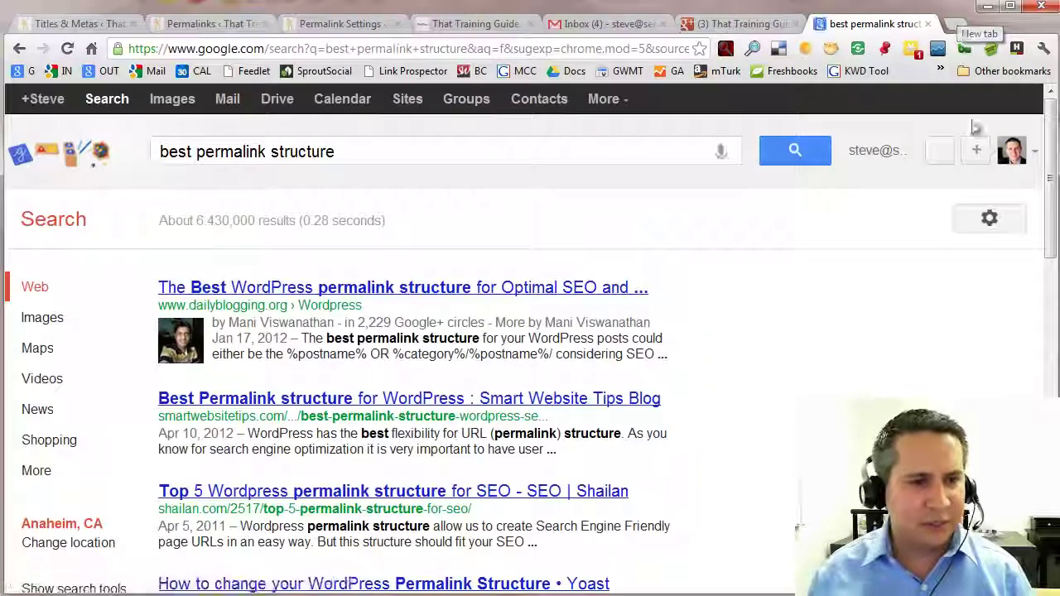
pyautogui.scroll(-3, 779, 323)
pyautogui.scroll(-4, 778, 323)
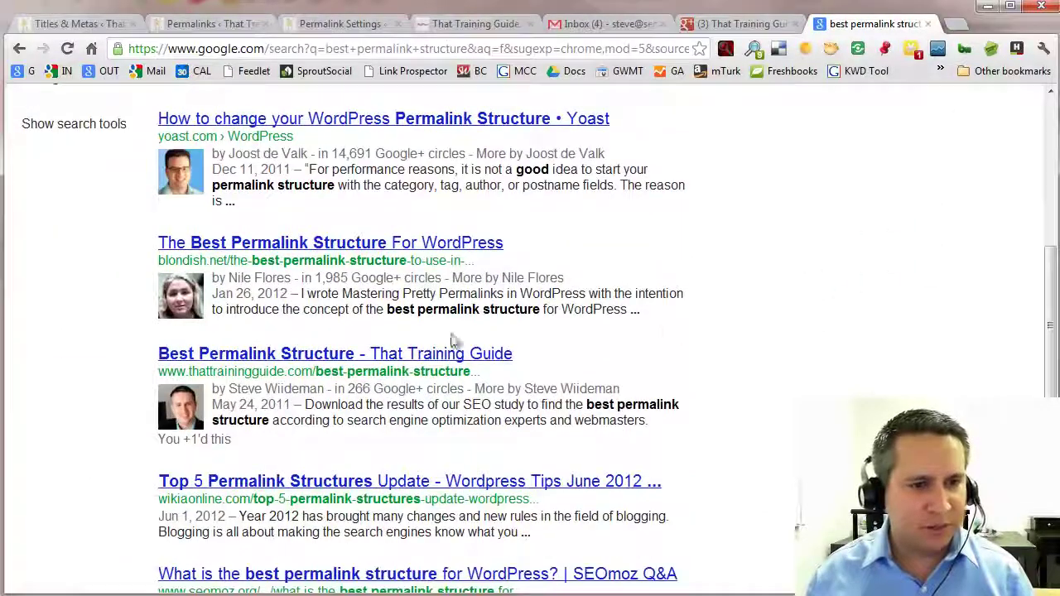
pyautogui.click(327, 359)
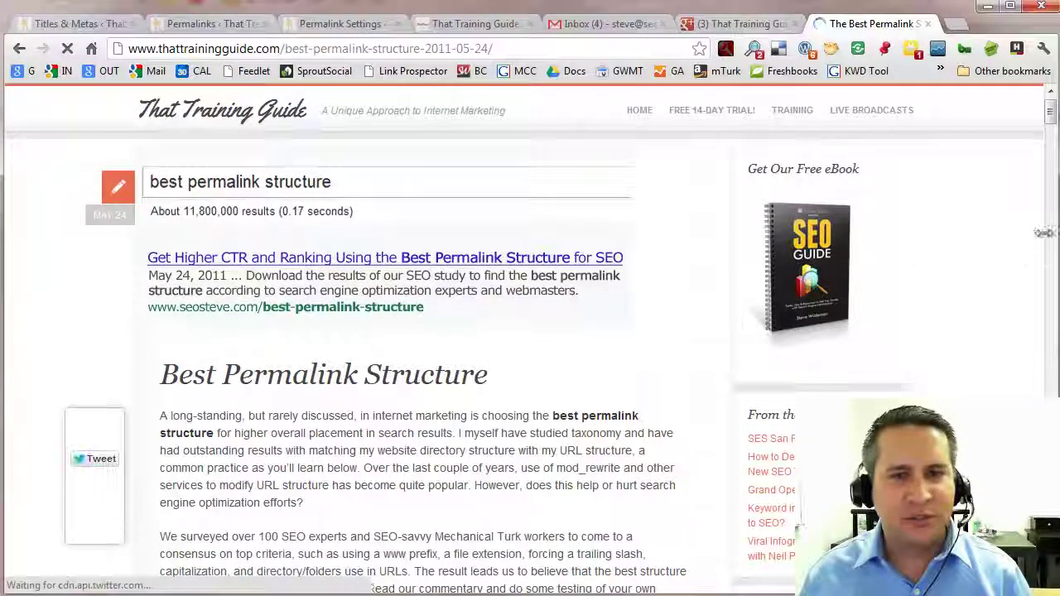
# Step: Read the article's recommended permalink structure and the surrounding explanation, and close the article's tab
pyautogui.moveTo(1050, 118); pyautogui.dragTo(1051, 133)
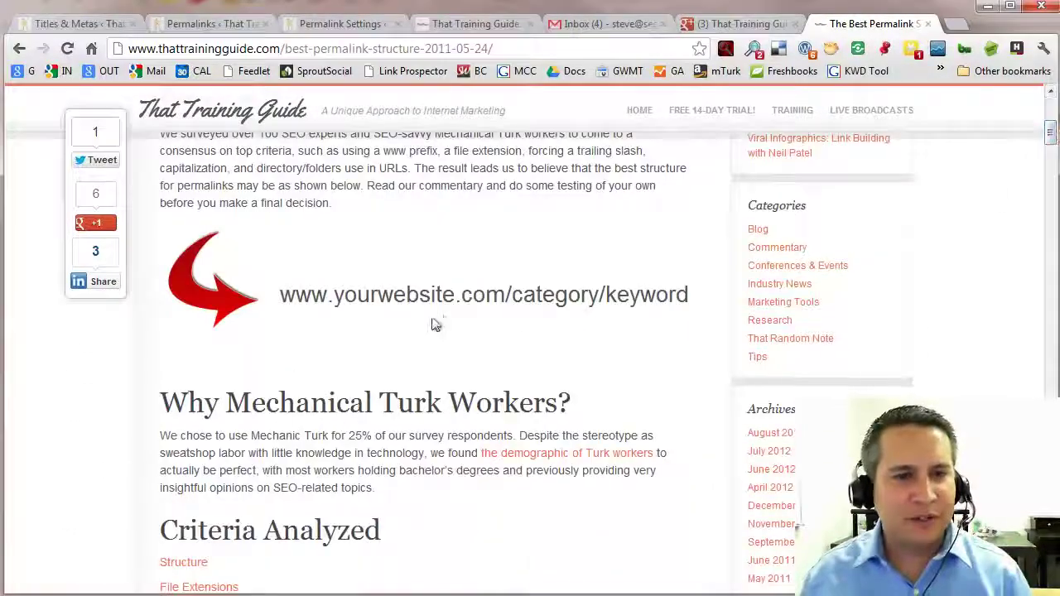
pyautogui.scroll(2, 663, 300)
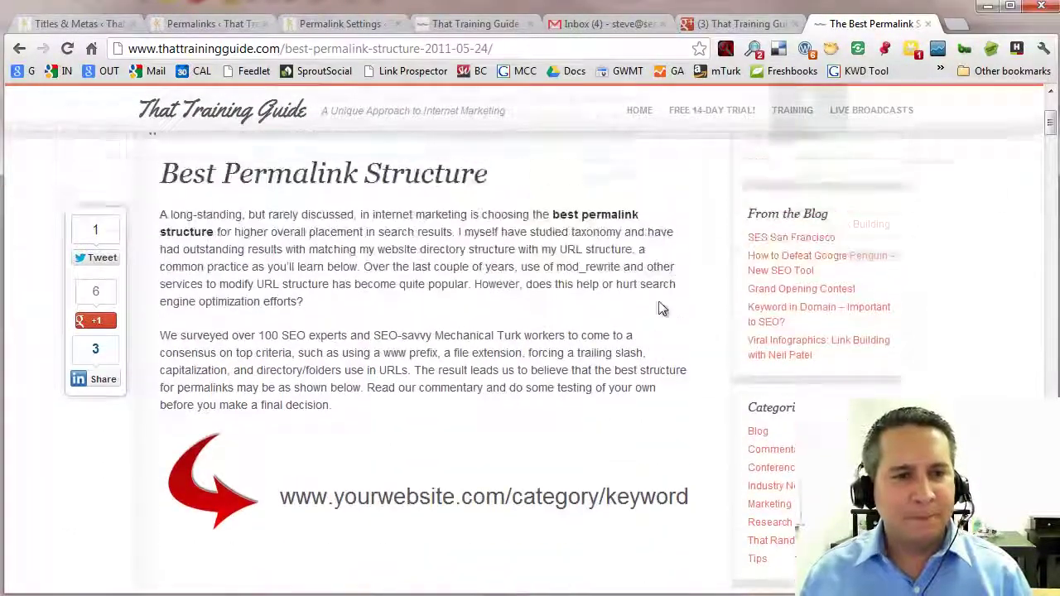
pyautogui.scroll(-1, 656, 307)
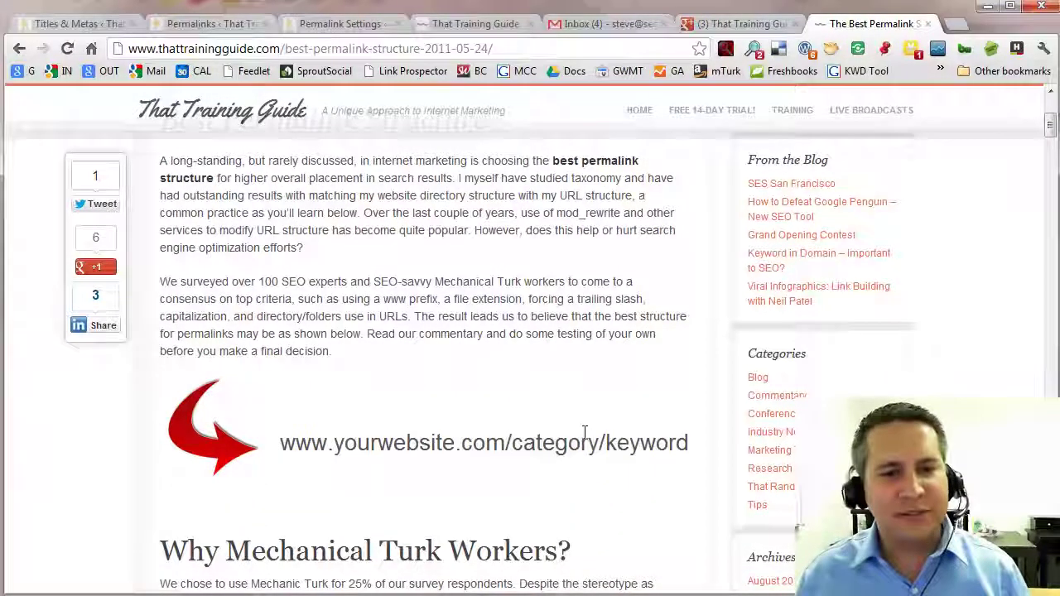
pyautogui.scroll(1, 584, 433)
pyautogui.scroll(-2, 580, 422)
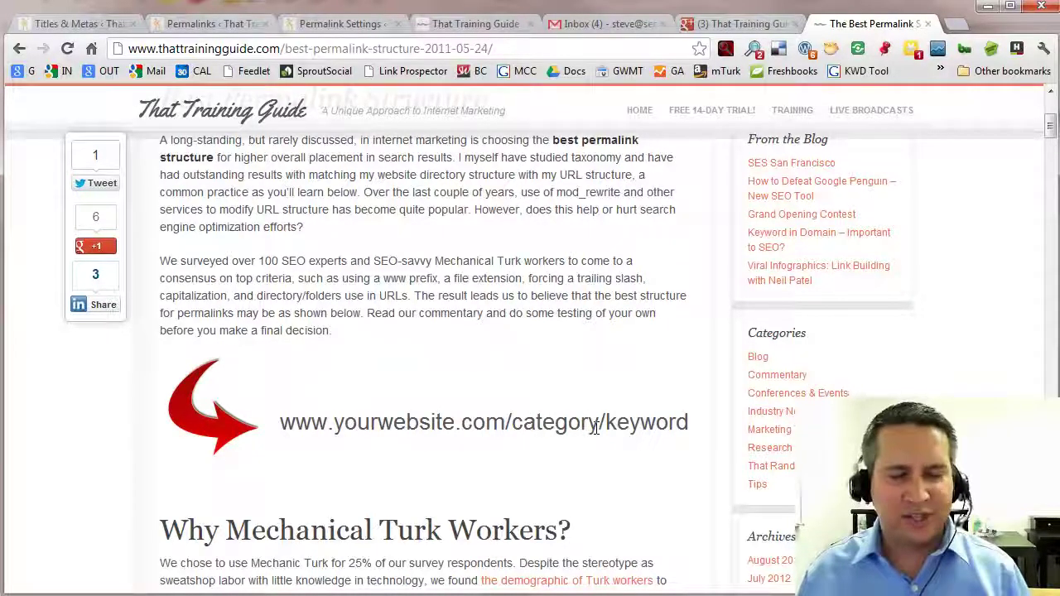
pyautogui.scroll(-3, 595, 426)
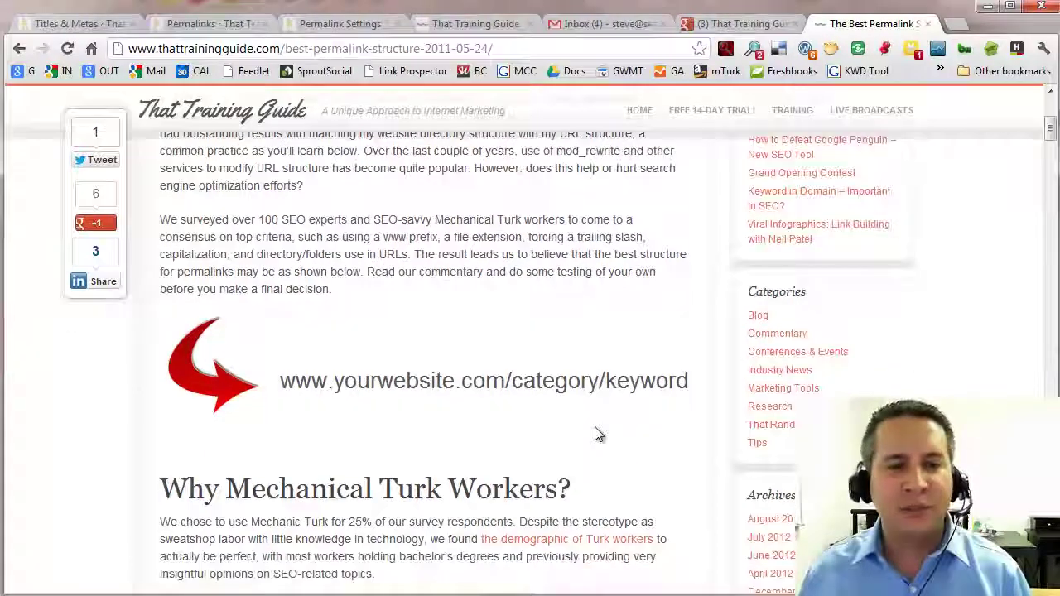
pyautogui.click(928, 24)
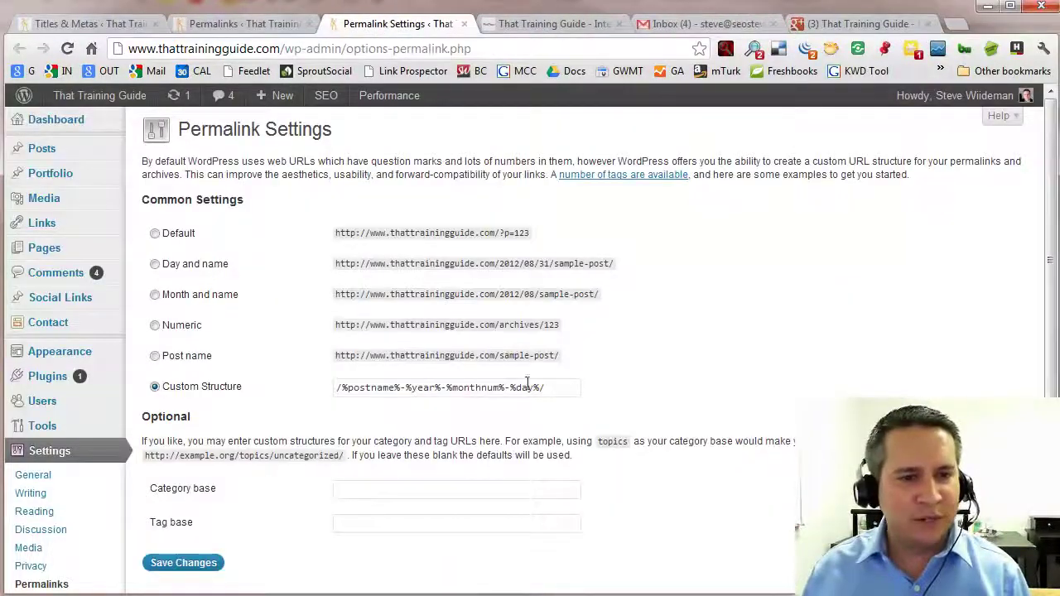
# Step: Highlight the custom permalink structure's tags, and then only its postname tag, to examine how the URL is built
pyautogui.moveTo(561, 387)
pyautogui.mouseDown()
pyautogui.moveTo(327, 387)
pyautogui.moveTo(557, 386)
pyautogui.mouseUp()
pyautogui.click(345, 394)
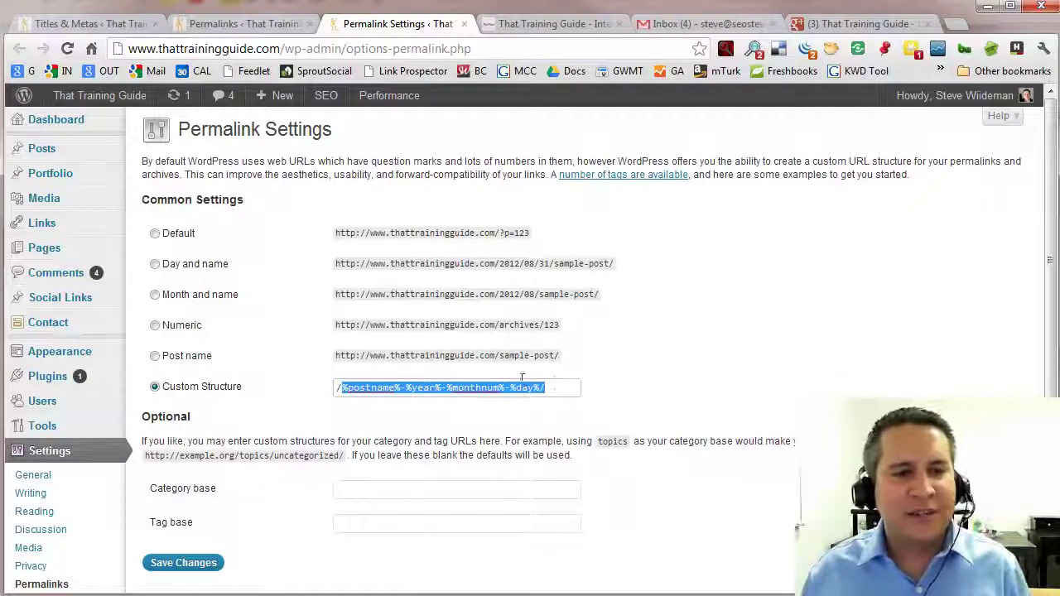
pyautogui.moveTo(557, 383); pyautogui.dragTo(403, 389)
pyautogui.click(344, 388)
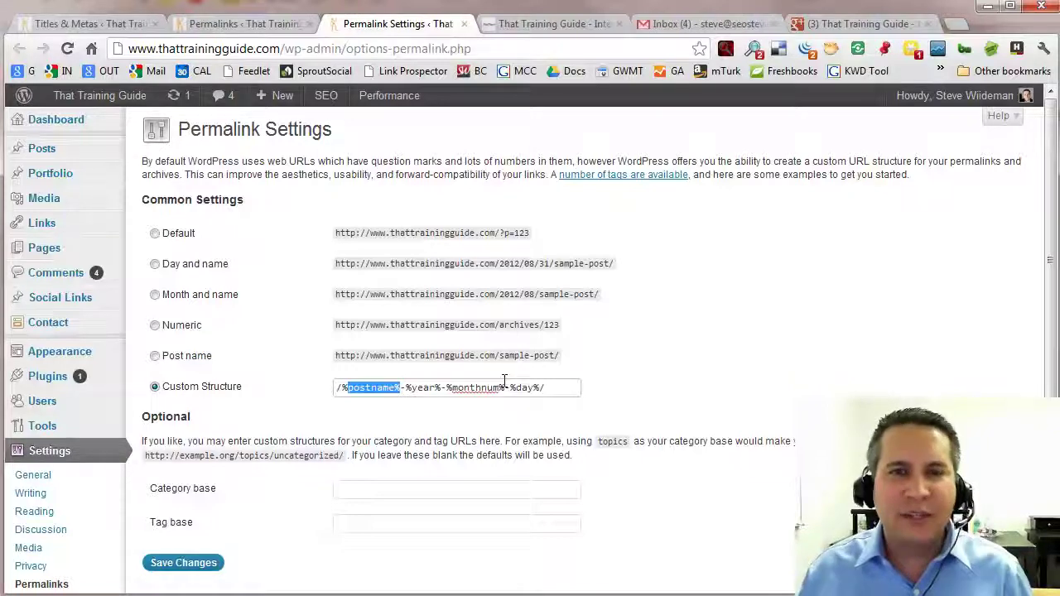
# Step: Open the SEO plugin's Internal Links settings and look through the breadcrumb options and the theme insertion code
pyautogui.scroll(-1, 383, 370)
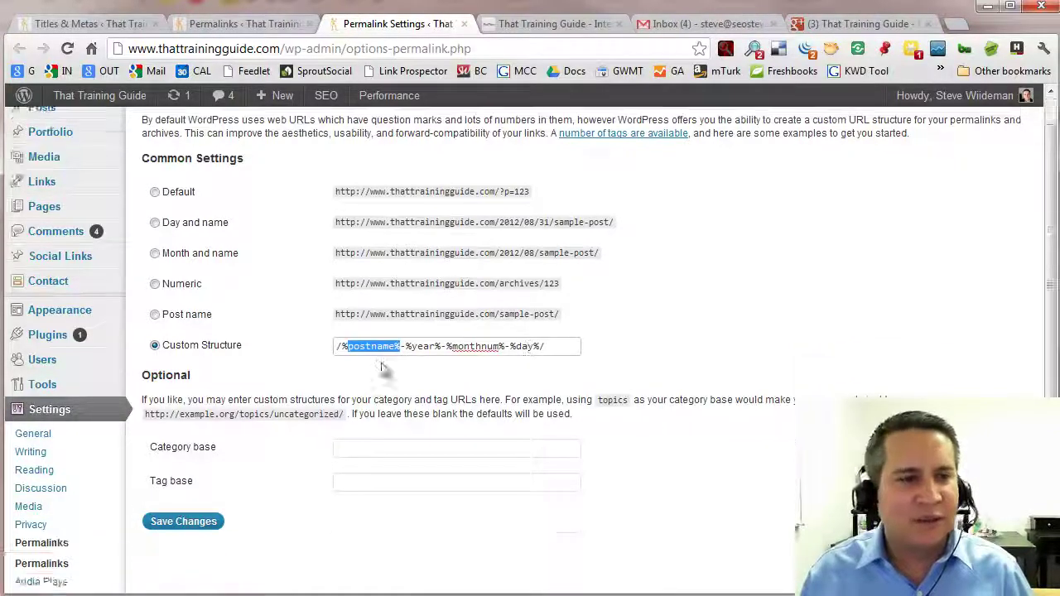
pyautogui.scroll(-5, 383, 370)
pyautogui.moveTo(47, 558)
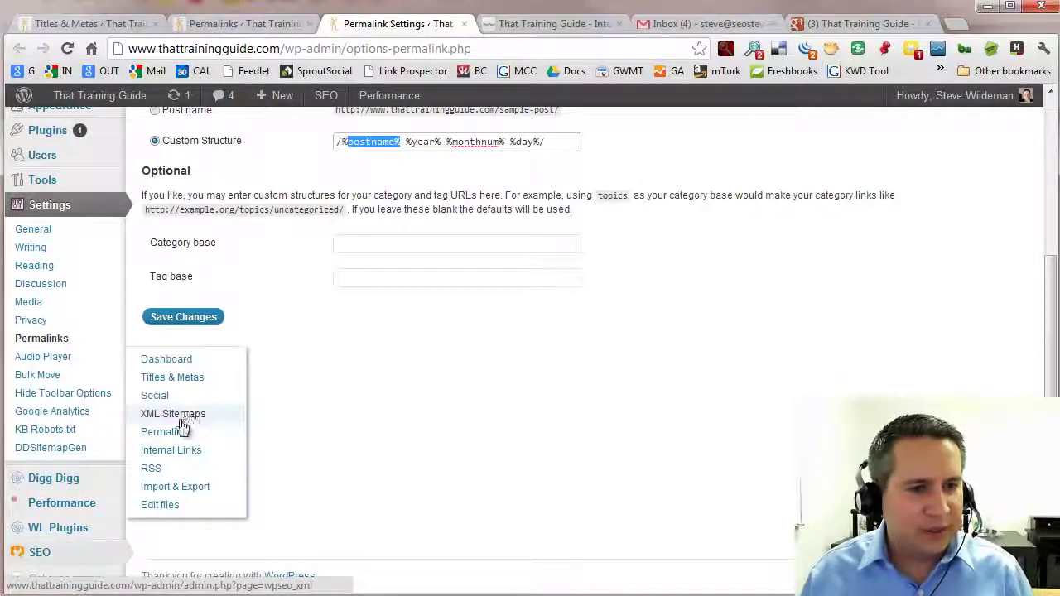
pyautogui.click(184, 456)
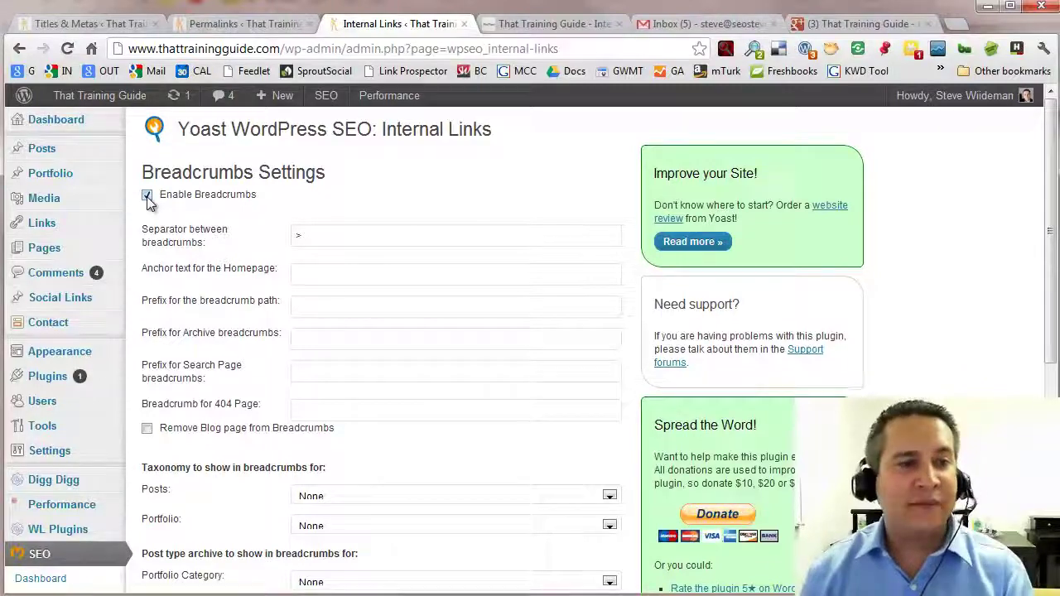
pyautogui.scroll(-3, 219, 240)
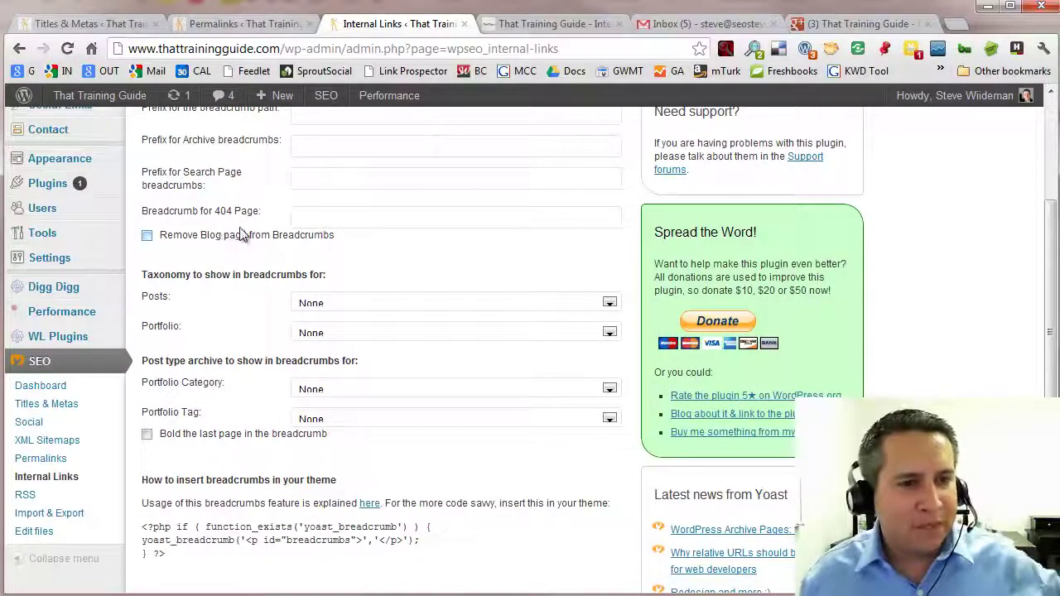
pyautogui.scroll(-1, 240, 232)
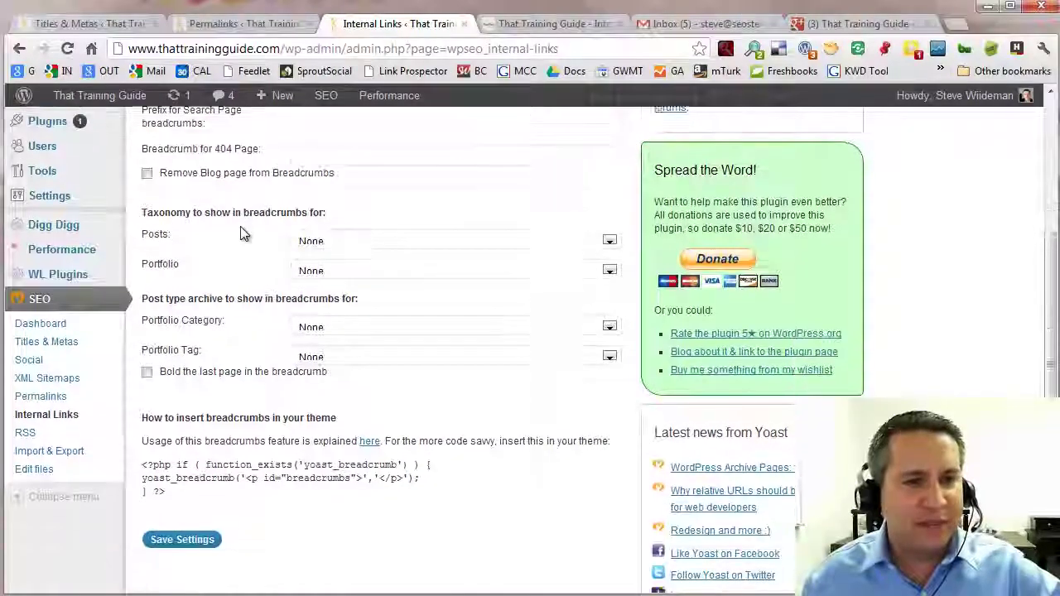
# Step: Highlight the breadcrumb separator and then the complete theme insertion code to examine how breadcrumbs are set up
pyautogui.scroll(4, 243, 232)
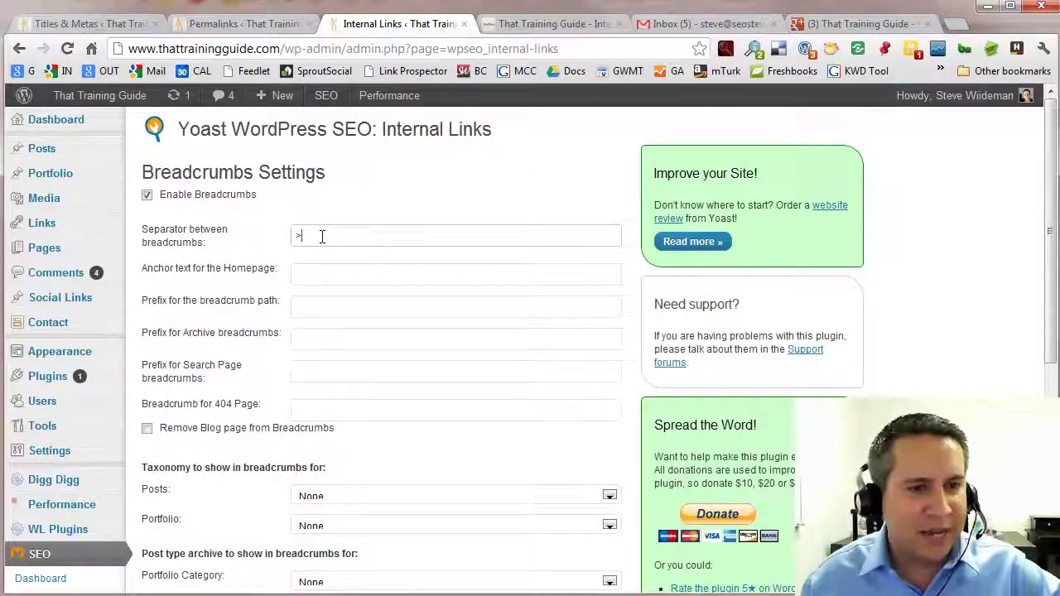
pyautogui.moveTo(322, 234); pyautogui.dragTo(289, 234)
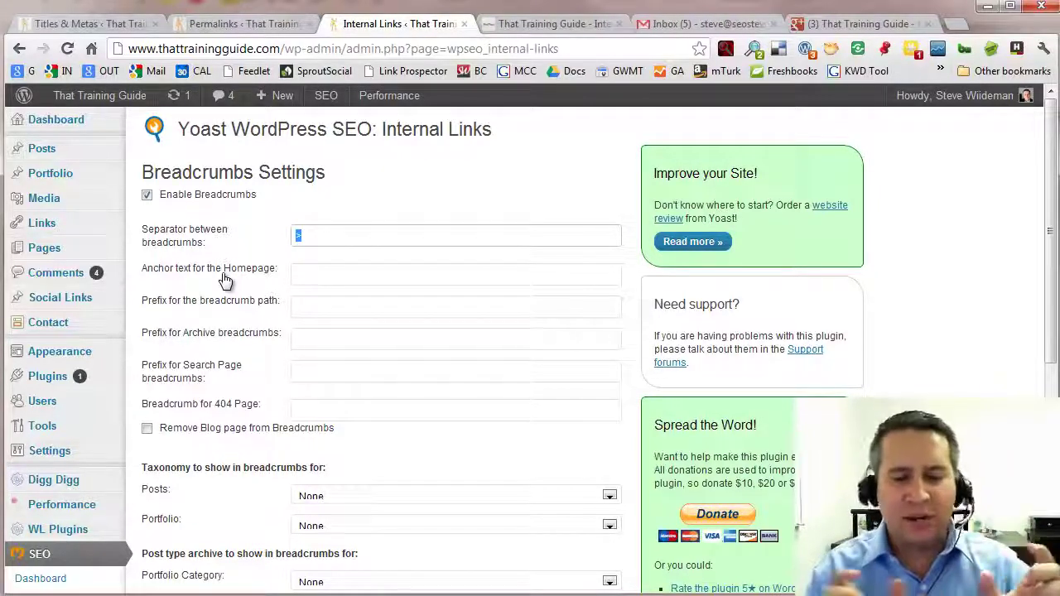
pyautogui.scroll(-4, 244, 314)
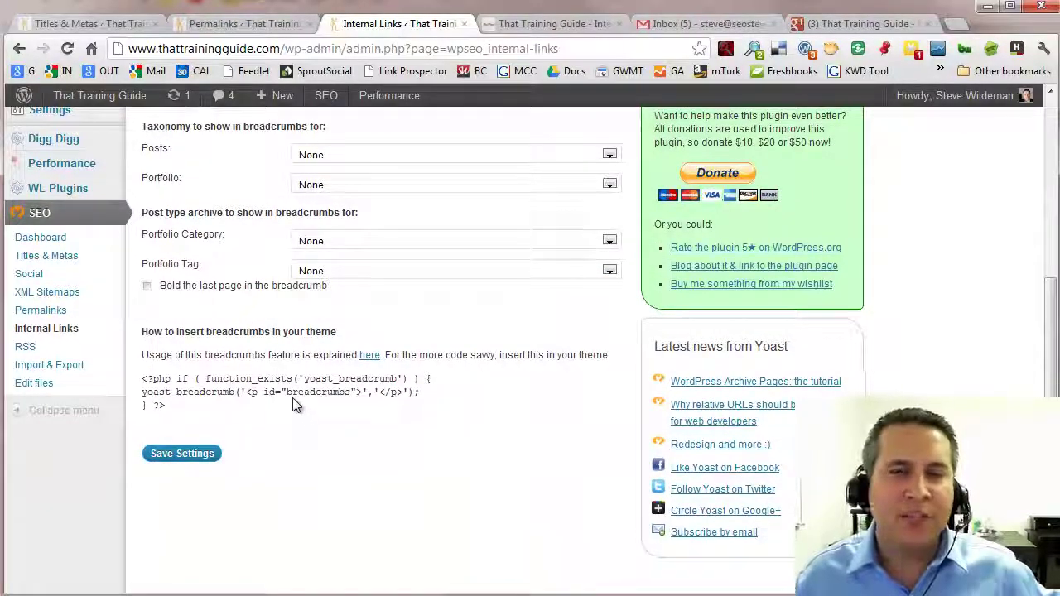
pyautogui.moveTo(166, 405); pyautogui.dragTo(144, 380)
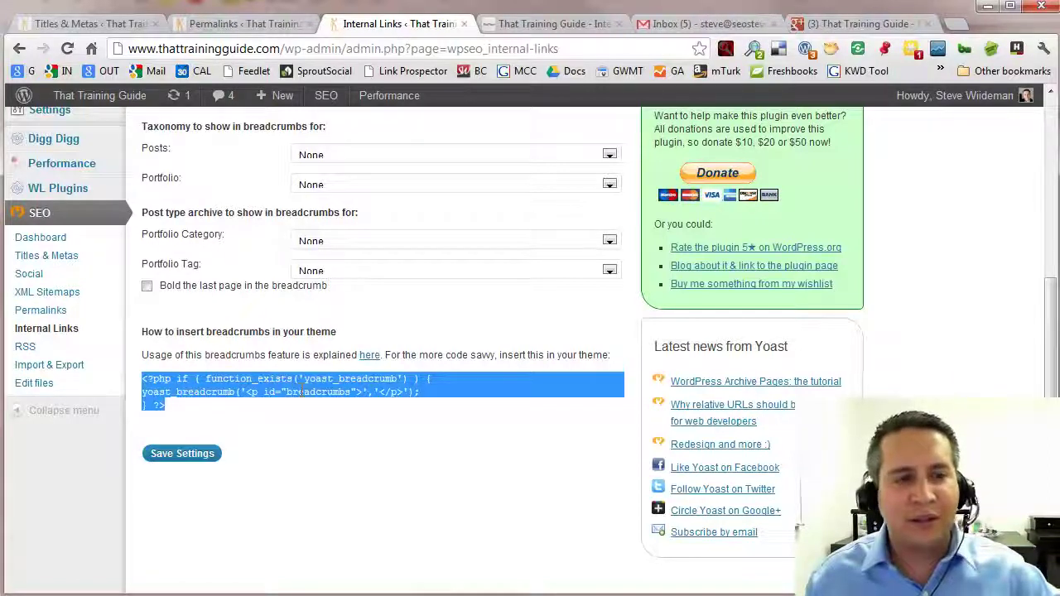
pyautogui.click(187, 400)
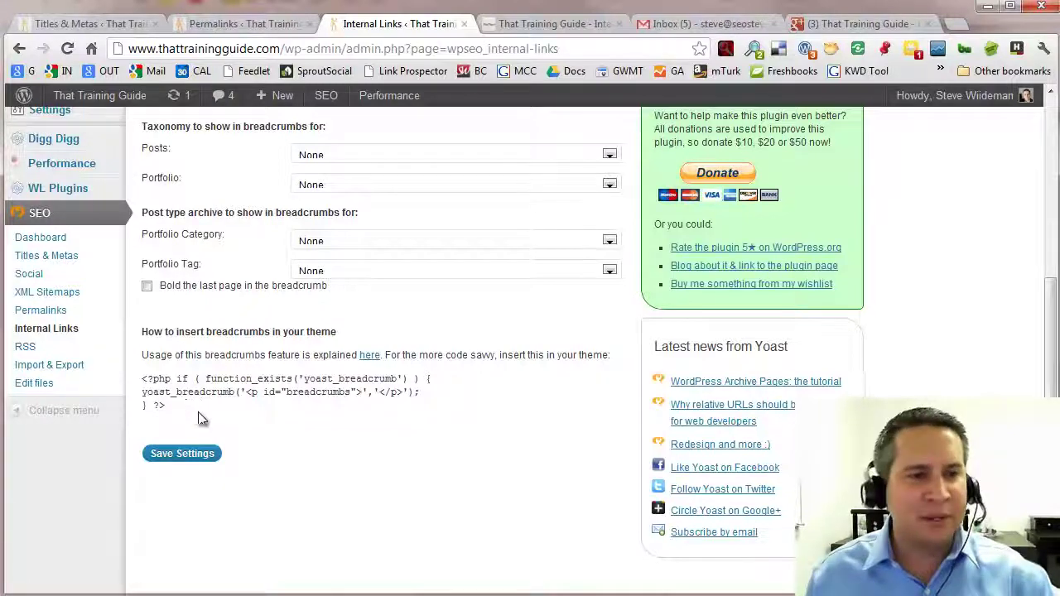
# Step: Open the SEO plugin's RSS settings and look through the before and after post content fields and the available link variables
pyautogui.click(27, 348)
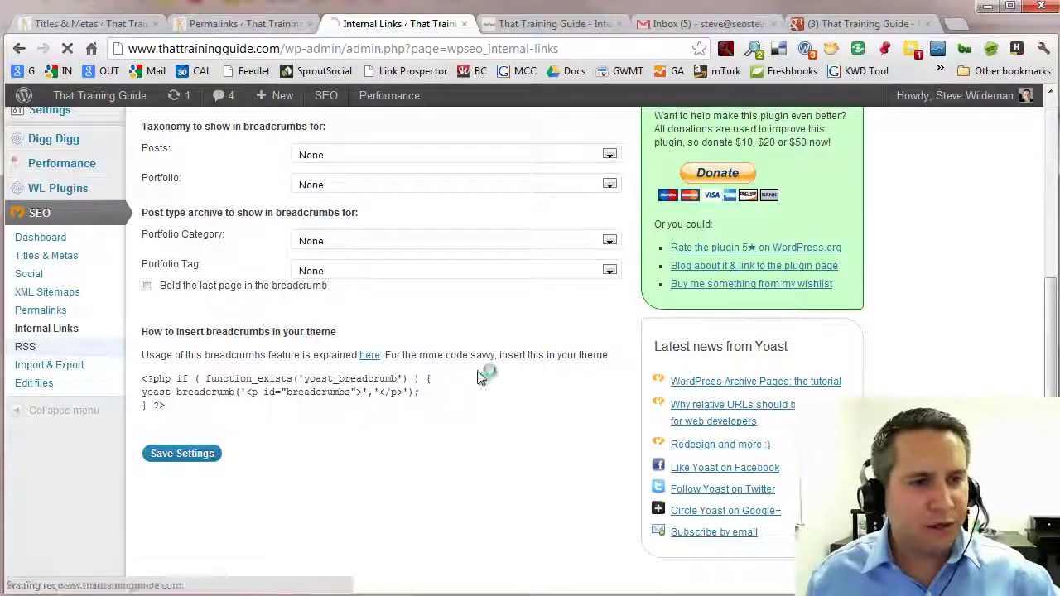
pyautogui.scroll(-2, 212, 352)
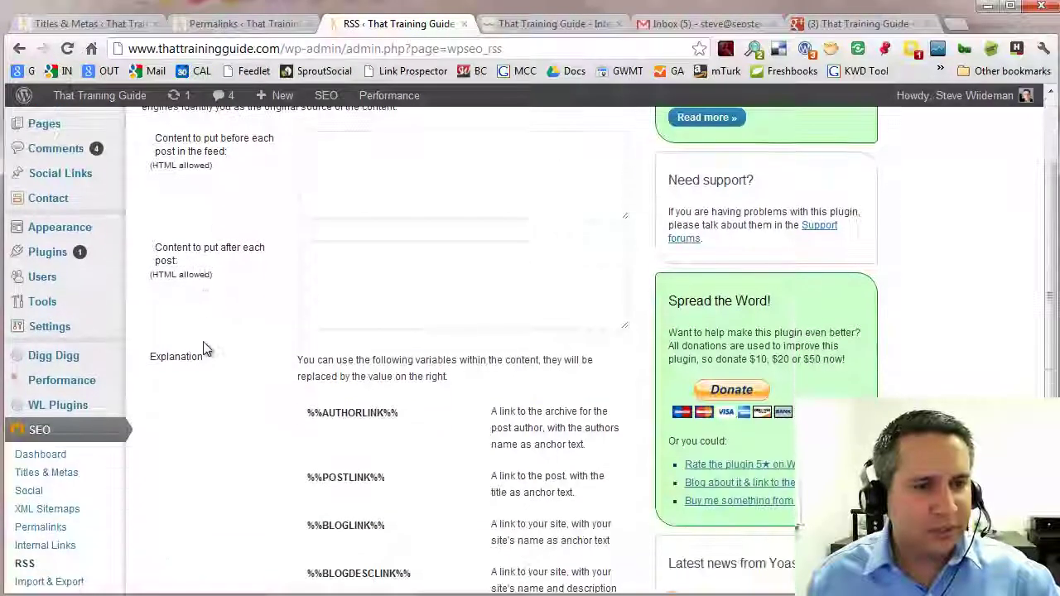
pyautogui.scroll(-1, 207, 348)
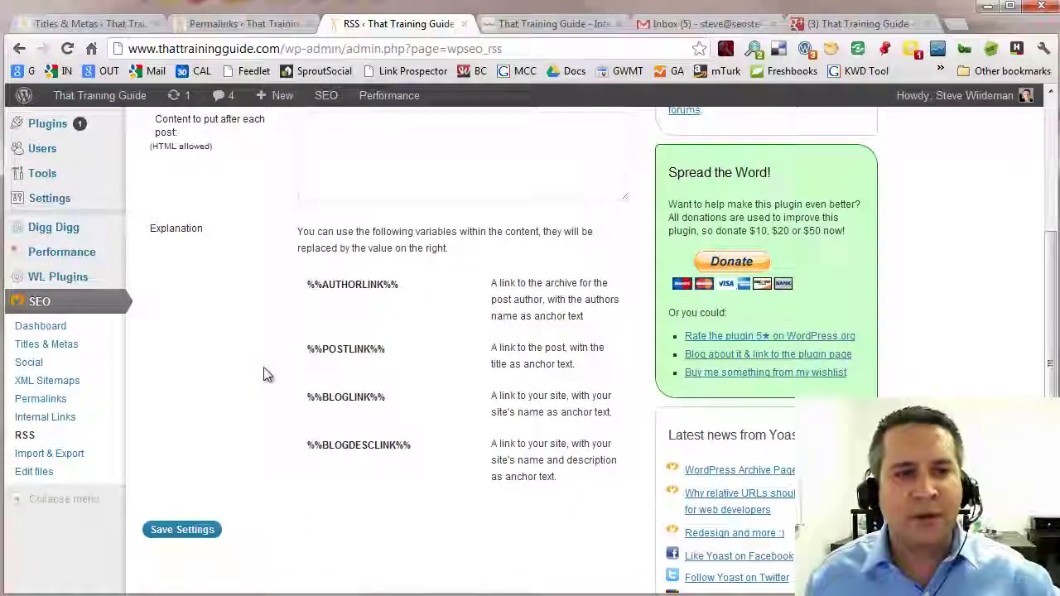
pyautogui.scroll(2, 265, 374)
pyautogui.scroll(2, 419, 414)
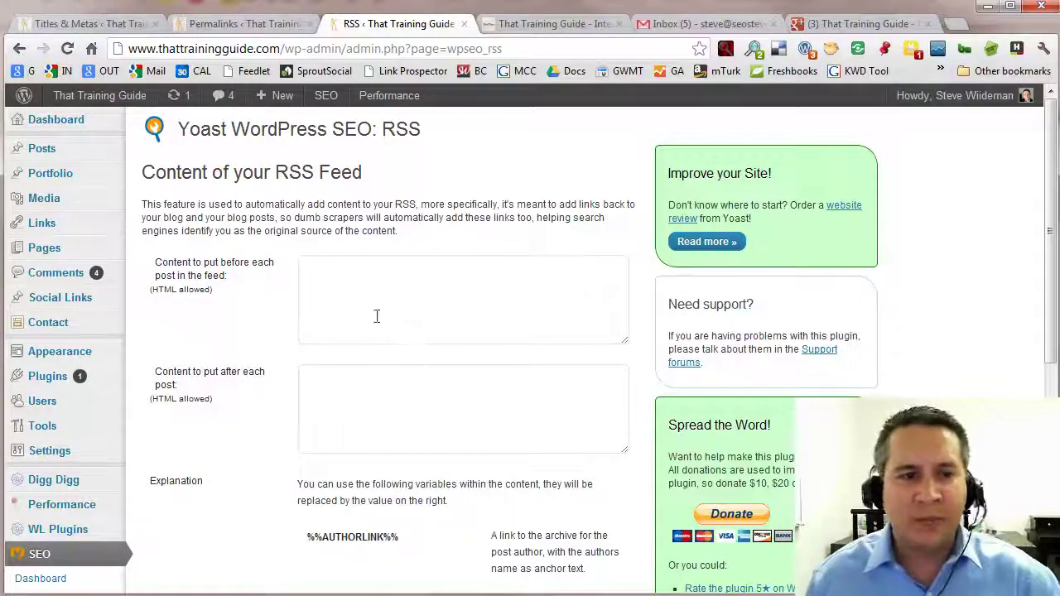
pyautogui.scroll(-4, 374, 315)
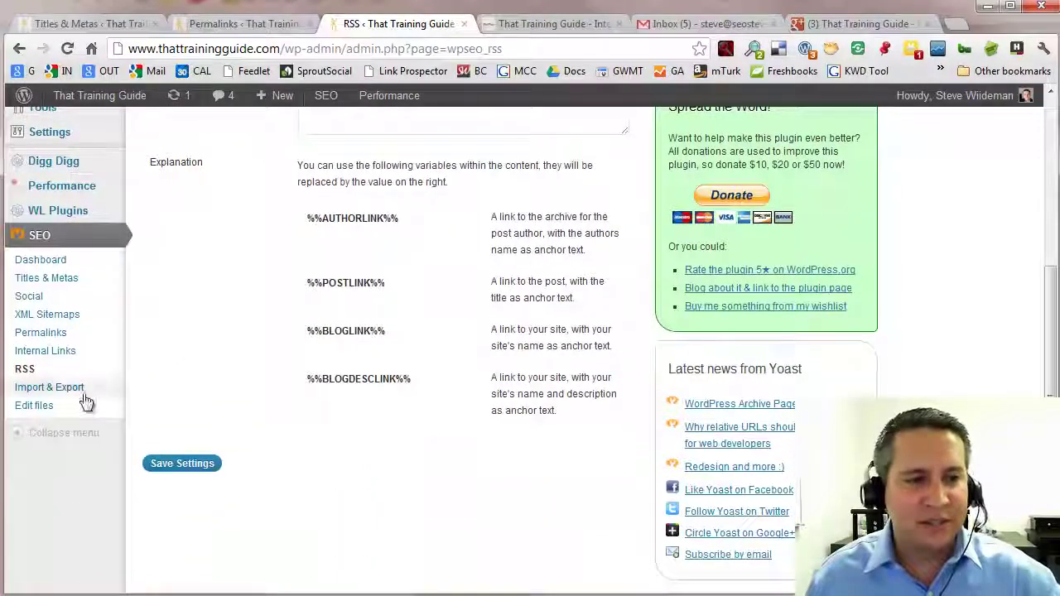
# Step: Open the SEO plugin's Import & Export page and review the options for importing from other plugins and exporting or importing settings
pyautogui.click(81, 401)
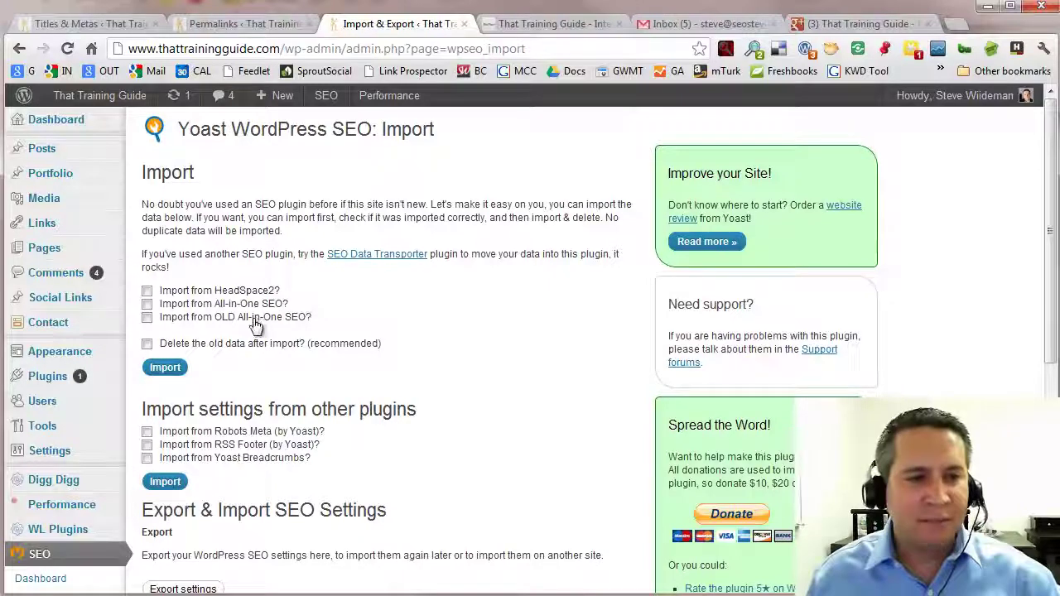
pyautogui.scroll(-2, 354, 332)
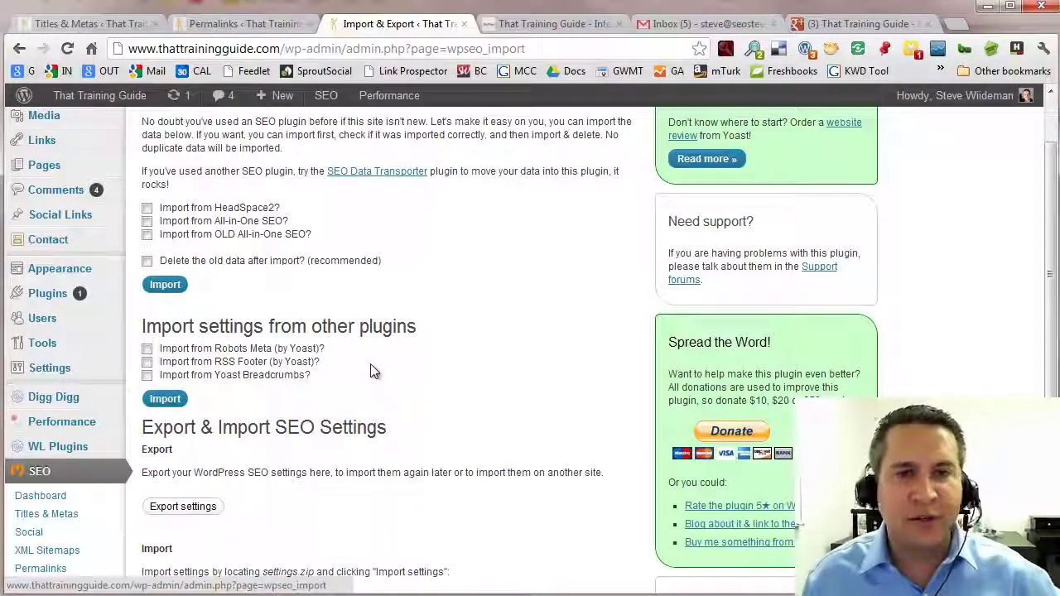
pyautogui.scroll(-3, 370, 366)
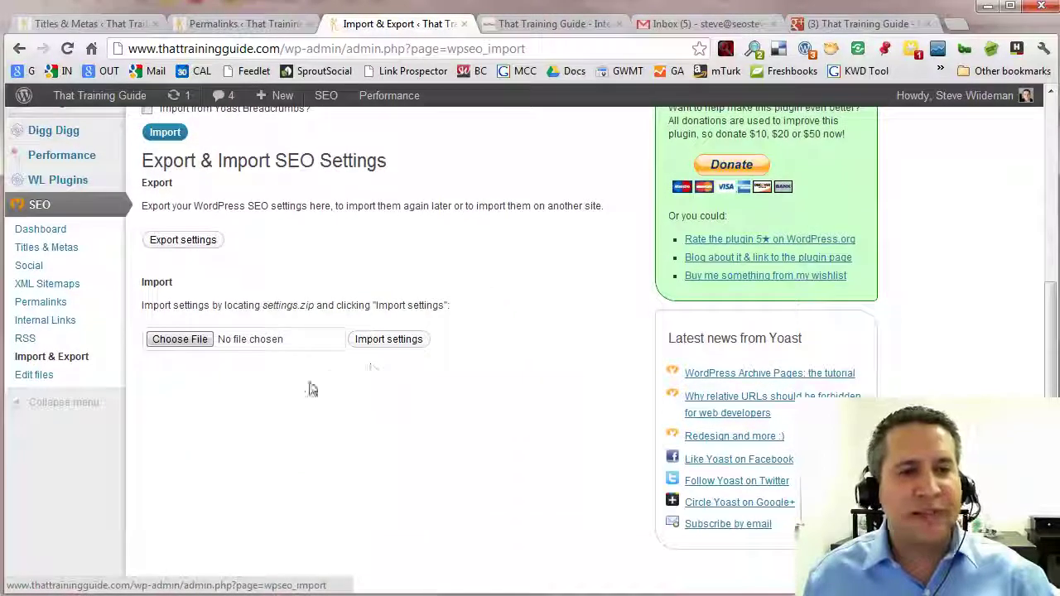
# Step: Open the SEO plugin's Edit files page and enlarge the .htaccess editing box so that more of each line fits
pyautogui.click(60, 380)
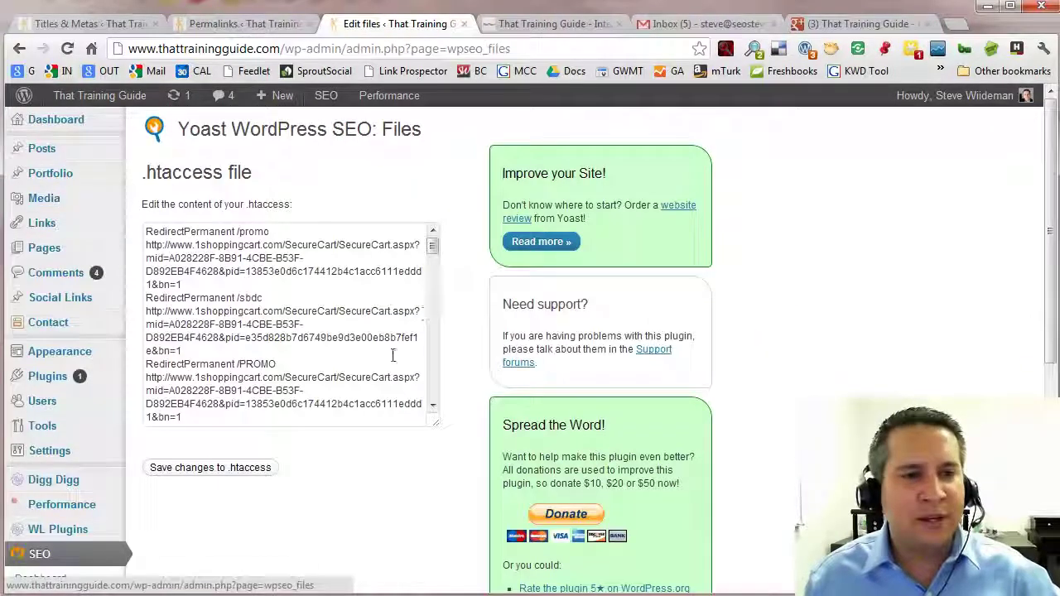
pyautogui.moveTo(438, 425); pyautogui.dragTo(623, 458)
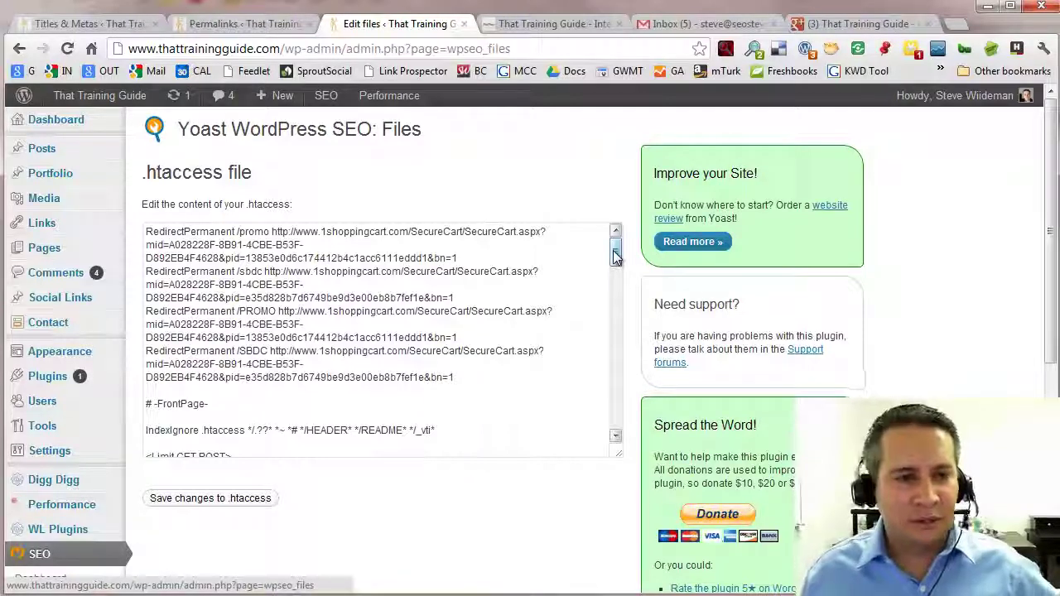
pyautogui.moveTo(616, 257)
pyautogui.mouseDown()
pyautogui.moveTo(616, 421)
pyautogui.moveTo(621, 258)
pyautogui.mouseUp()
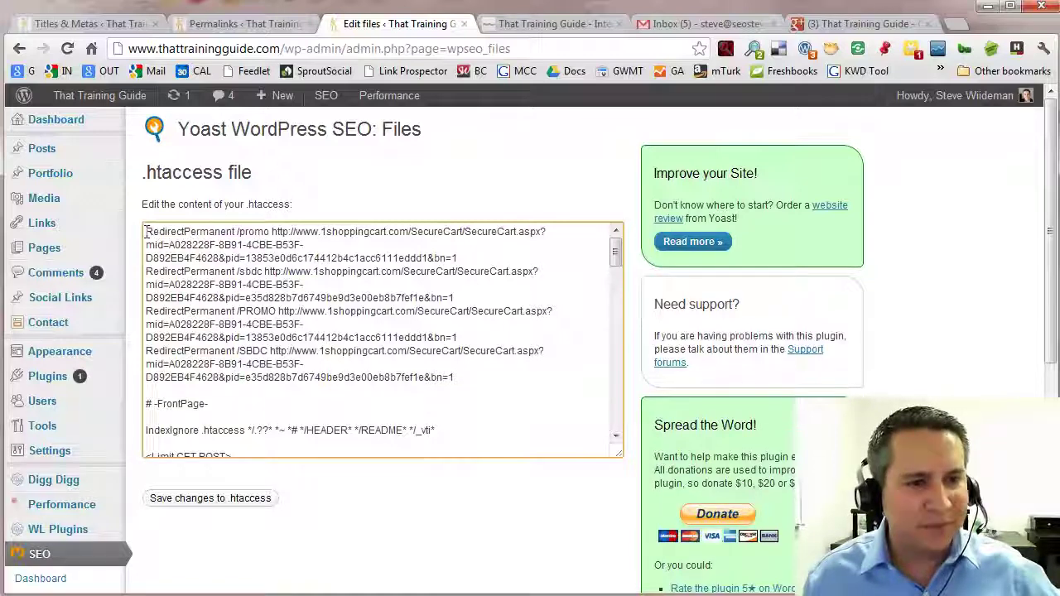
# Step: Highlight the first RedirectPermanent rules in the .htaccess file, then the /promo path and its destination URL, to examine the redirect syntax
pyautogui.moveTo(146, 231); pyautogui.dragTo(294, 239)
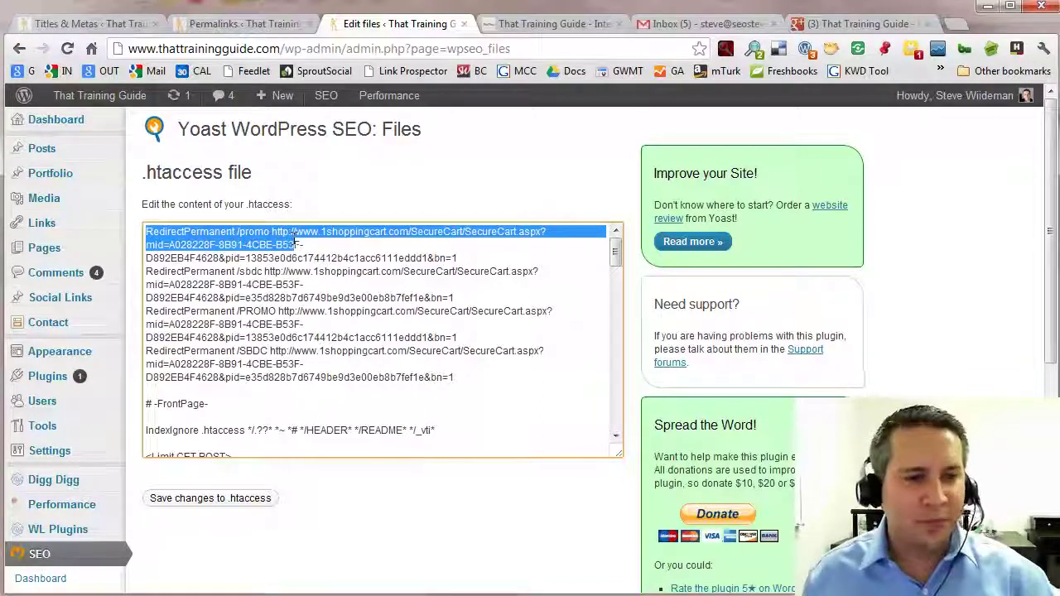
pyautogui.moveTo(295, 241); pyautogui.dragTo(473, 296)
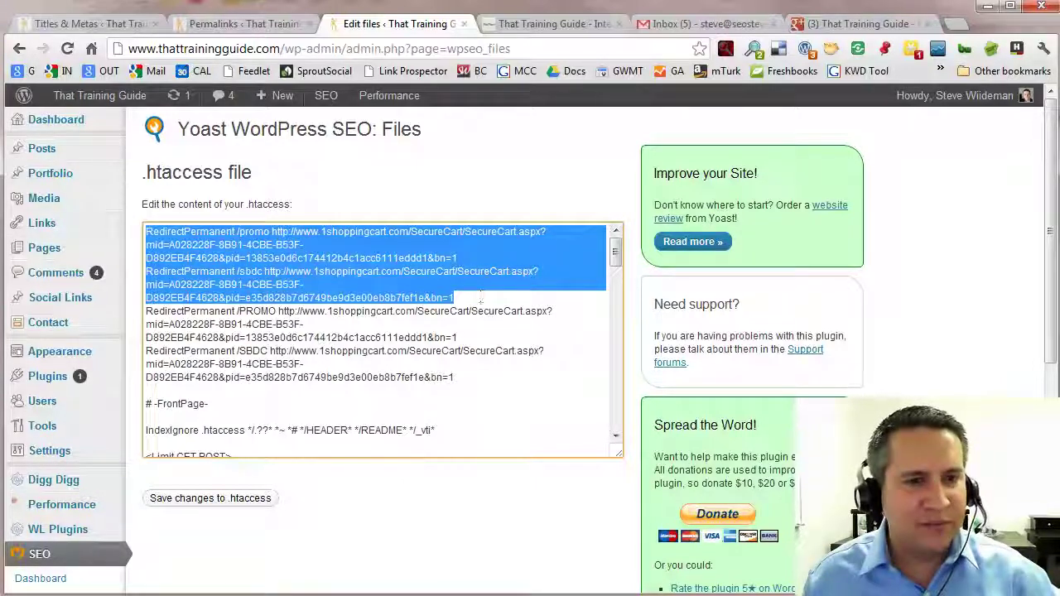
pyautogui.click(236, 232)
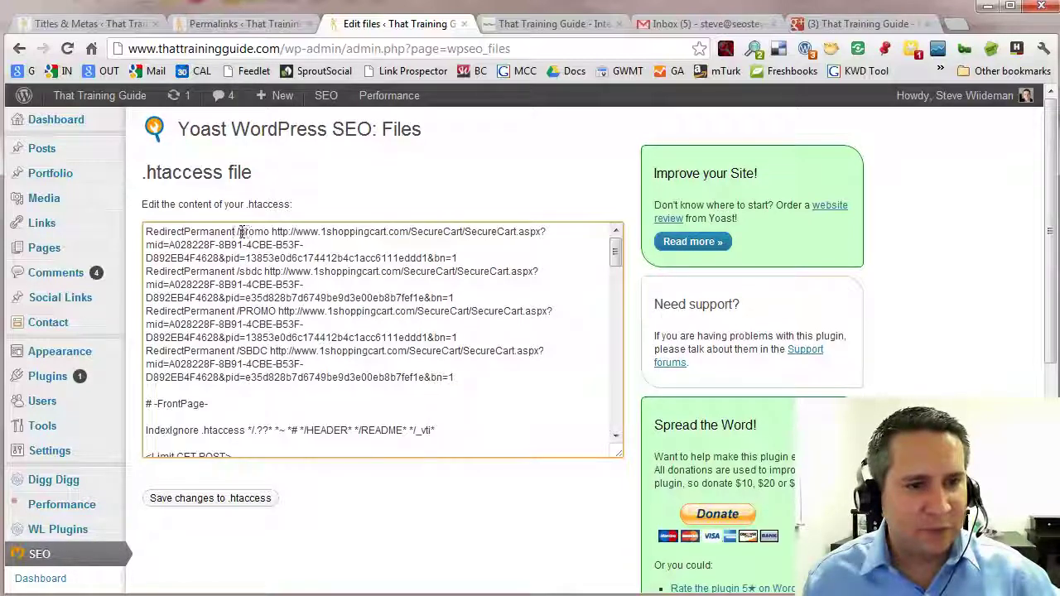
pyautogui.moveTo(236, 232); pyautogui.dragTo(271, 232)
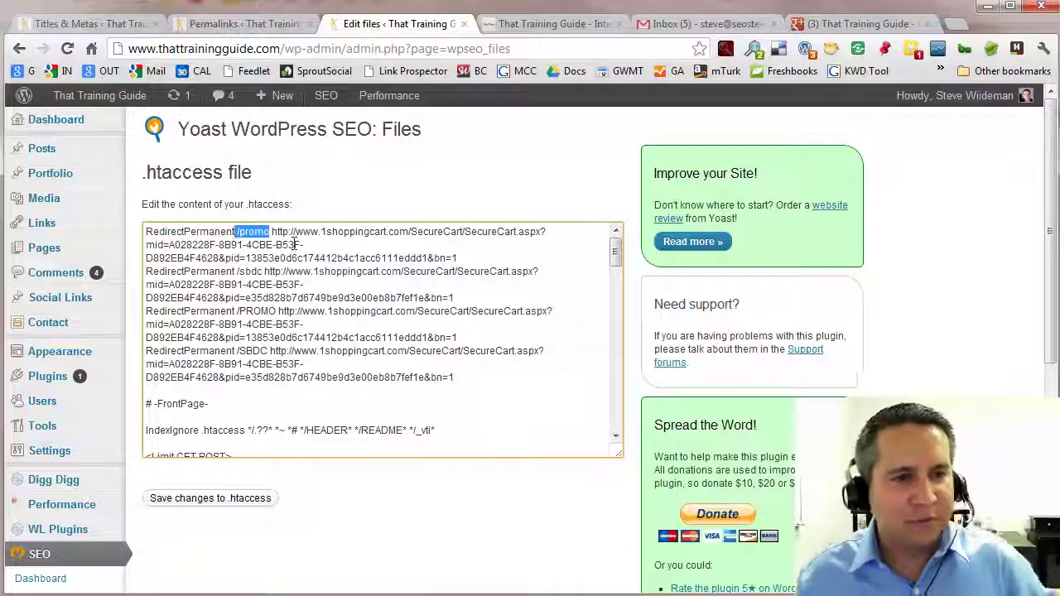
pyautogui.moveTo(272, 232); pyautogui.dragTo(462, 296)
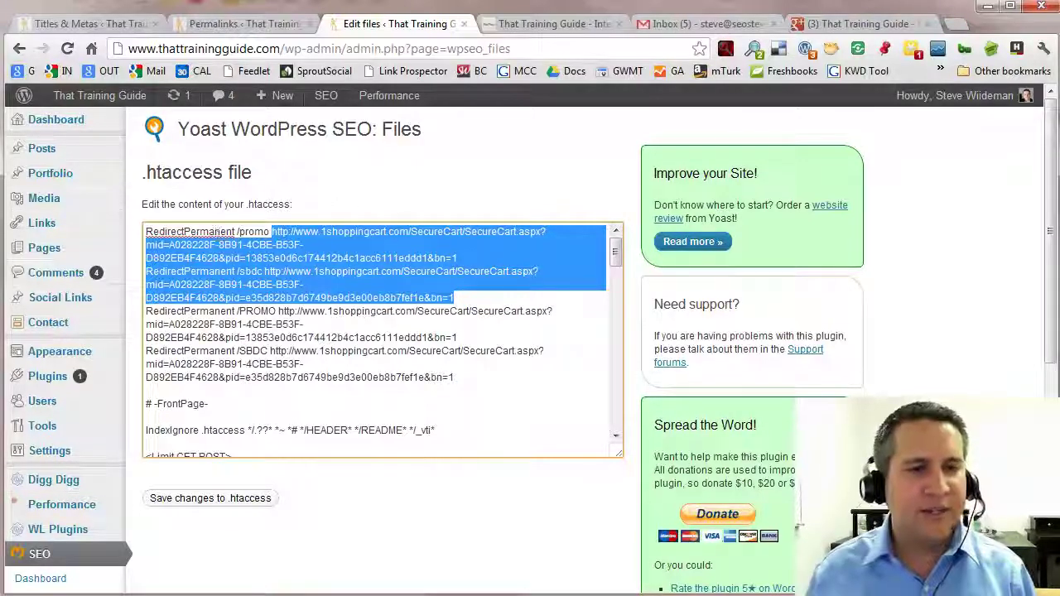
pyautogui.click(560, 25)
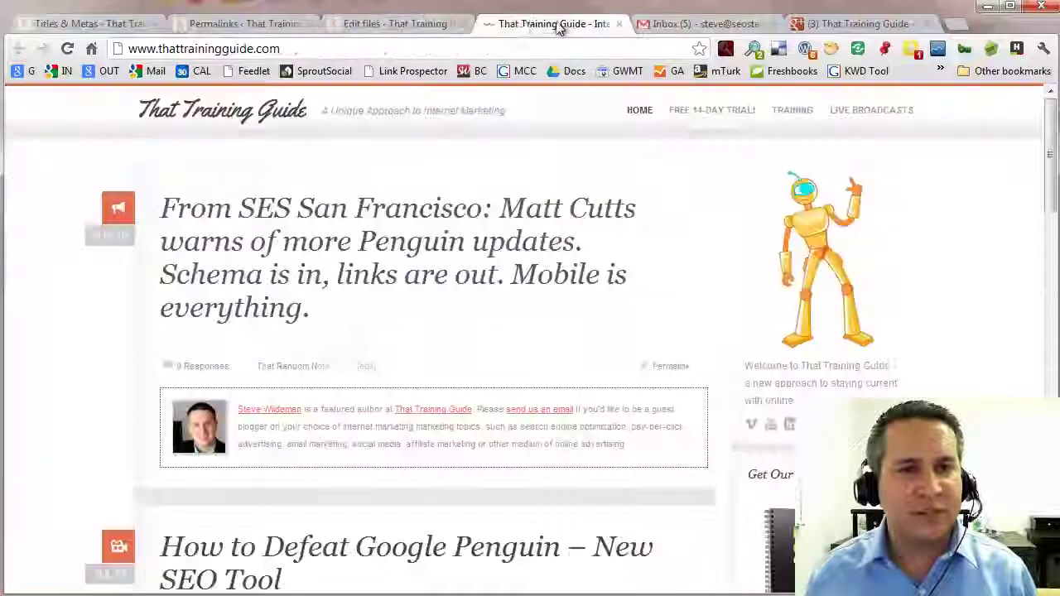
pyautogui.click(375, 48)
pyautogui.click(375, 48)
pyautogui.write('ppr')
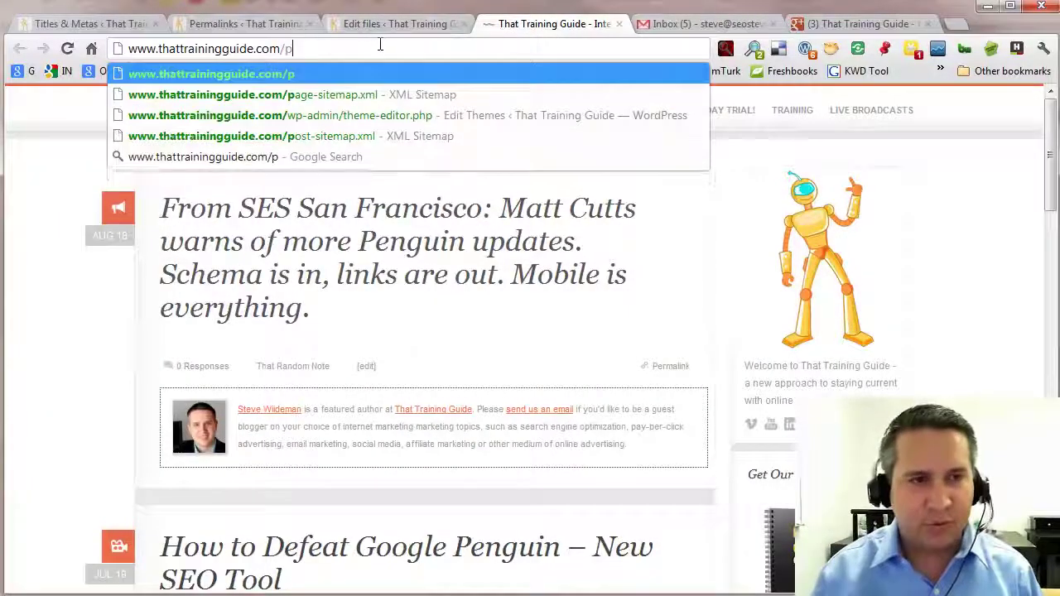
pyautogui.press('BackSpace')
pyautogui.press('BackSpace')
pyautogui.write('romo')
pyautogui.press('Return')
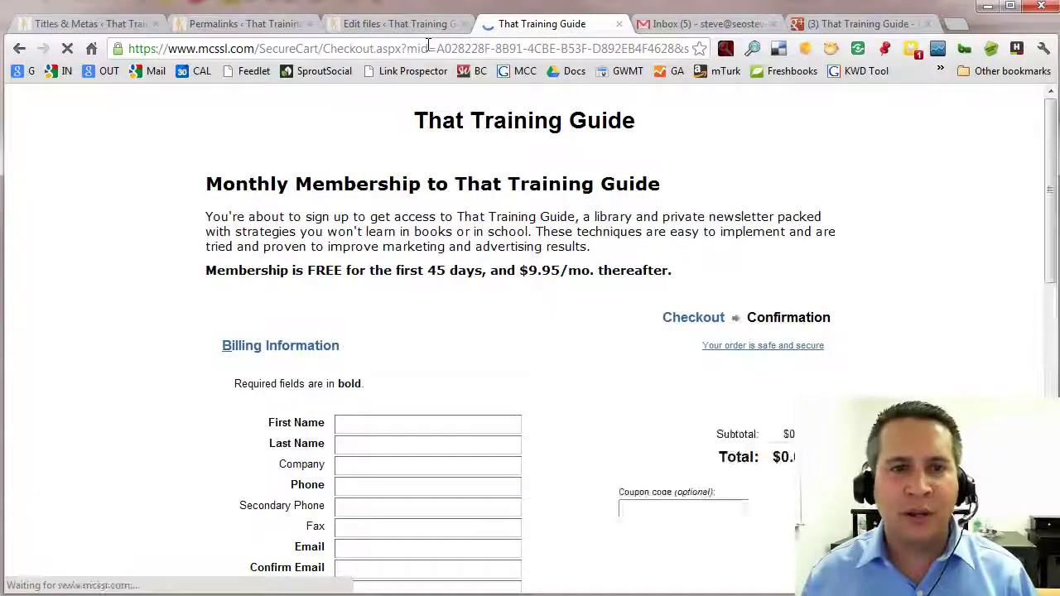
# Step: Examine the redirected checkout page's address and contents, and return to the plugin's Edit files tab
pyautogui.click(247, 50)
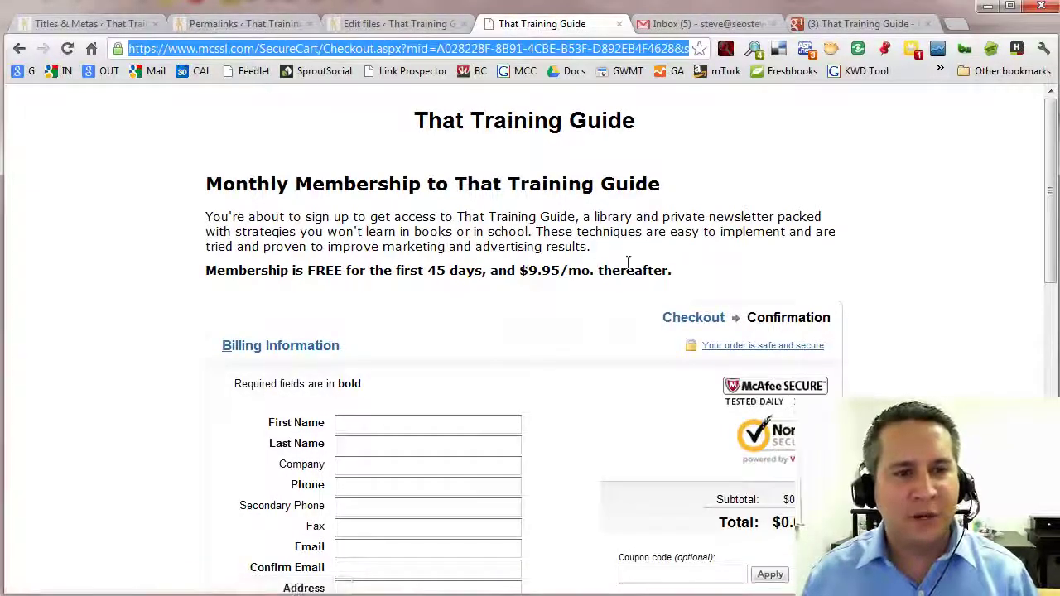
pyautogui.scroll(-5, 622, 315)
pyautogui.scroll(5, 625, 339)
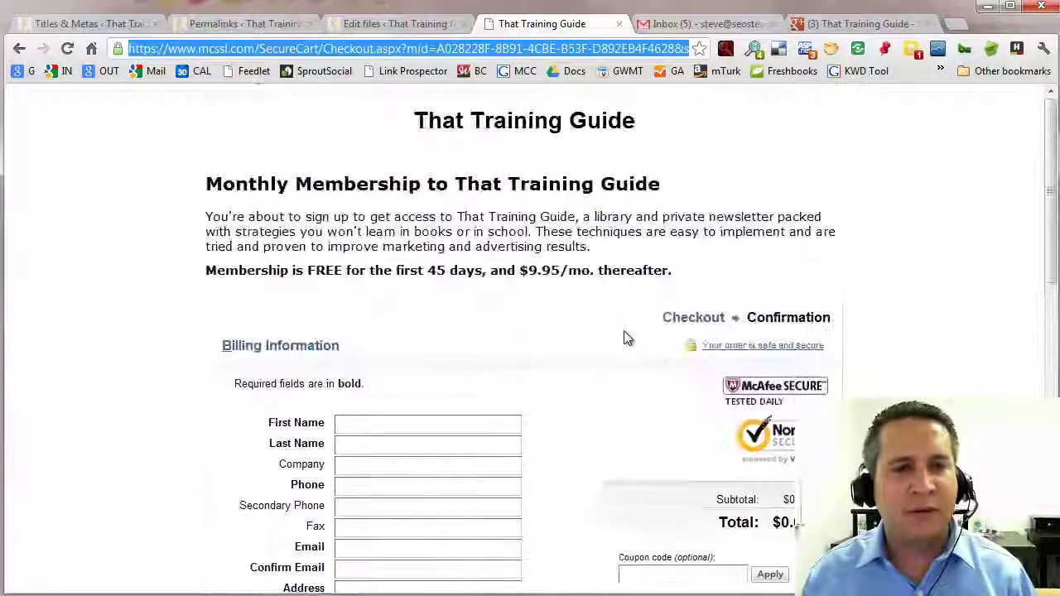
pyautogui.click(404, 29)
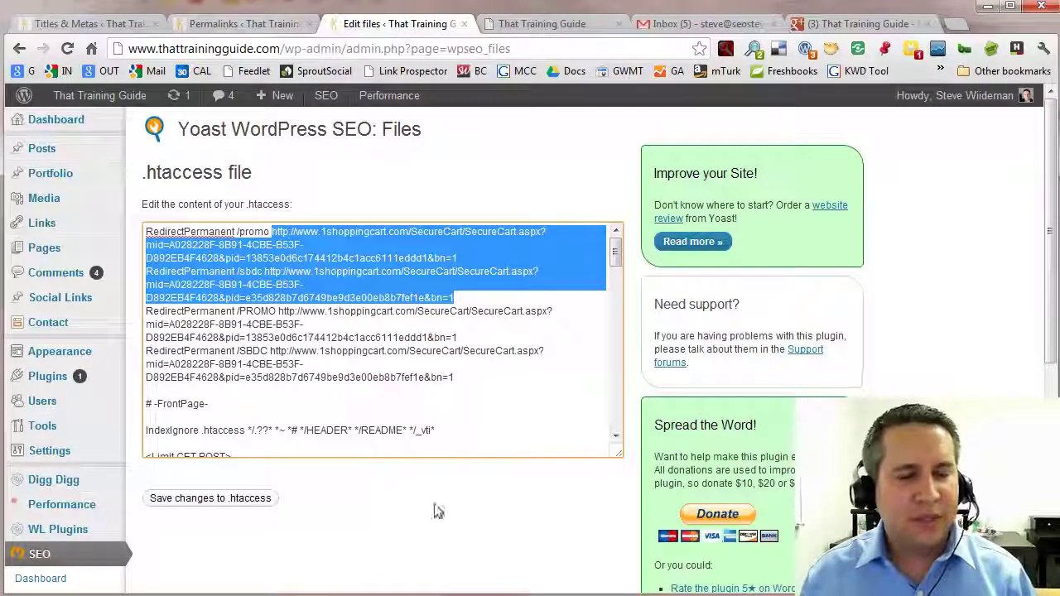
pyautogui.scroll(-2, 438, 480)
pyautogui.scroll(2, 396, 427)
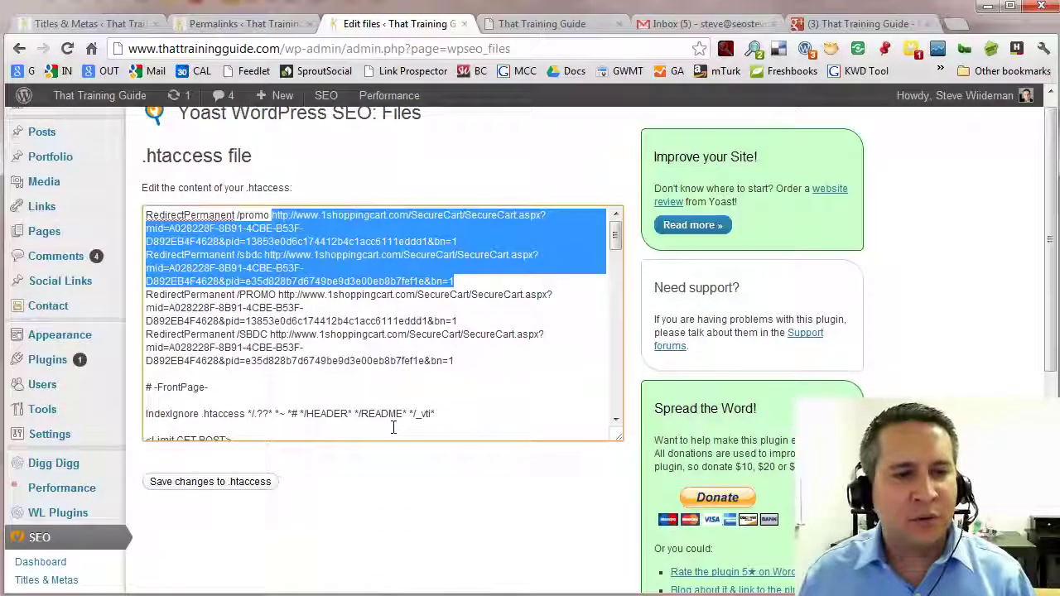
pyautogui.scroll(-1, 390, 465)
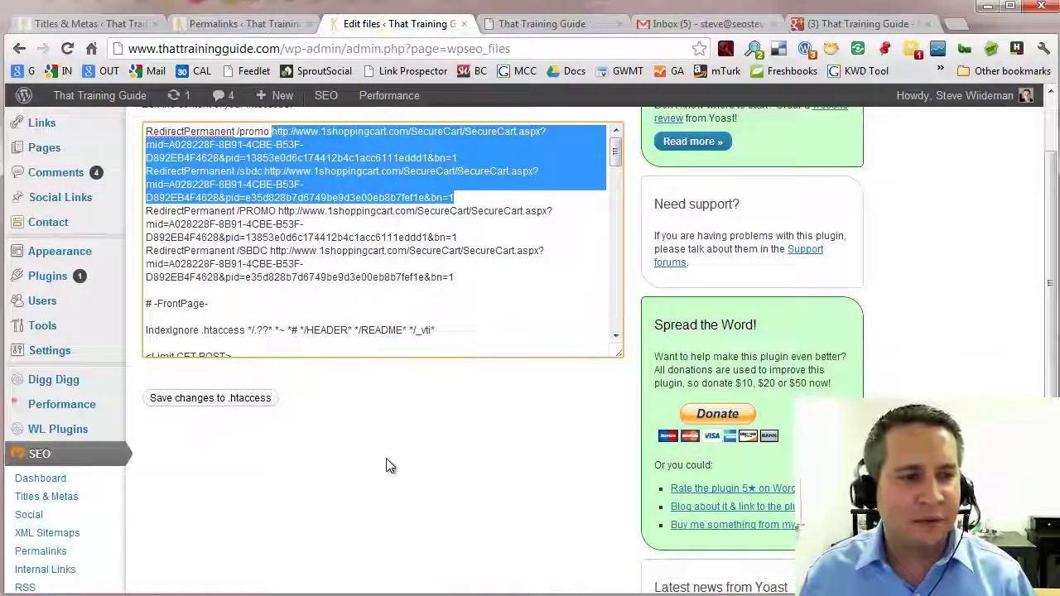
pyautogui.scroll(-2, 382, 442)
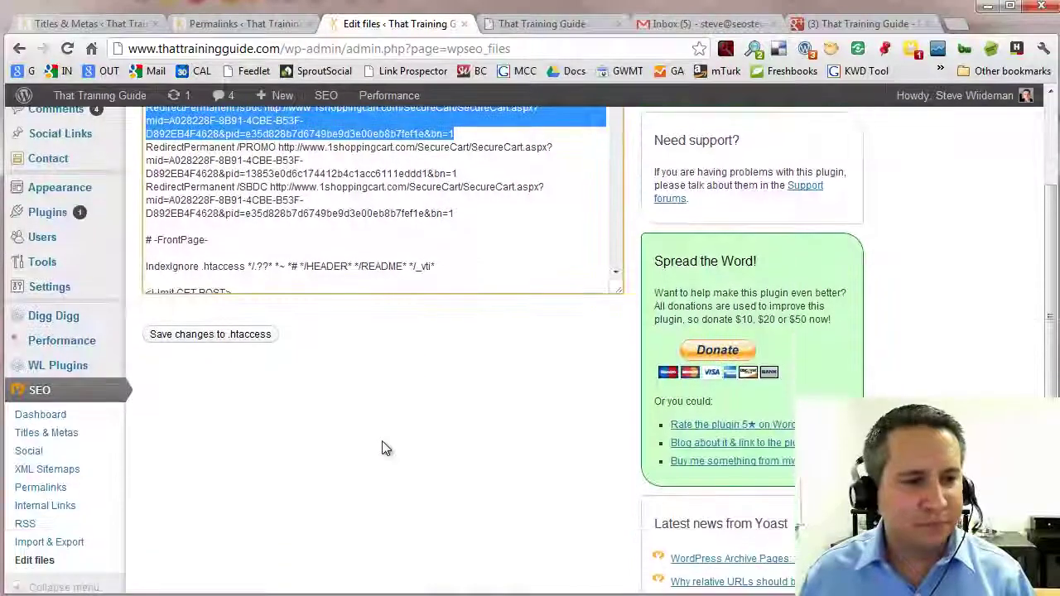
pyautogui.scroll(1, 377, 442)
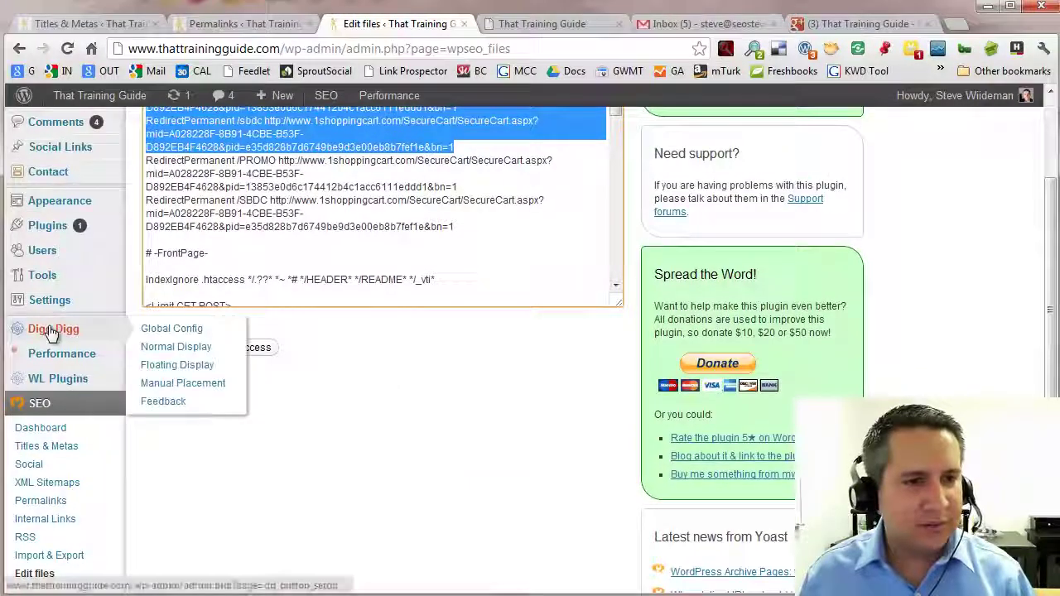
pyautogui.scroll(-2, 484, 451)
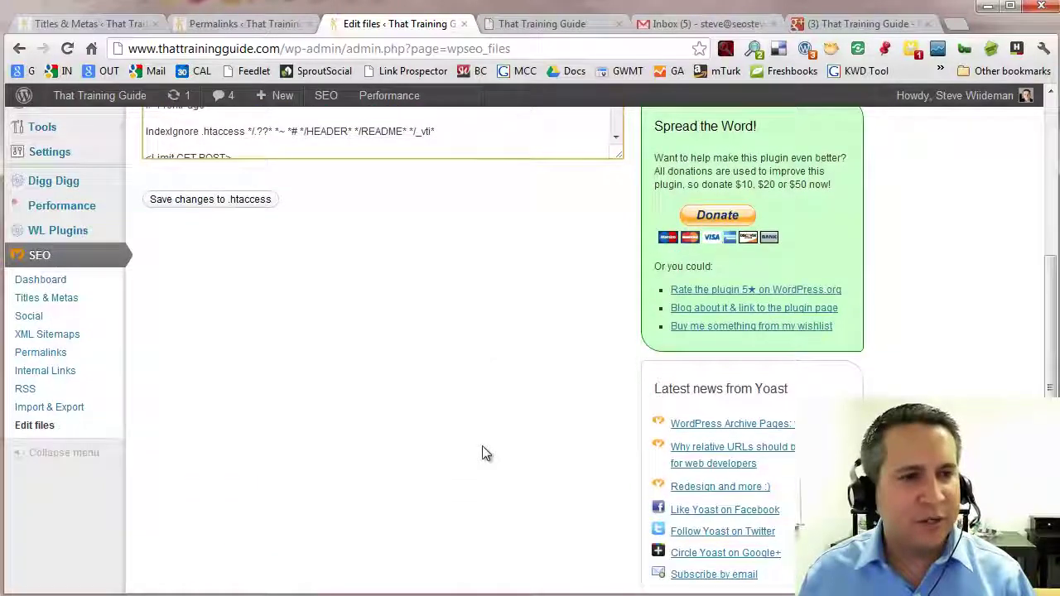
pyautogui.scroll(1, 477, 449)
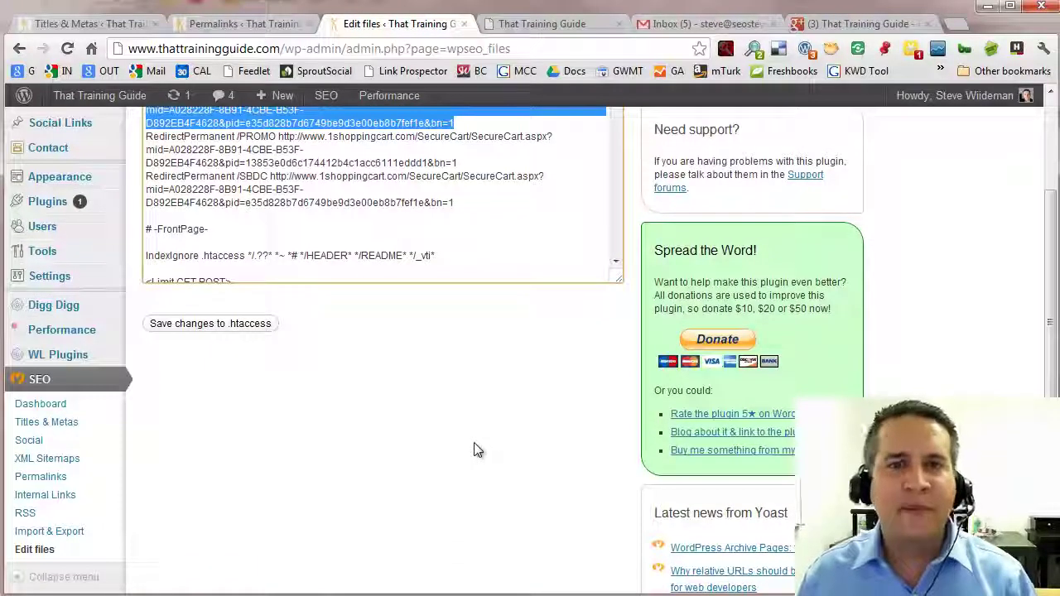